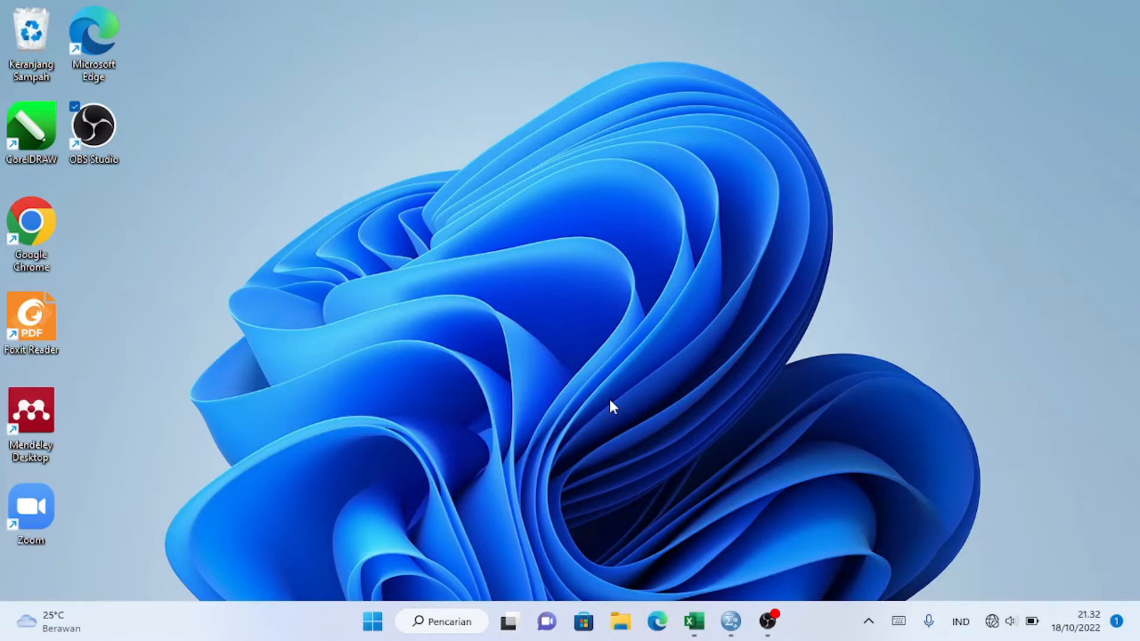
- Open the Excel workbook data spss yang harus diolah and examine the Validasi Faktor Genap sheet's subject column and item scores 1 to 48
mouse_move(705, 619)
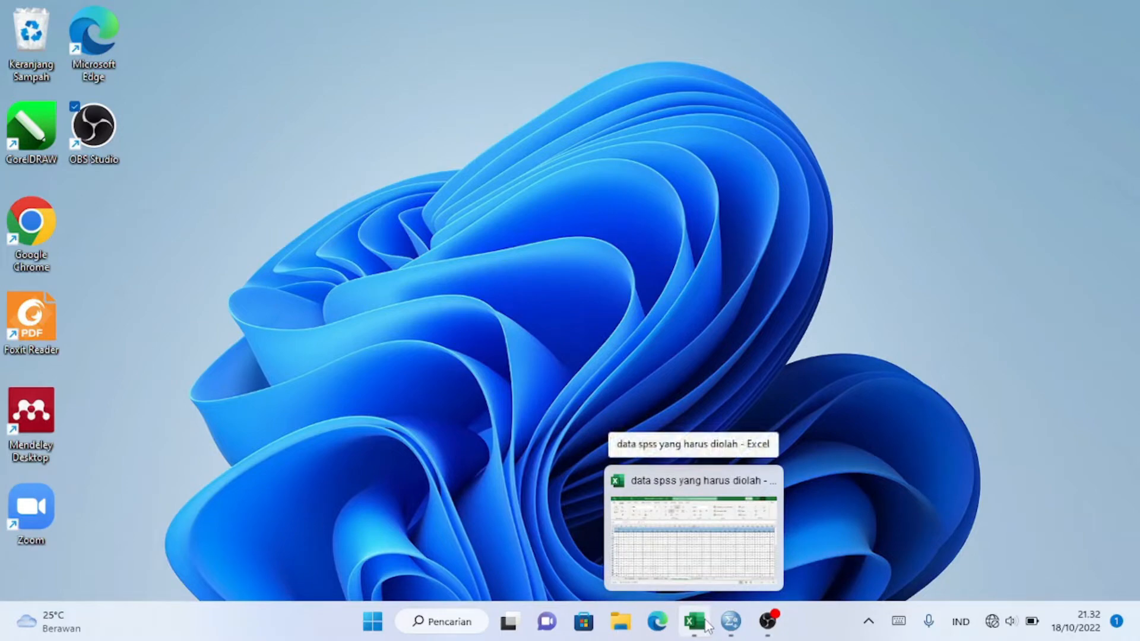
click(689, 562)
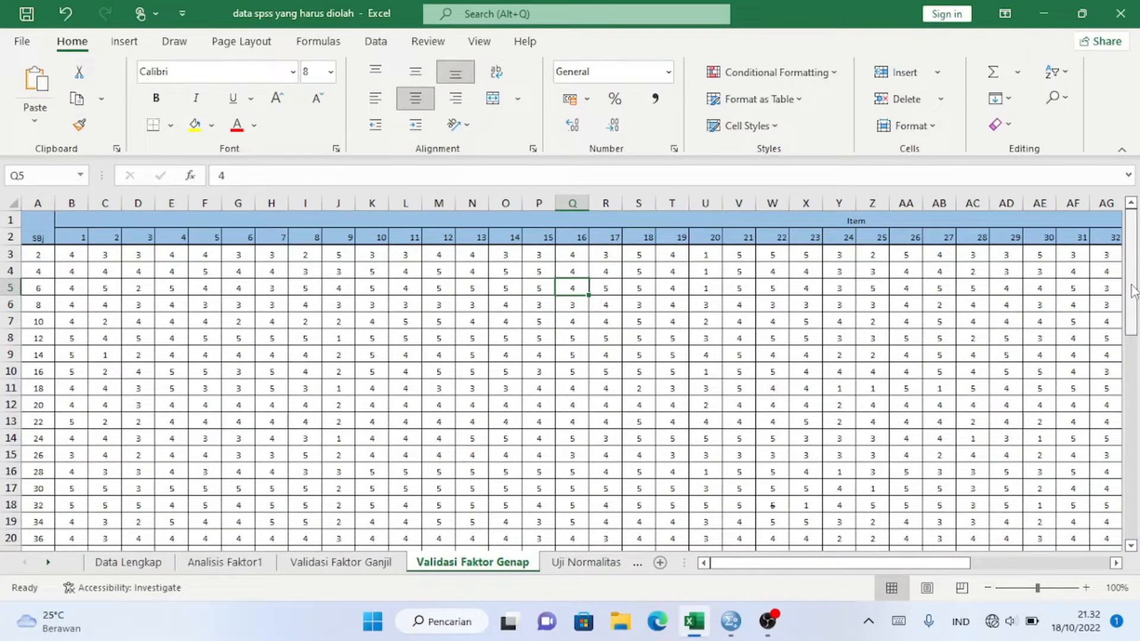
click(1133, 290)
click(38, 203)
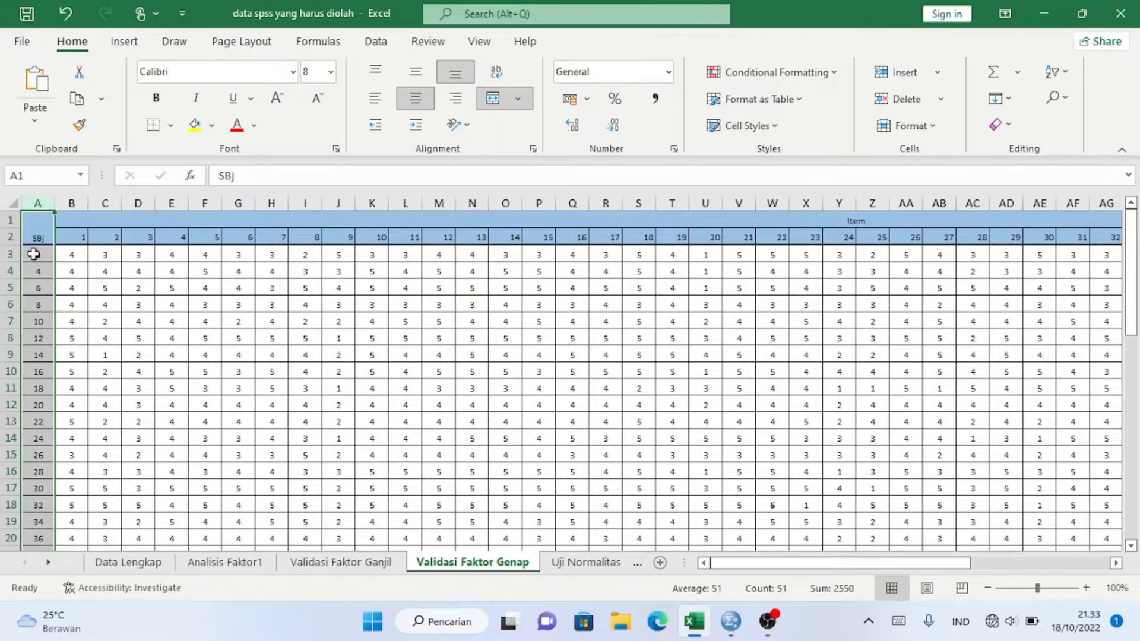
click(36, 255)
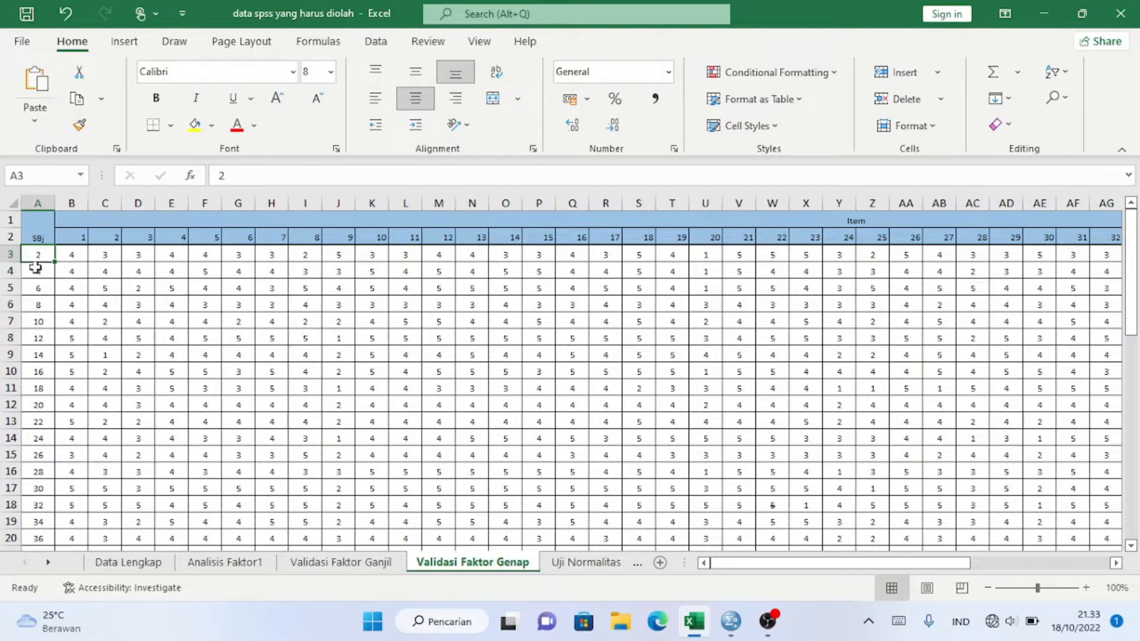
click(76, 253)
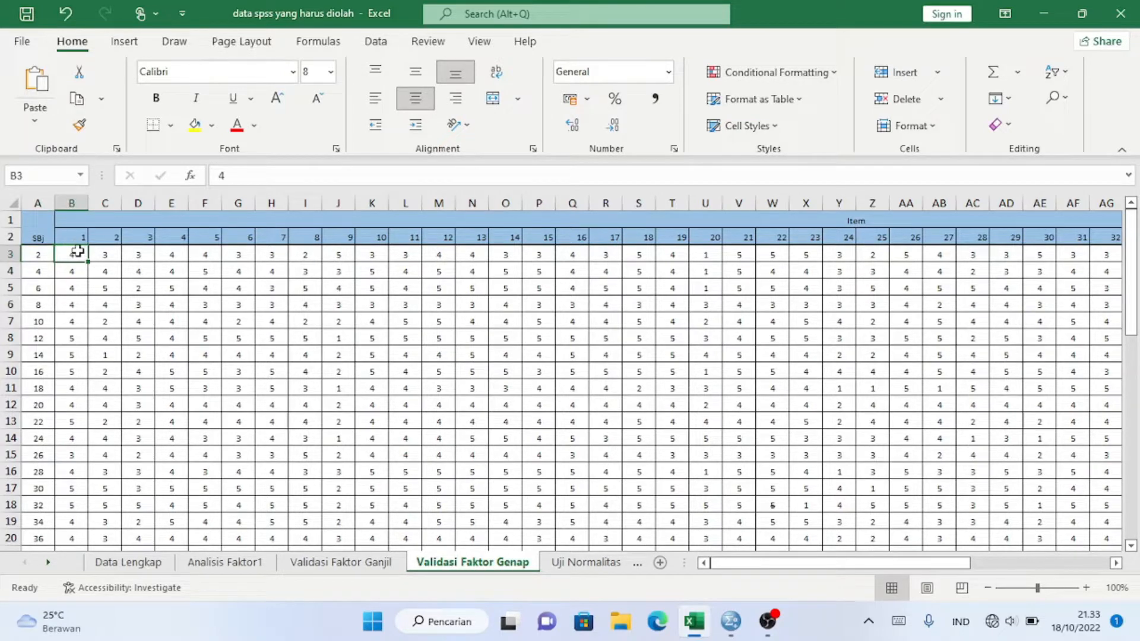
drag(731, 567, 896, 540)
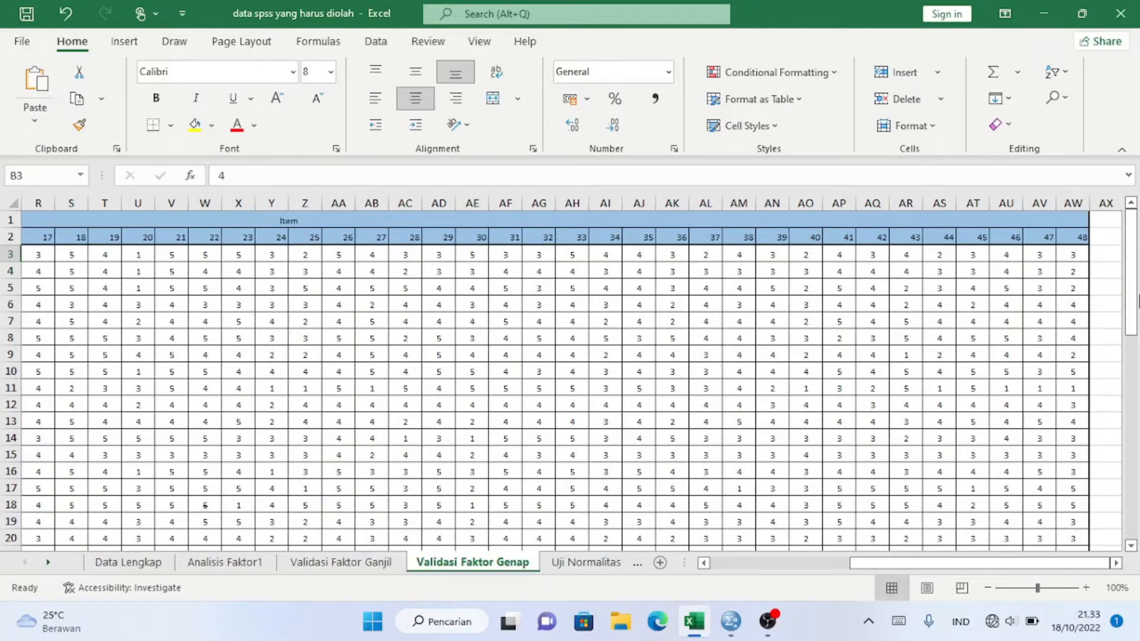
drag(1137, 303, 1135, 311)
- Switch to SPSS Statistics, inspect the butir variable definitions in Variable View, and return to Data View
key(alt+Tab)
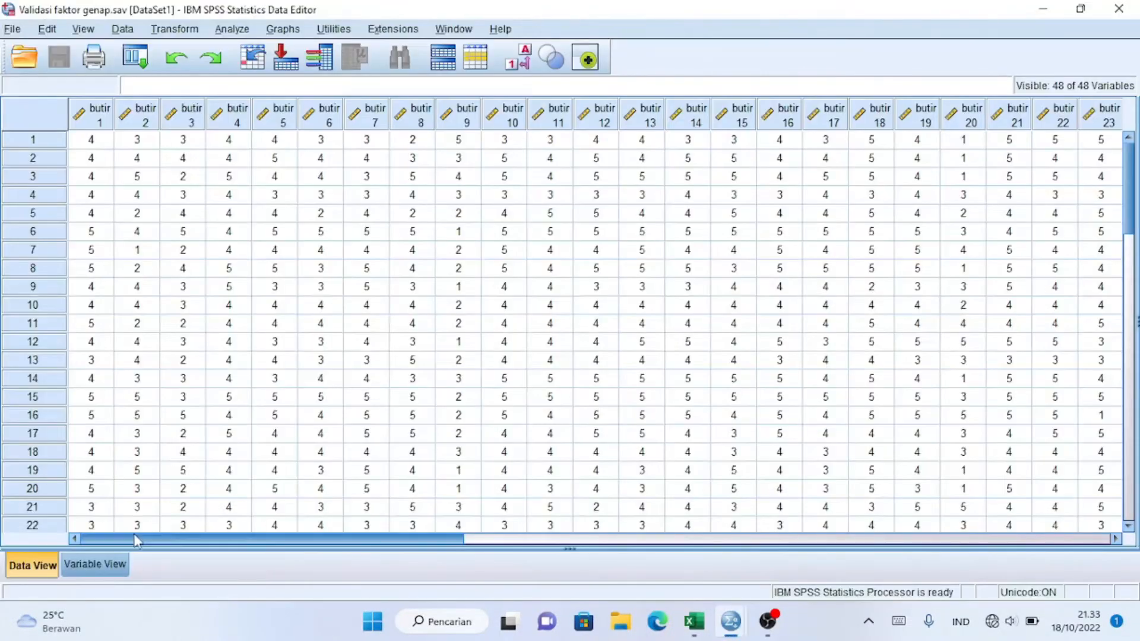
click(115, 562)
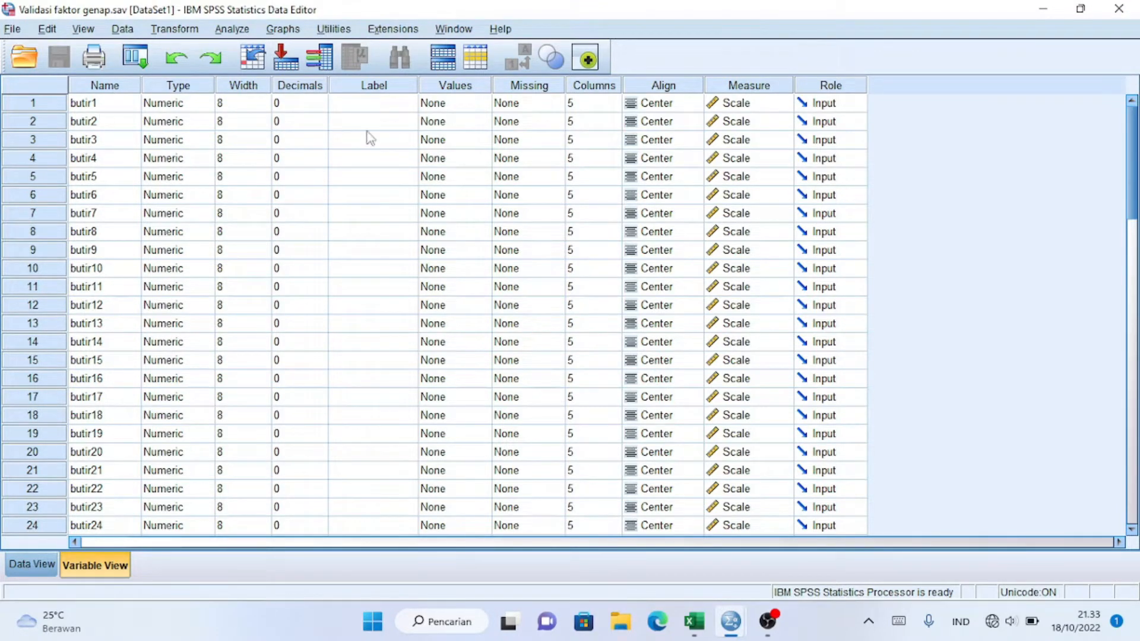
drag(1131, 190, 1123, 346)
click(1135, 211)
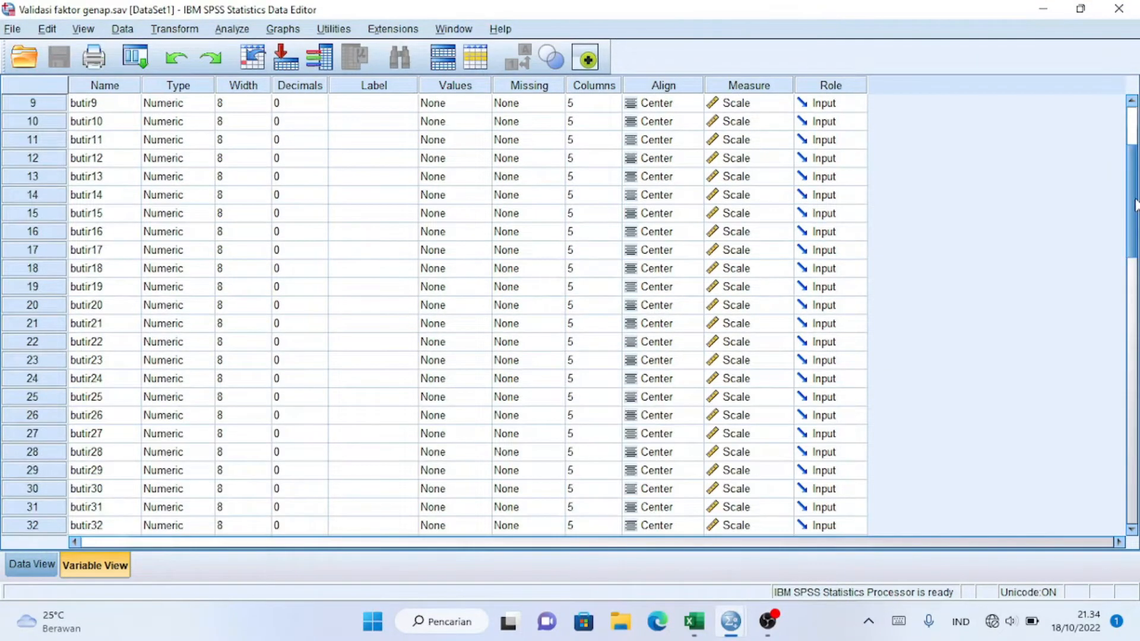
scroll(1135, 205, up, 3)
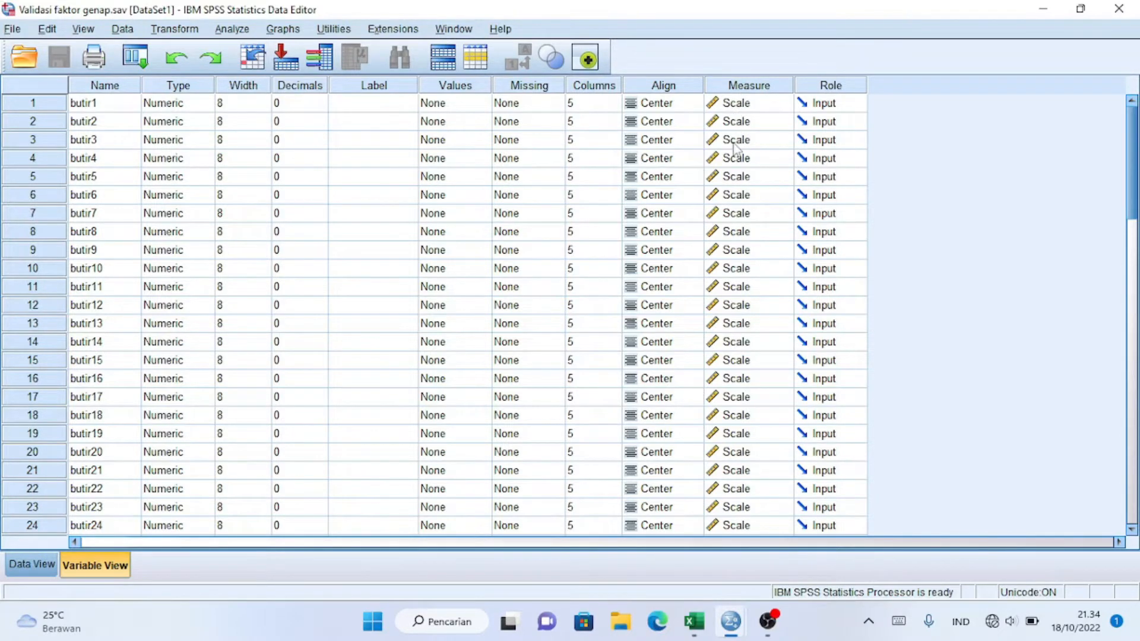
key(ctrl+t)
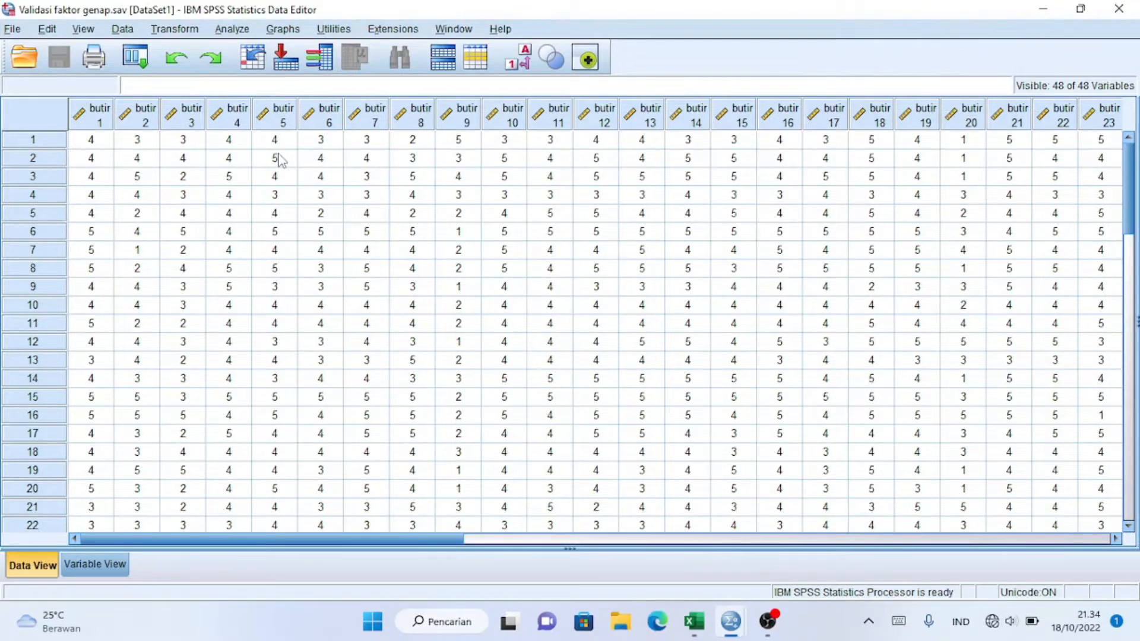
- Start a Reliability Analysis and add all the butir variables as items, keeping the Alpha model
click(236, 31)
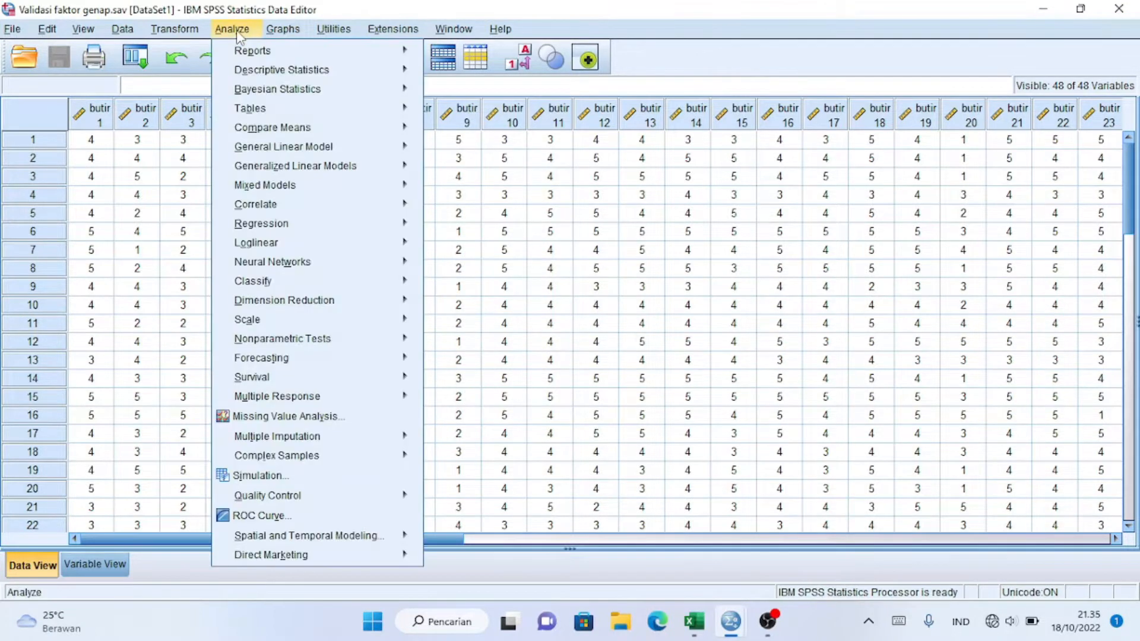
mouse_move(295, 326)
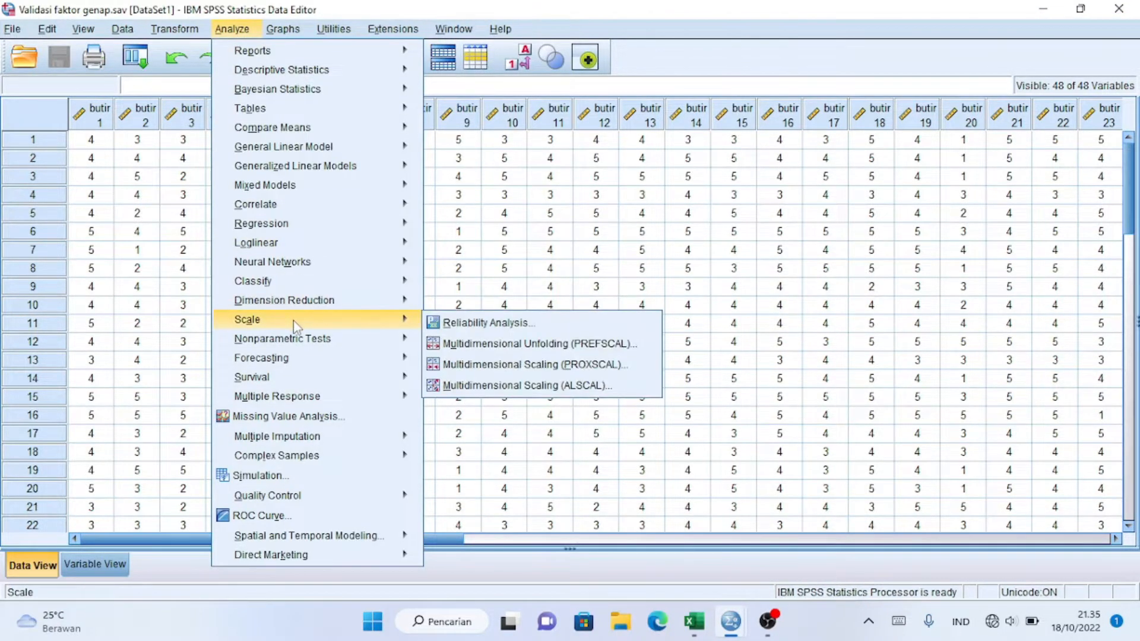
click(503, 323)
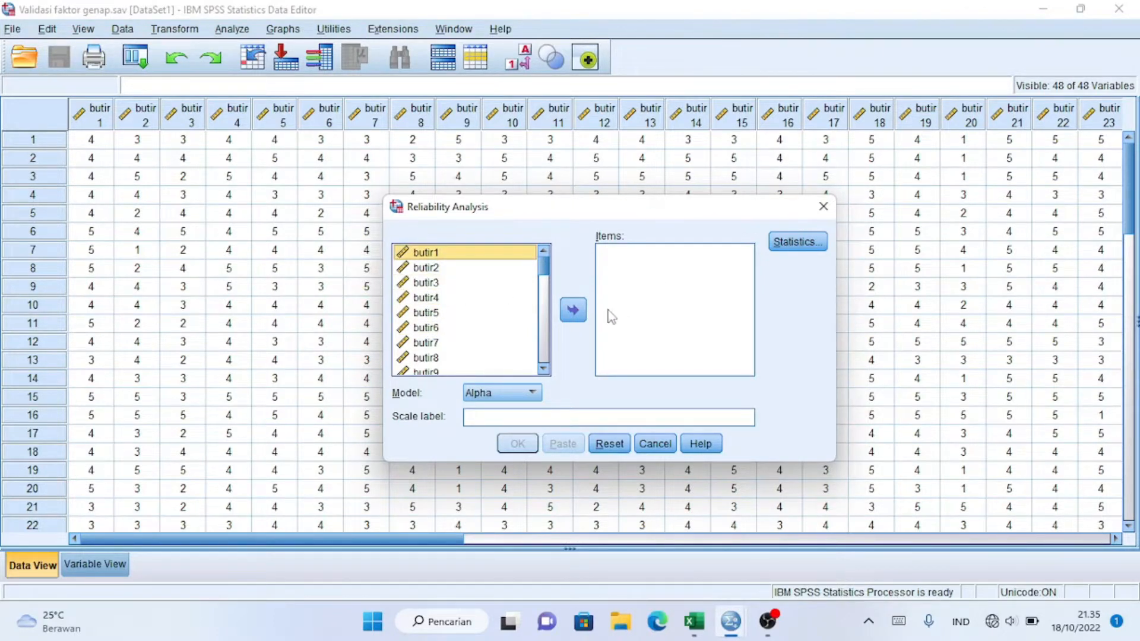
key(ctrl+a)
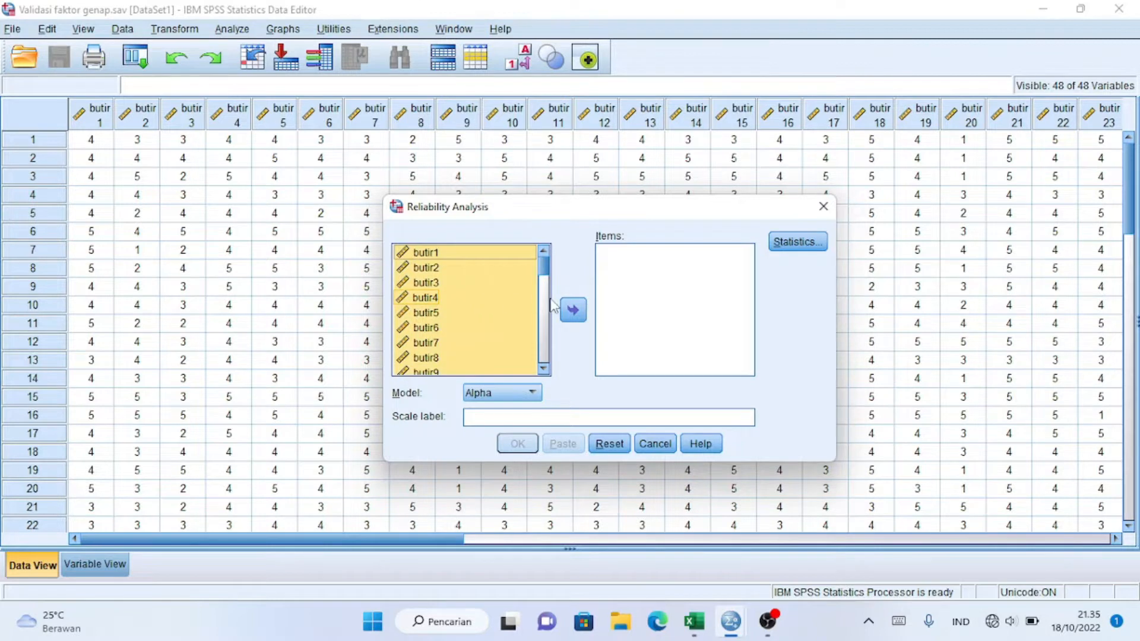
click(574, 316)
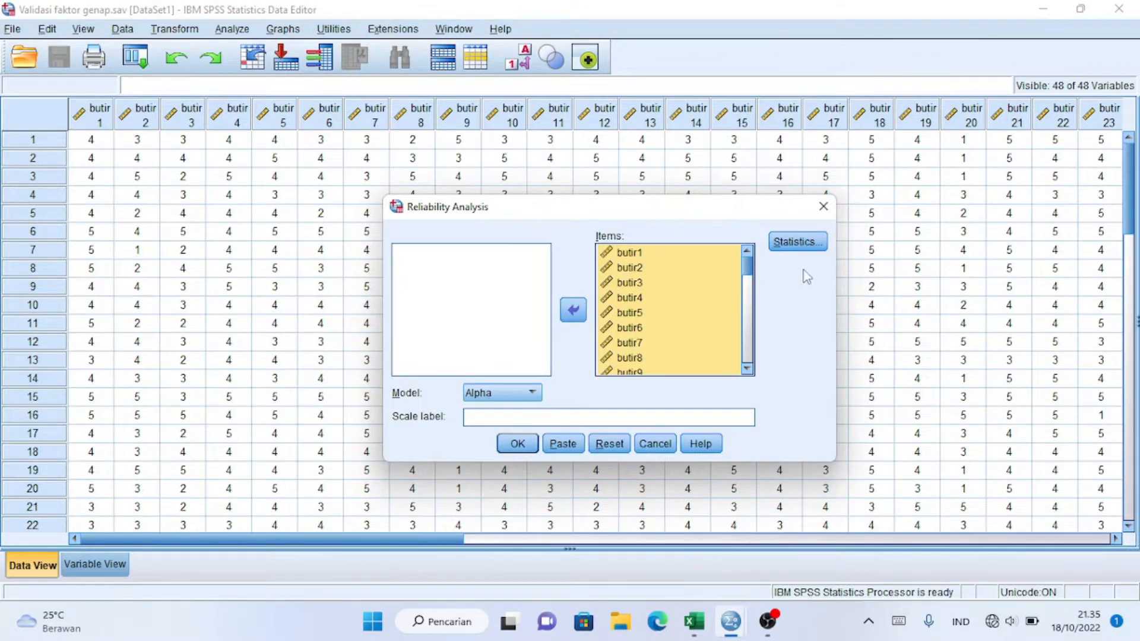
- Run the reliability analysis with the Scale if item deleted descriptives and examine the Item-Total Statistics table down to butir48
click(797, 244)
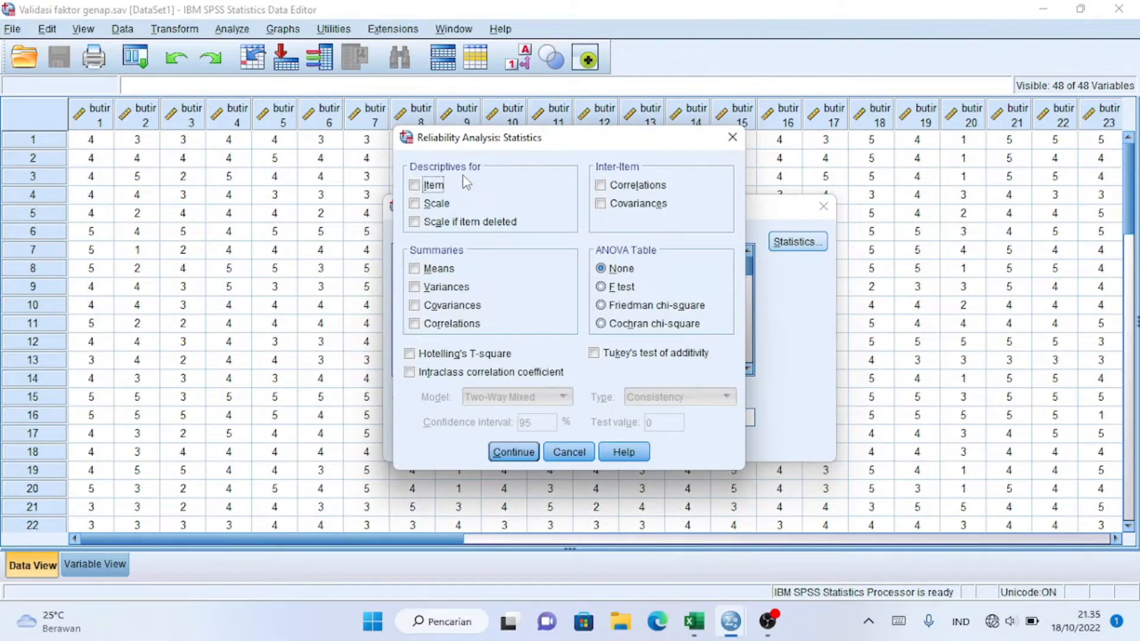
click(414, 224)
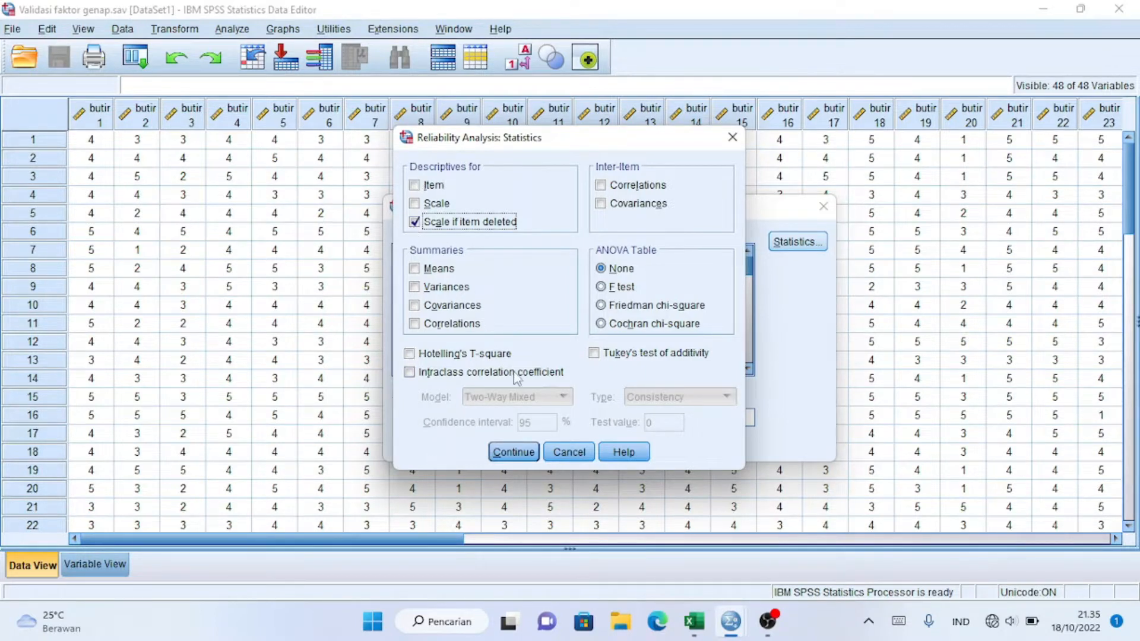
click(513, 453)
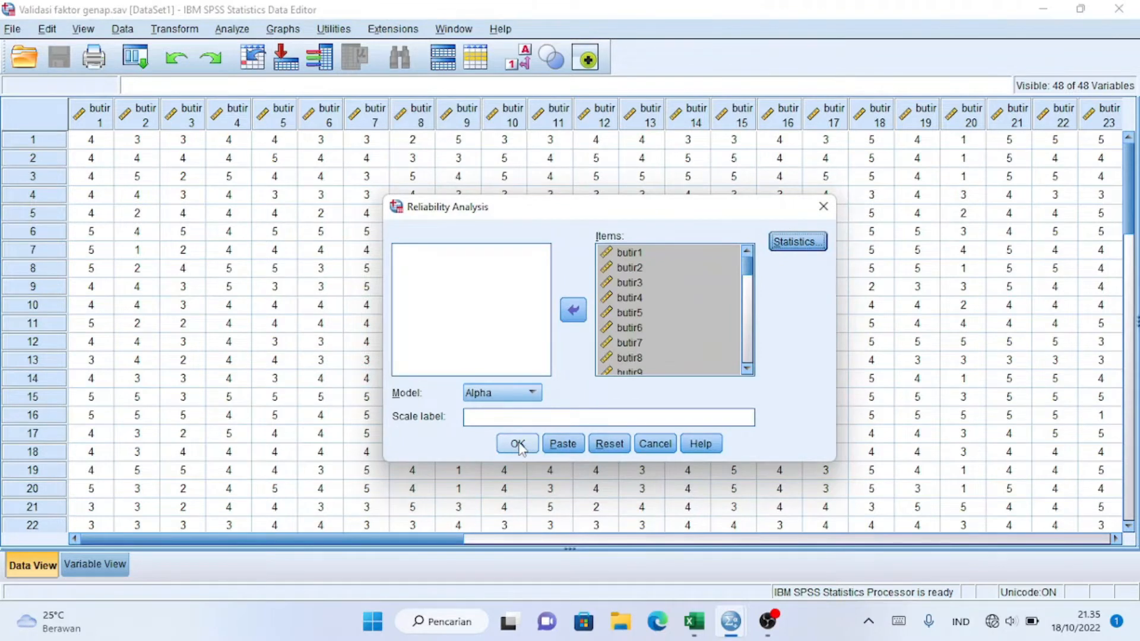
click(517, 445)
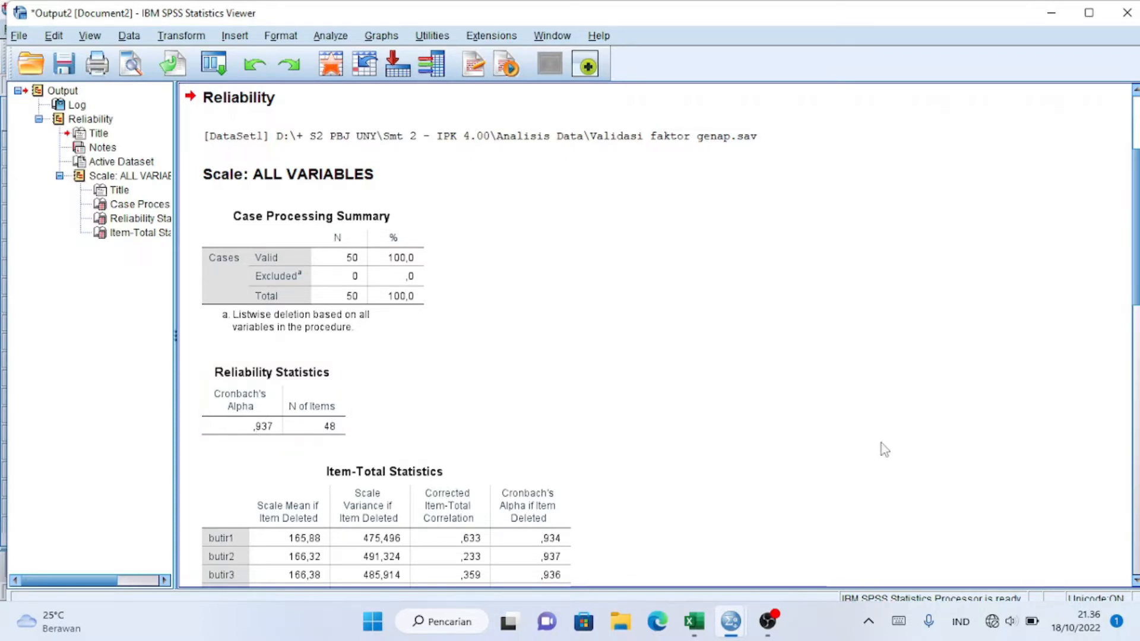
drag(1136, 237, 1135, 356)
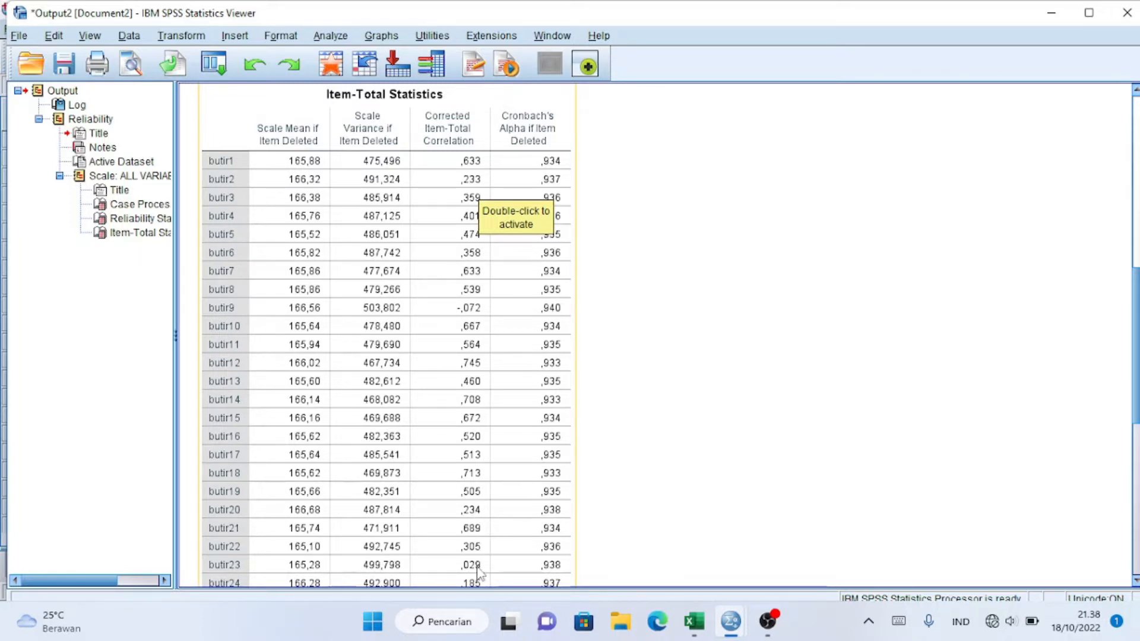
scroll(454, 121, down, 10)
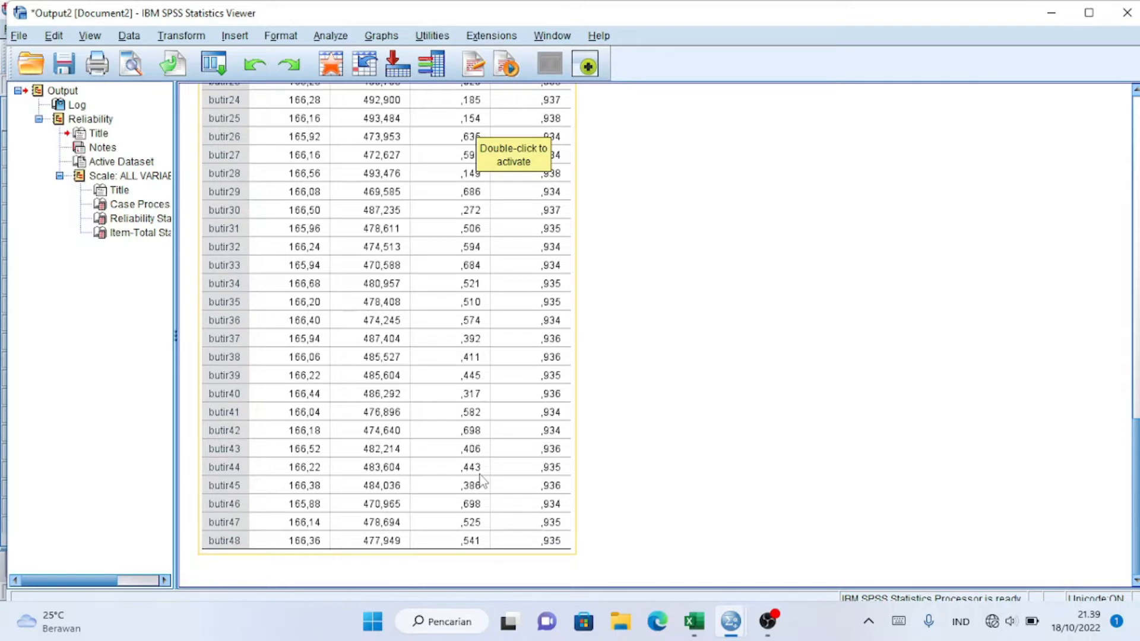
- Reopen the Reliability Analysis setup and select butir2 through butir6 among the analysed items
click(331, 36)
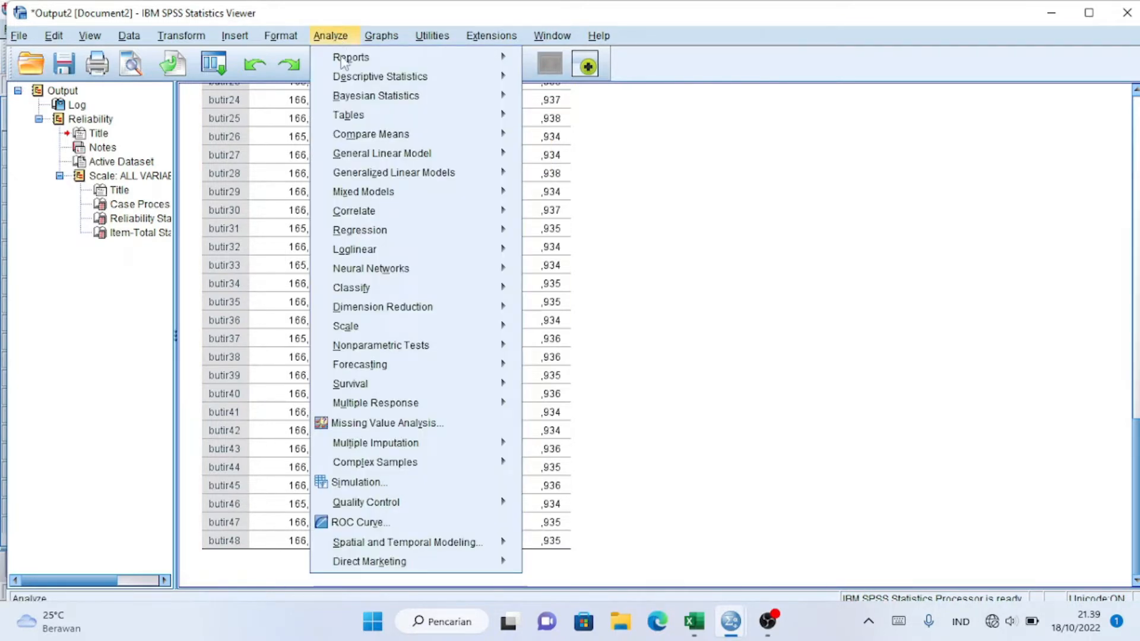
mouse_move(376, 331)
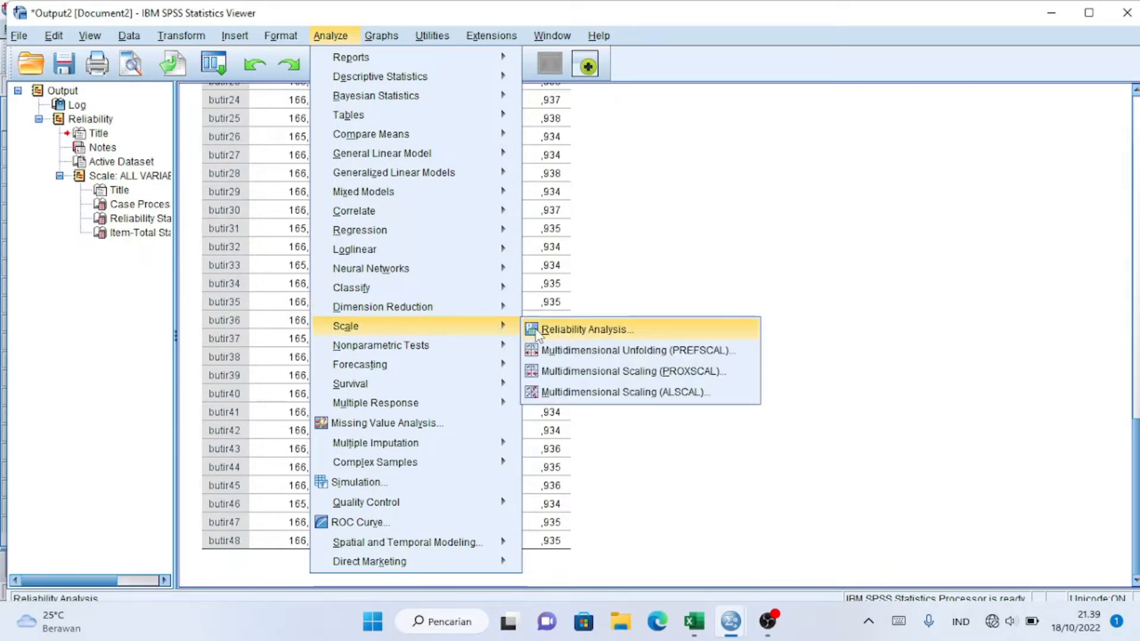
click(585, 329)
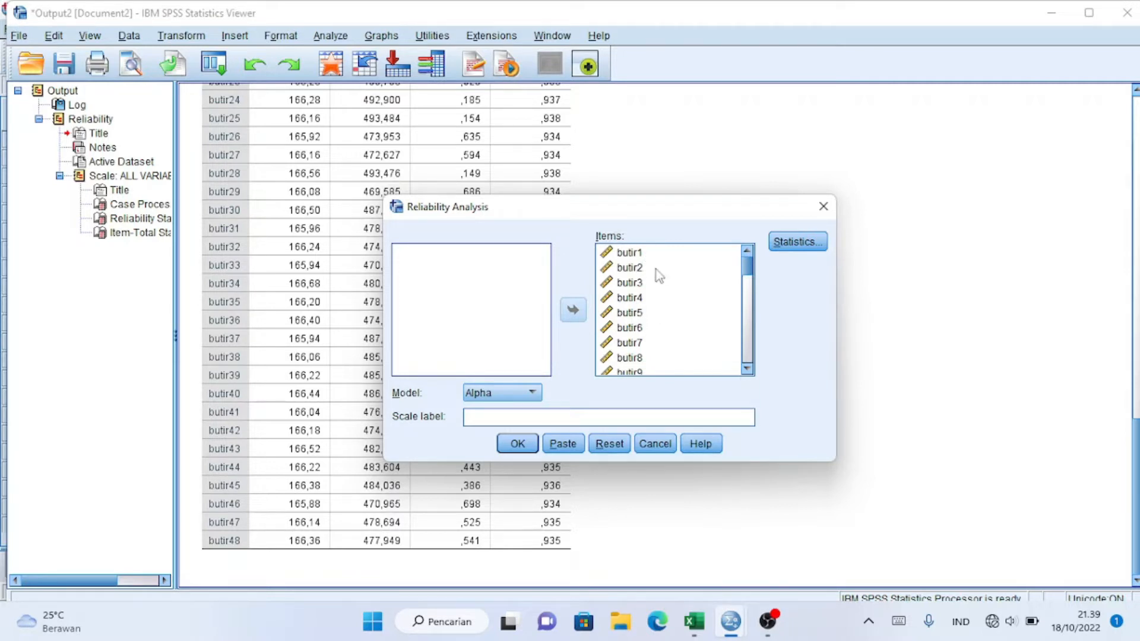
click(667, 282)
click(640, 268)
shift+click(639, 285)
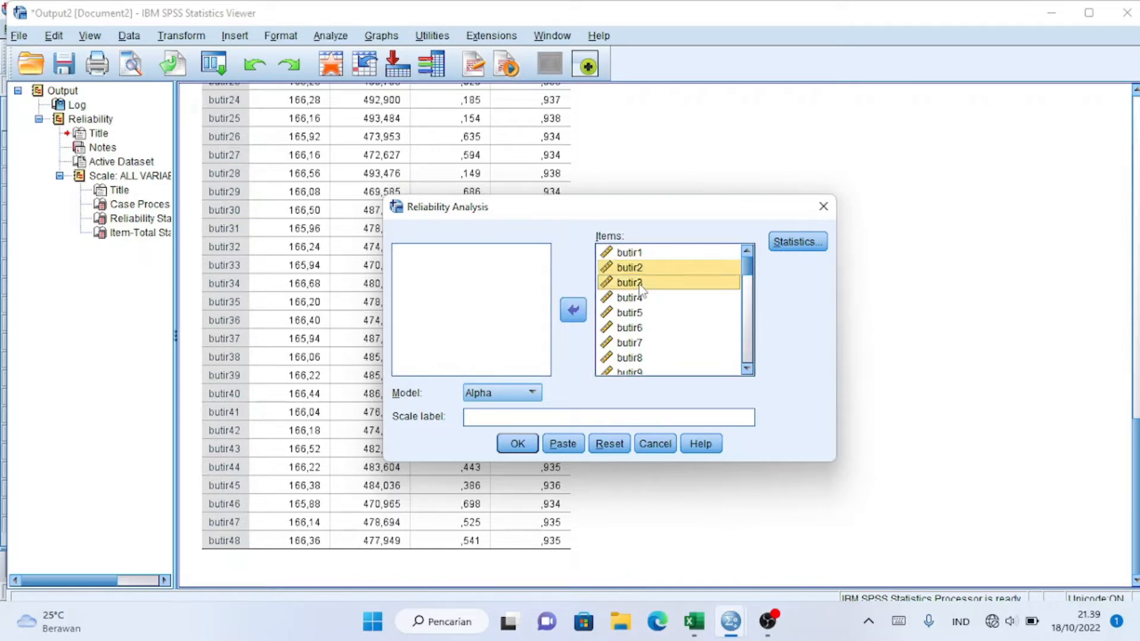
shift+click(639, 299)
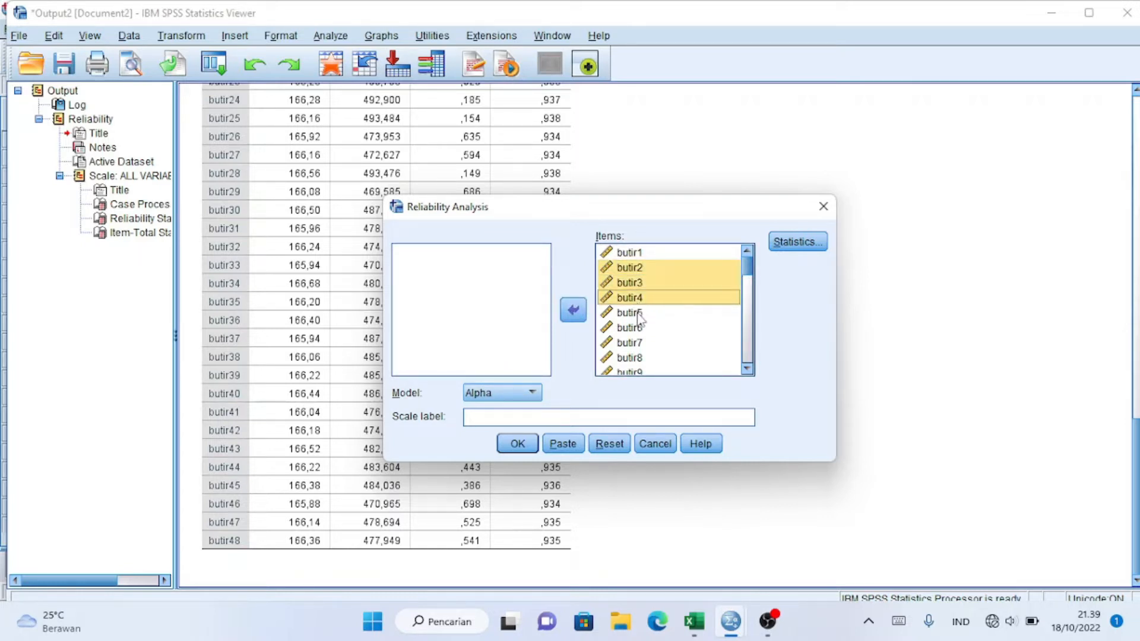
shift+click(638, 314)
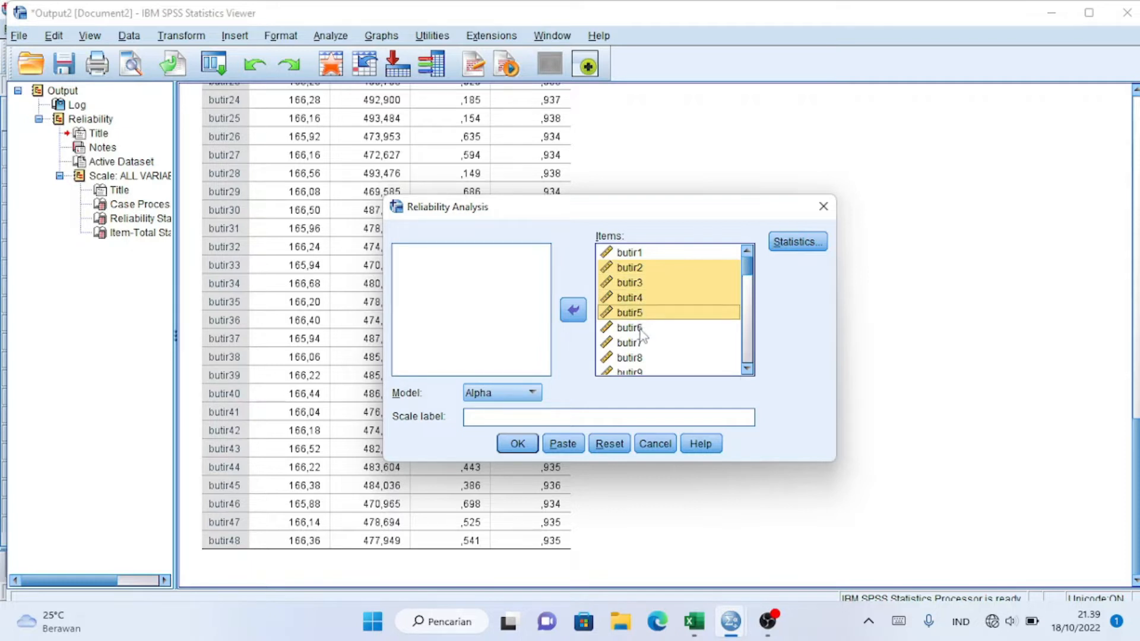
shift+click(639, 330)
scroll(639, 297, down, 2)
- Extend the selection of analysed items with butir9, butir13, butir20, butir22 through butir25, and butir28
click(638, 290)
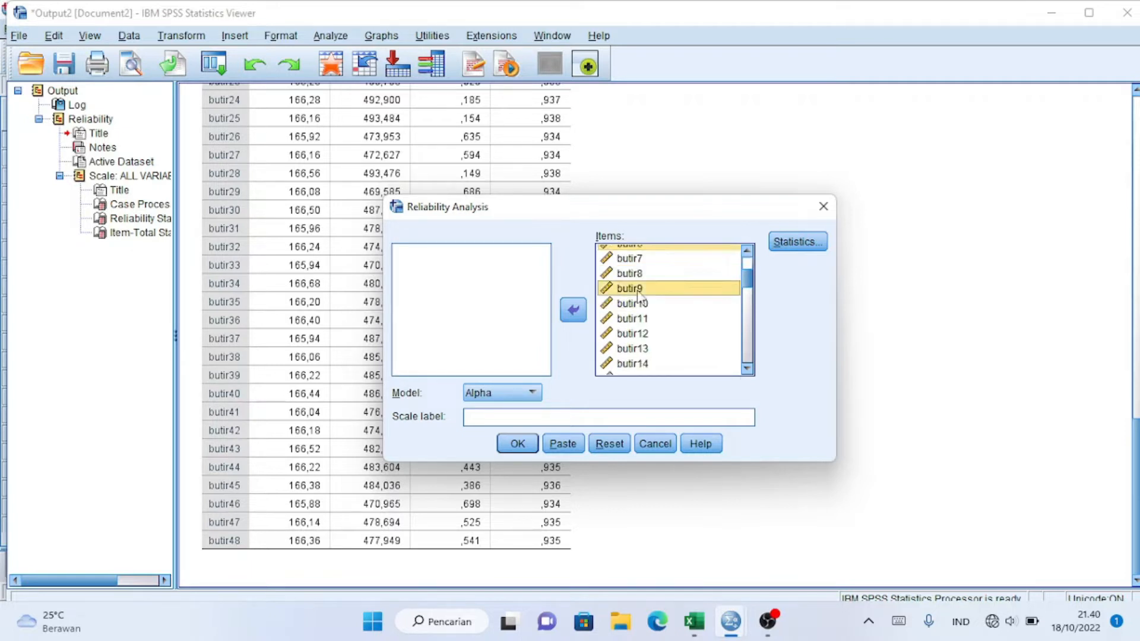
ctrl+click(640, 349)
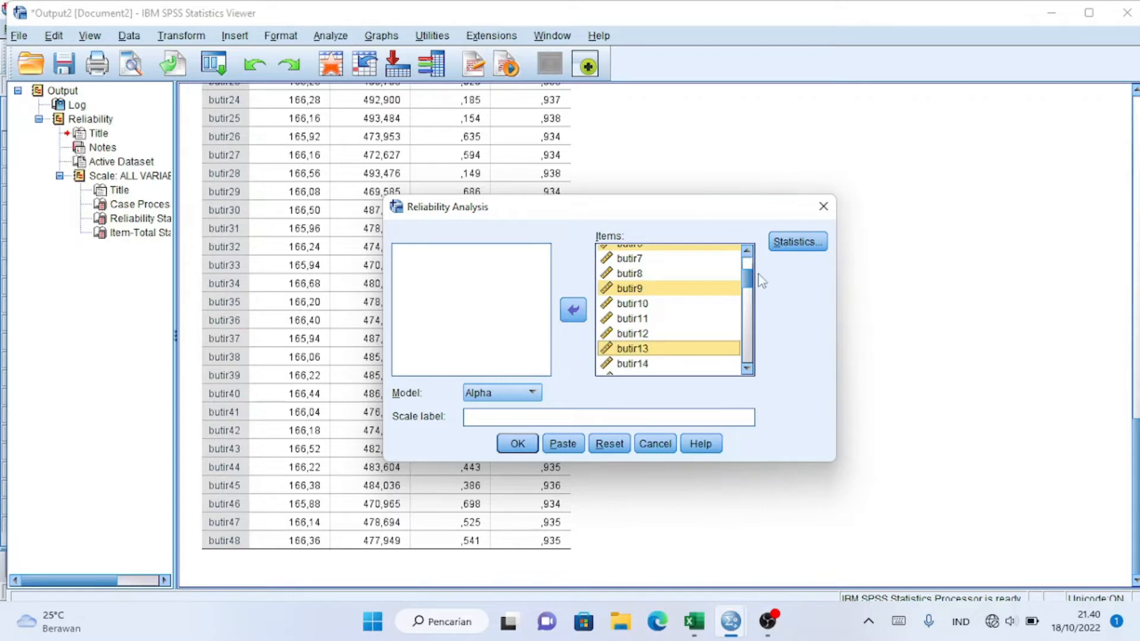
scroll(749, 273, down, 2)
ctrl+click(635, 350)
scroll(723, 328, down, 2)
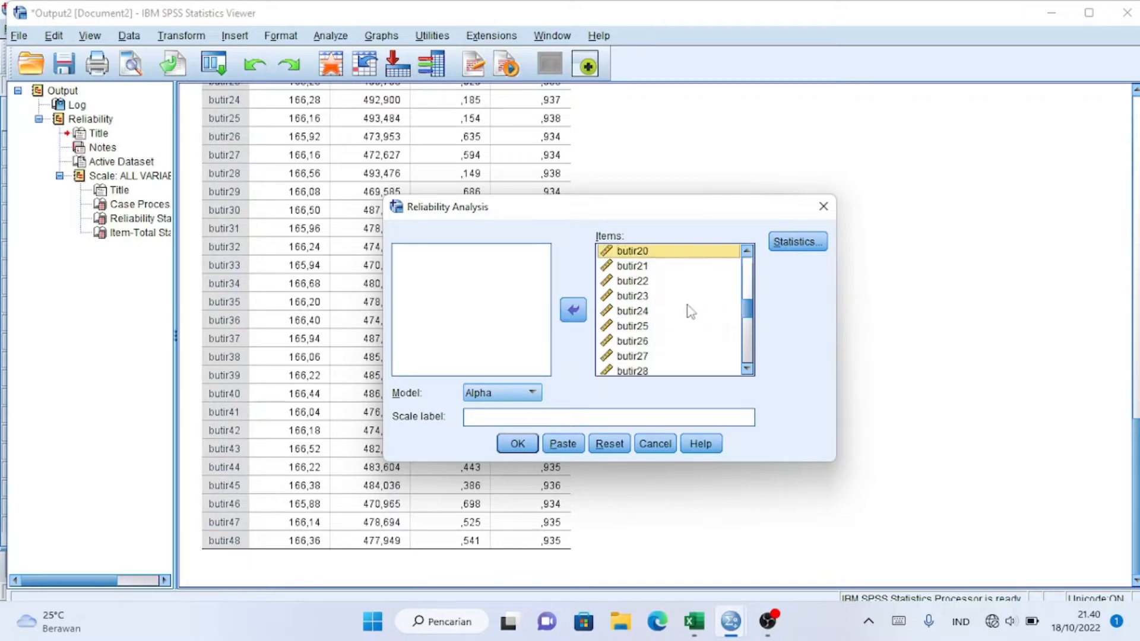
ctrl+click(639, 284)
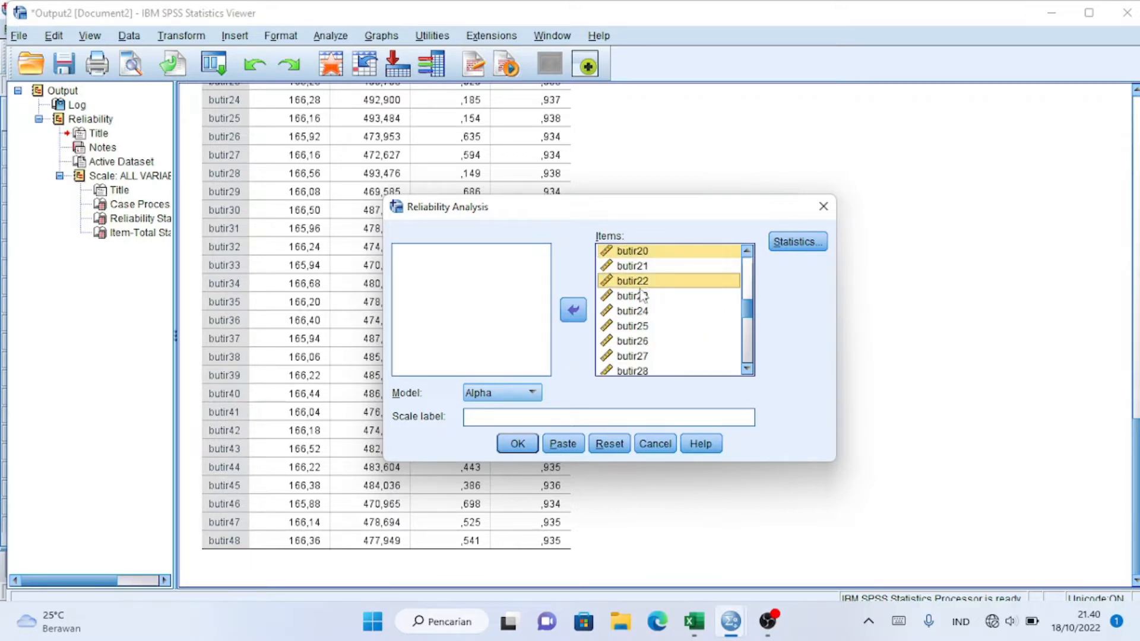
ctrl+click(645, 298)
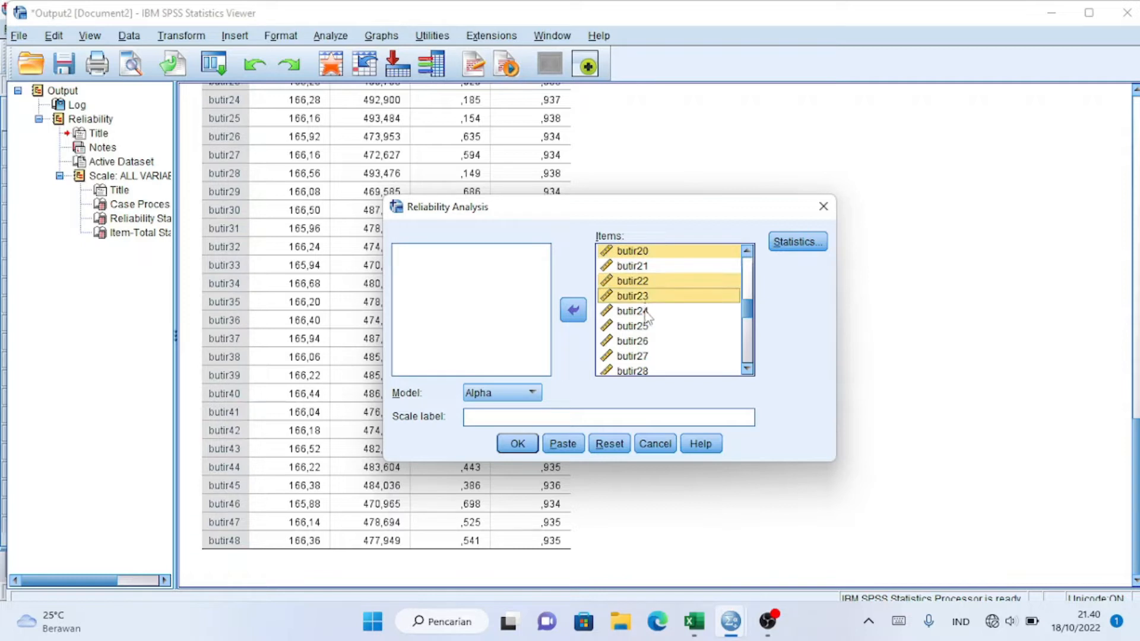
ctrl+click(647, 311)
ctrl+click(646, 326)
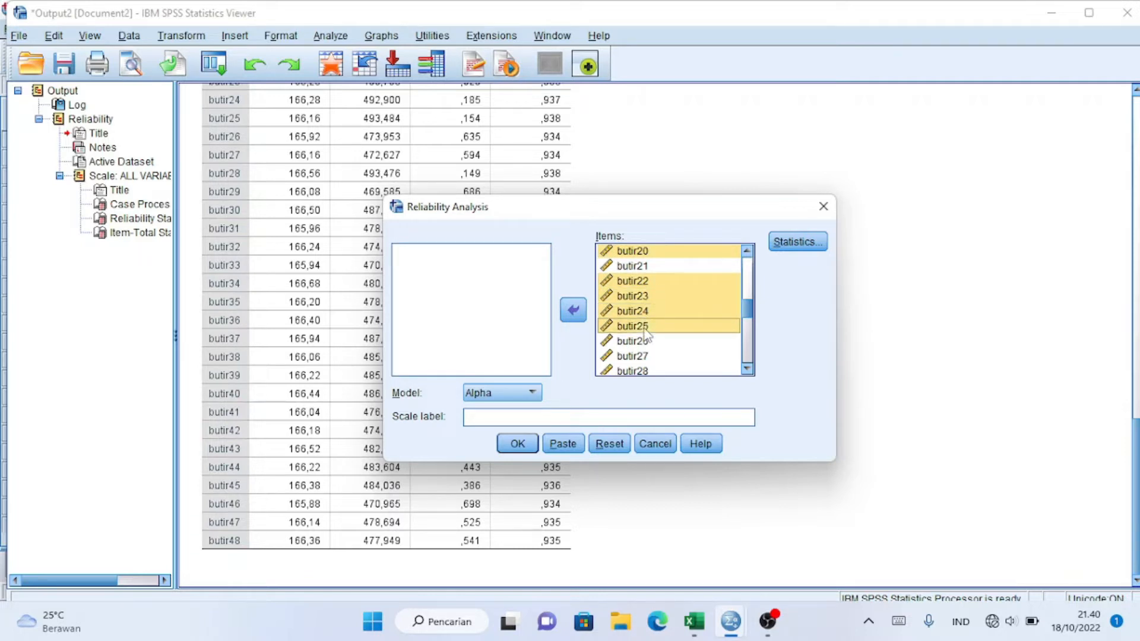
ctrl+click(638, 372)
- Add butir30, butir37 through butir40 and butir43 through butir45 to the selection, and remove all selected items from the analysis
scroll(639, 375, down, 3)
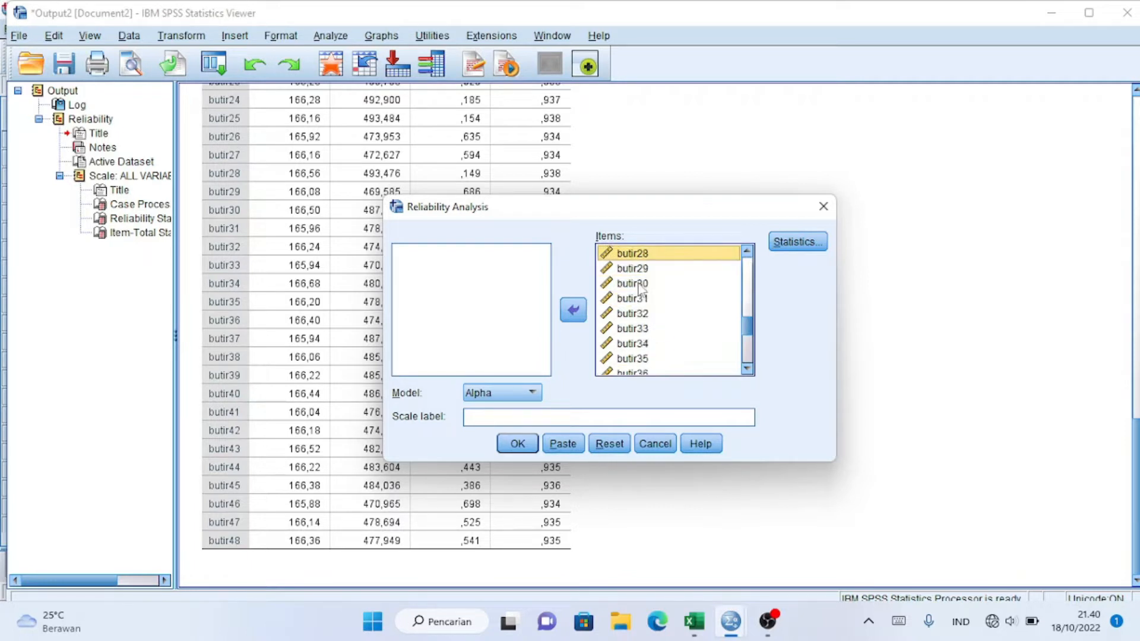
ctrl+click(637, 285)
scroll(747, 341, down, 2)
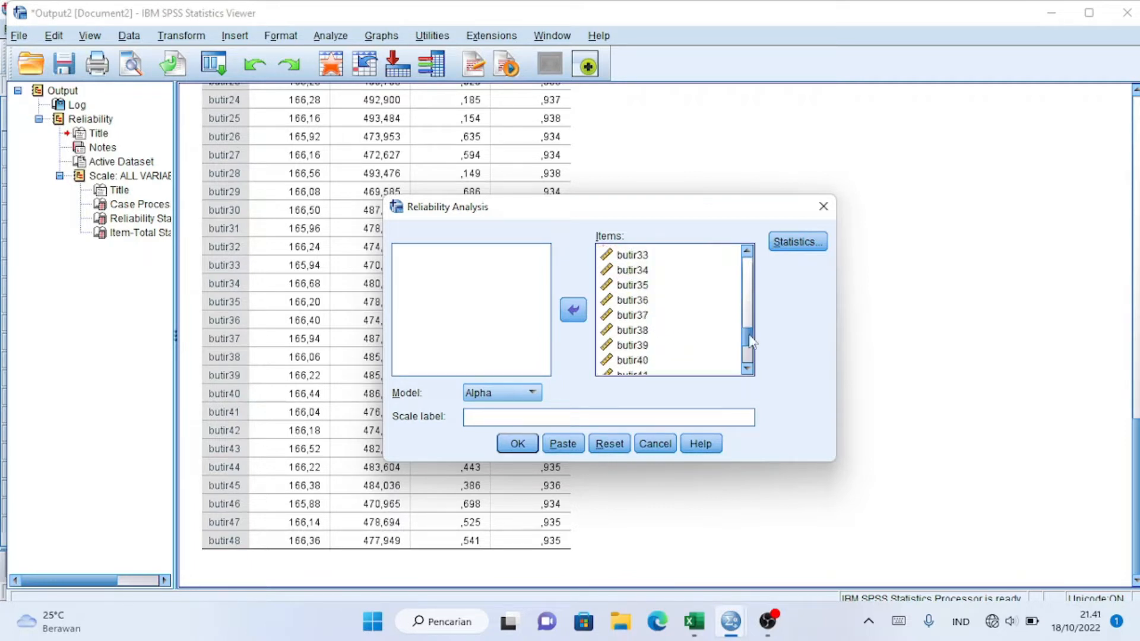
ctrl+click(640, 315)
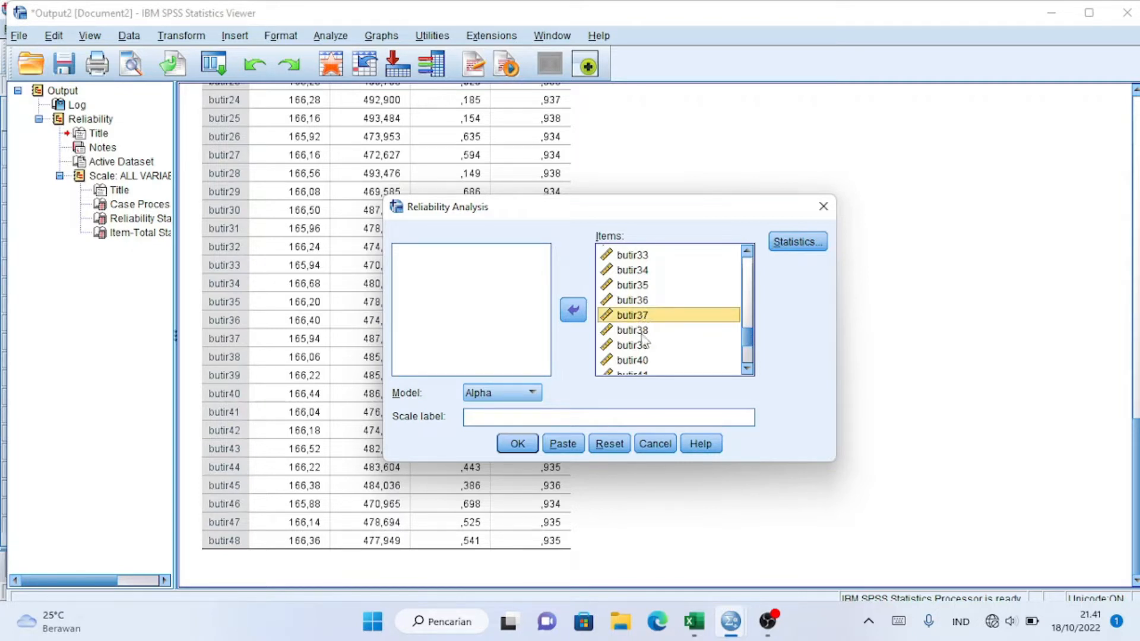
ctrl+click(643, 333)
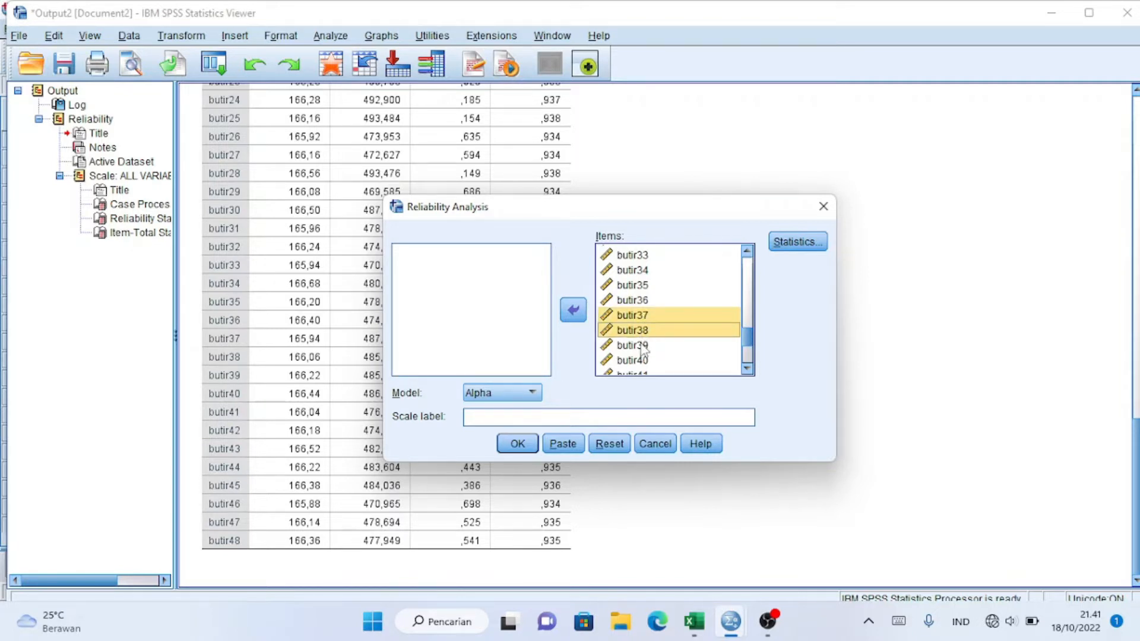
ctrl+click(642, 345)
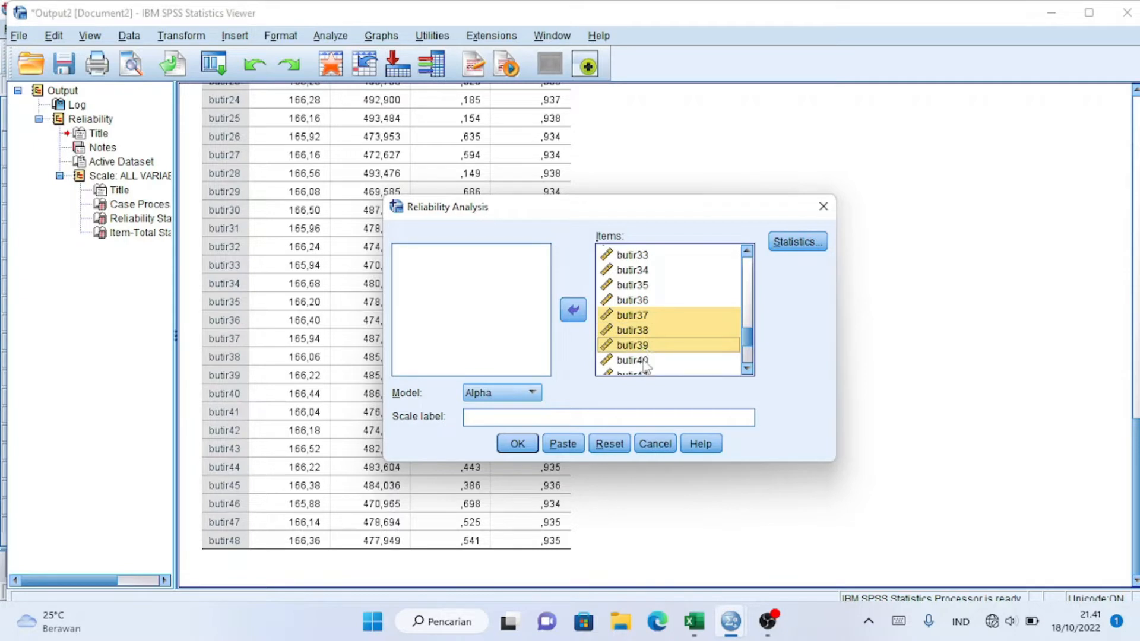
ctrl+click(643, 361)
scroll(749, 356, down, 3)
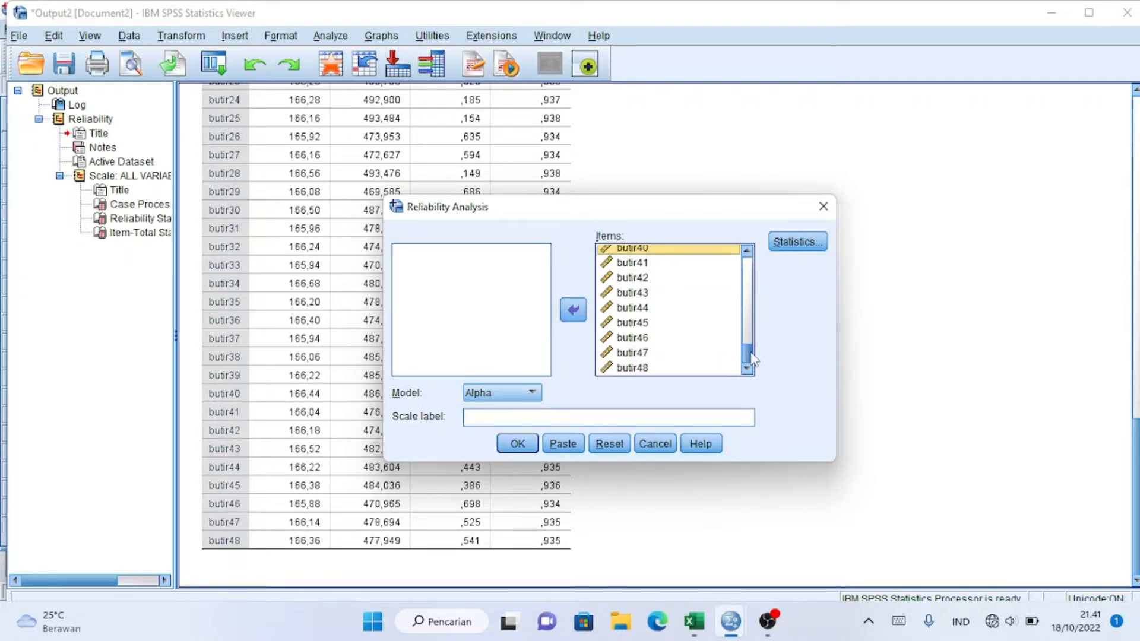
ctrl+click(644, 294)
ctrl+click(646, 308)
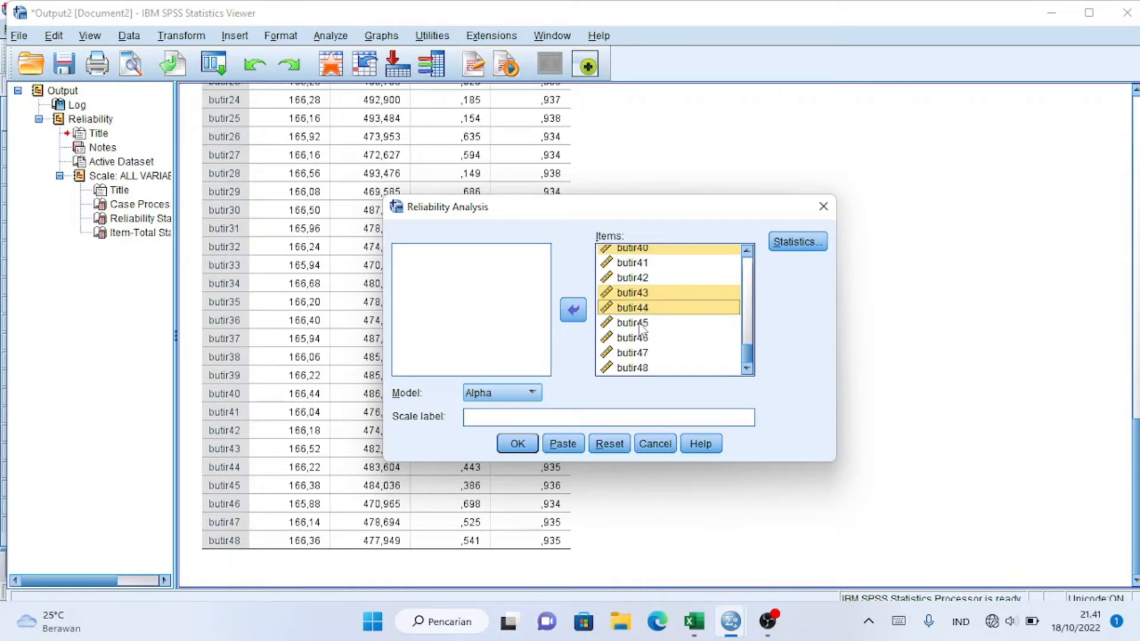
ctrl+click(641, 328)
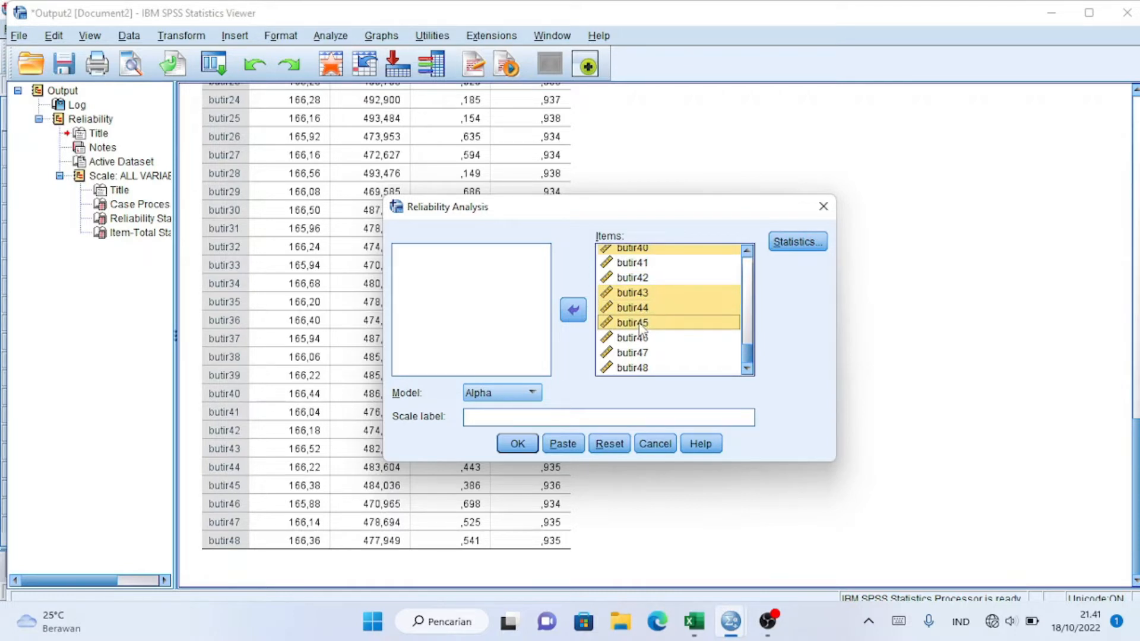
click(573, 310)
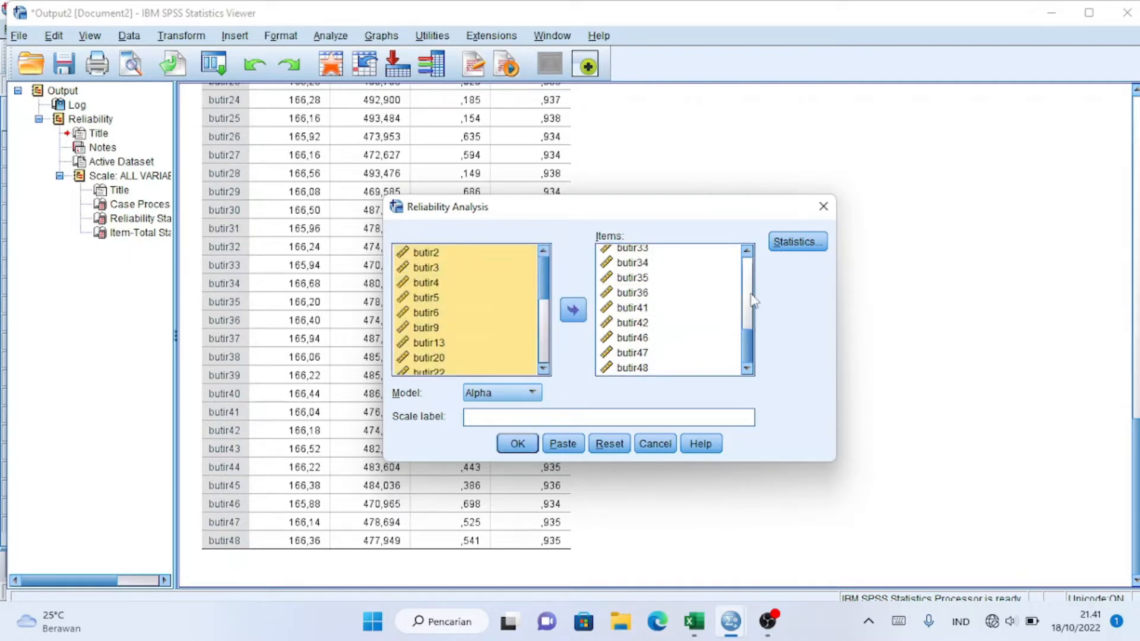
drag(749, 333, 750, 261)
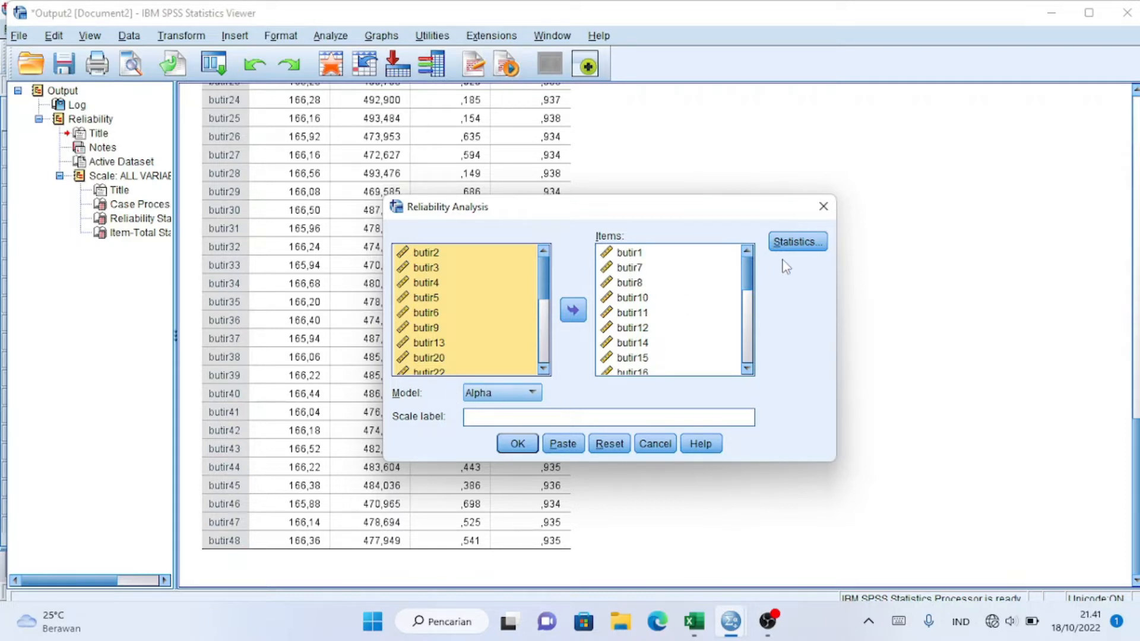
- Rerun the reliability analysis on the reduced item set with Scale if item deleted, and examine the Item-Total Statistics down to butir48
click(800, 242)
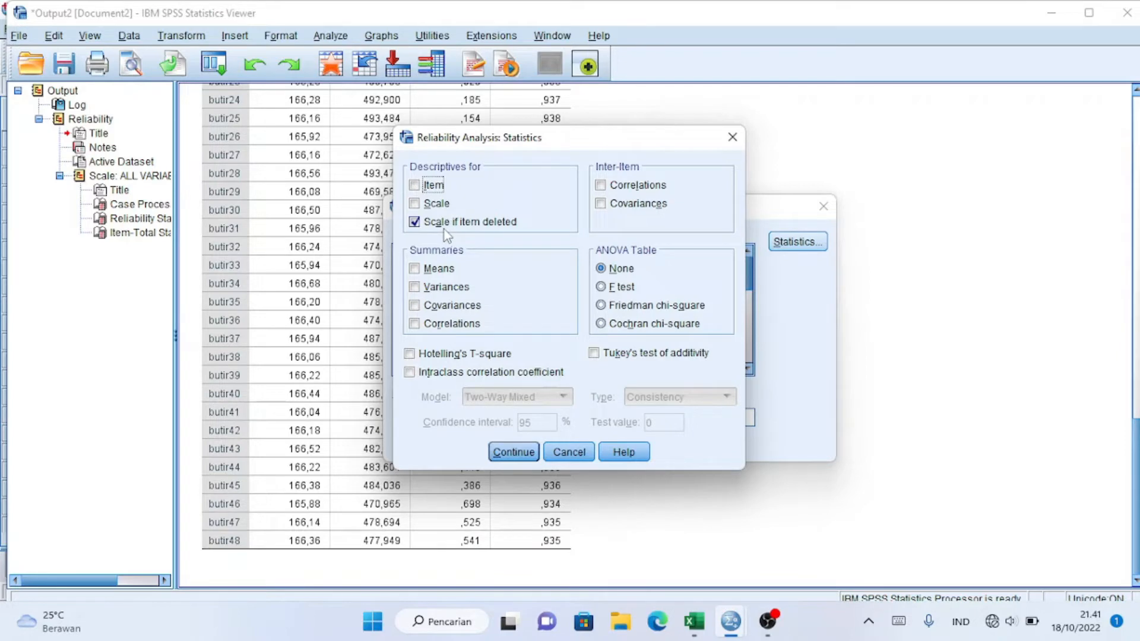
click(517, 453)
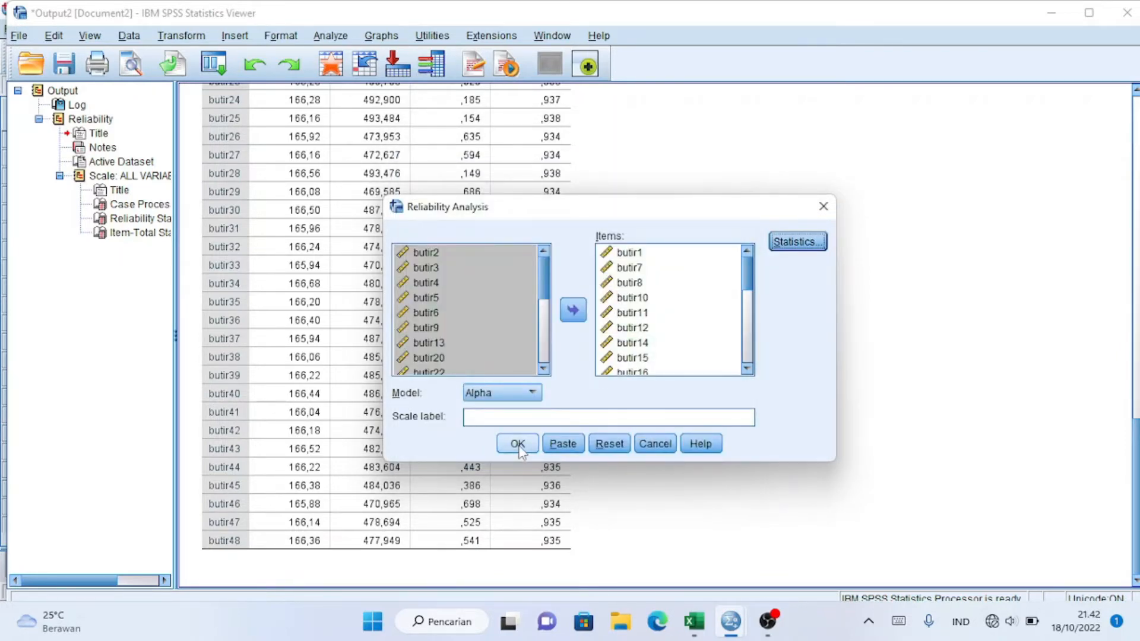
click(518, 447)
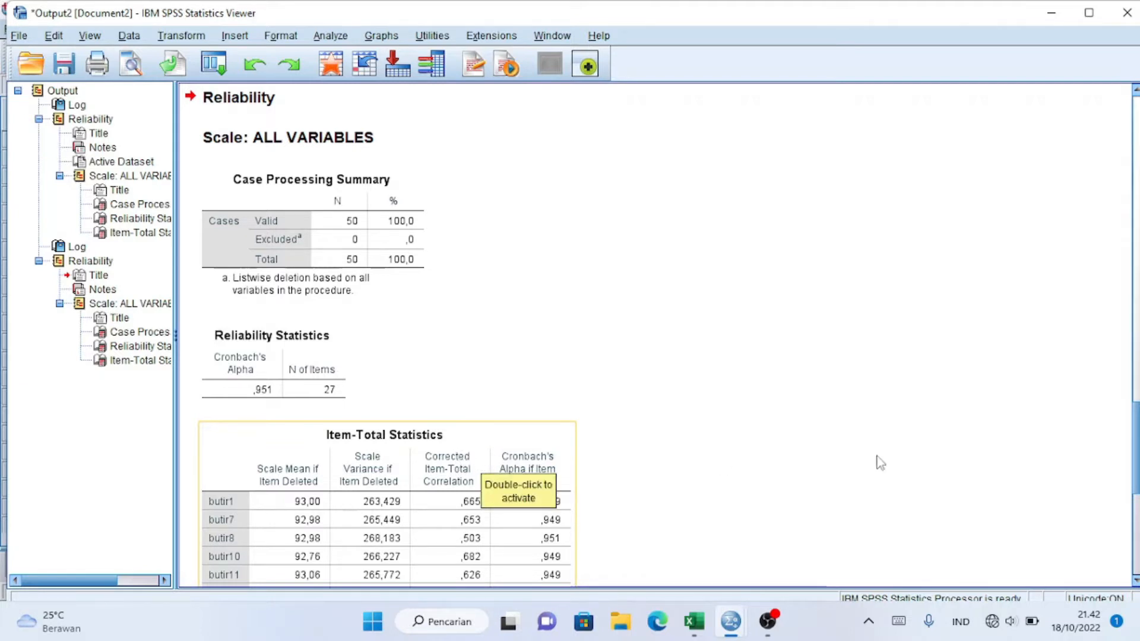
scroll(878, 460, down, 5)
scroll(413, 98, up, 1)
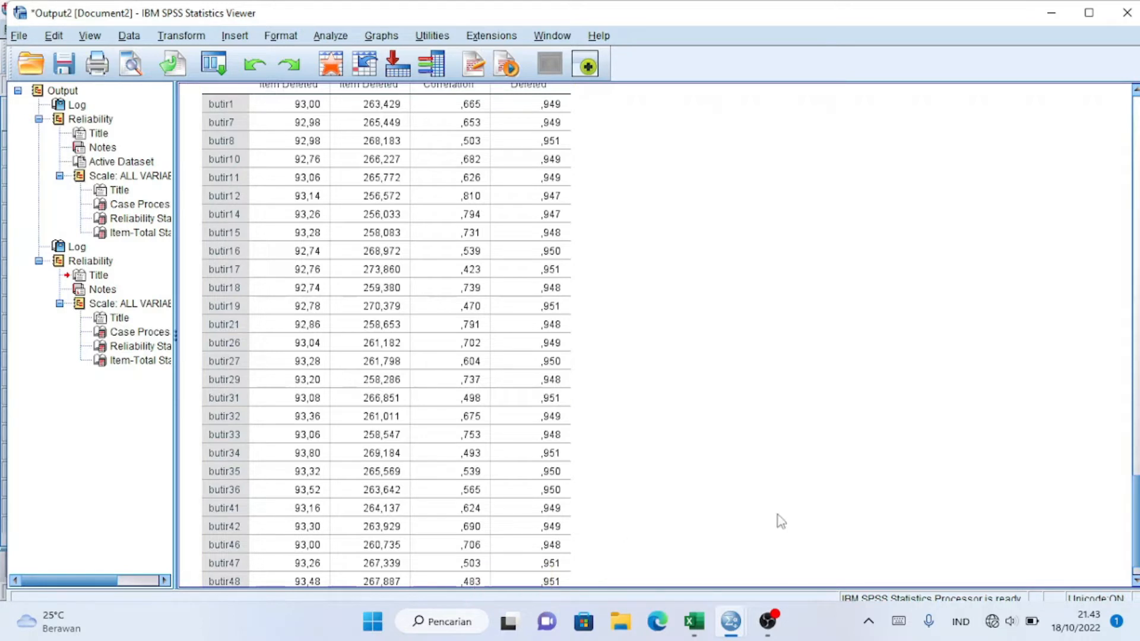
scroll(655, 279, down, 2)
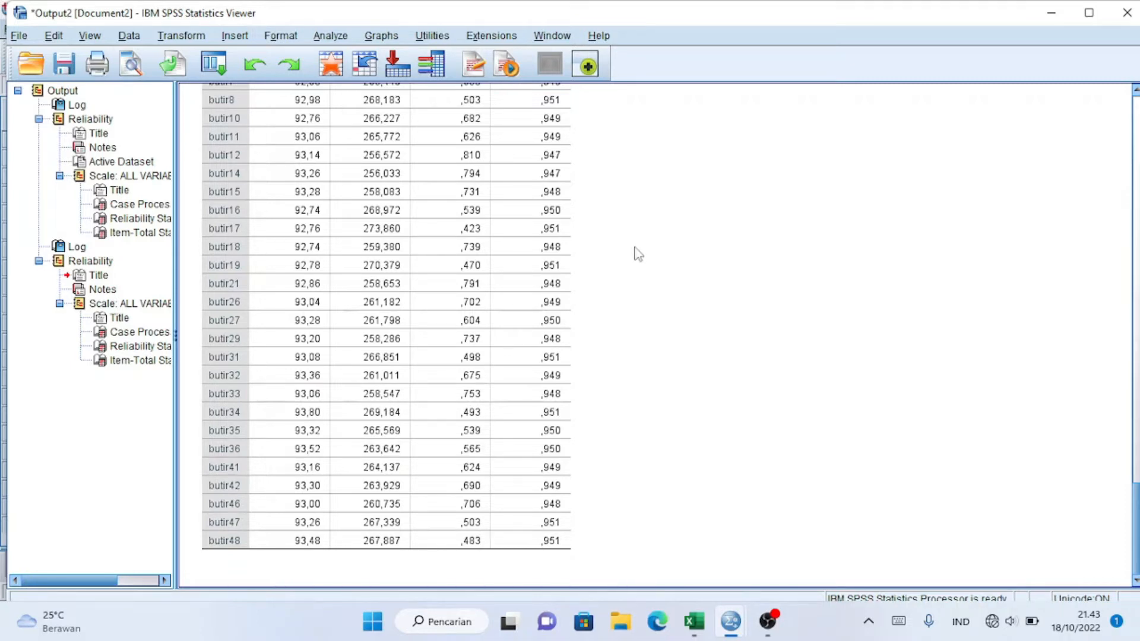
- Reopen the Reliability Analysis setup and remove butir17, butir19, butir31, butir34 and butir48 from the analysed items
click(339, 36)
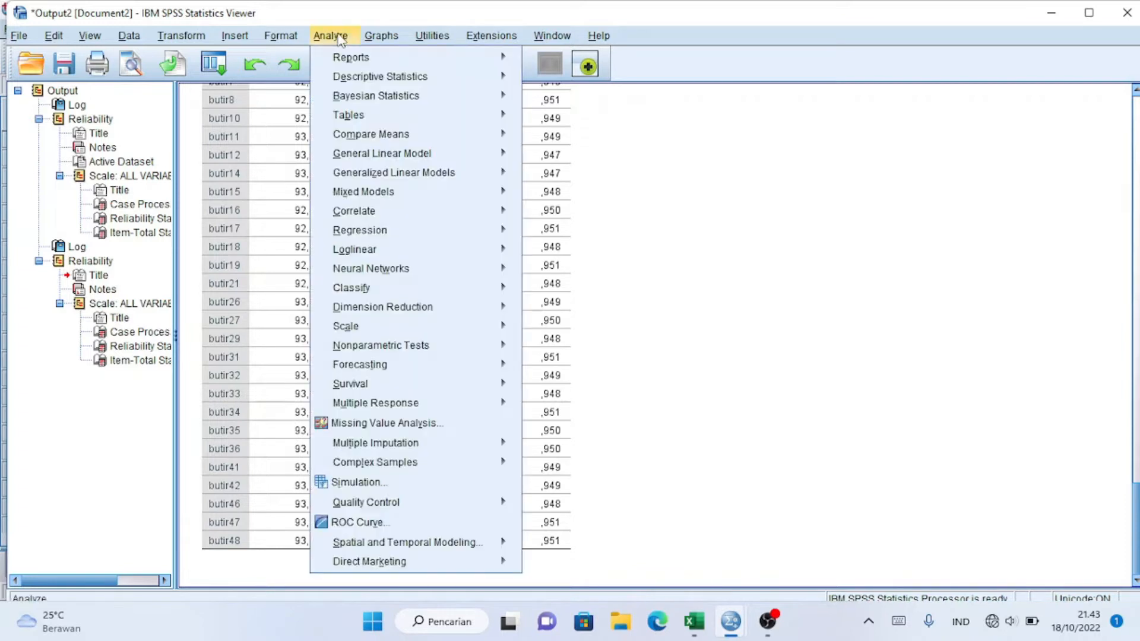
mouse_move(401, 330)
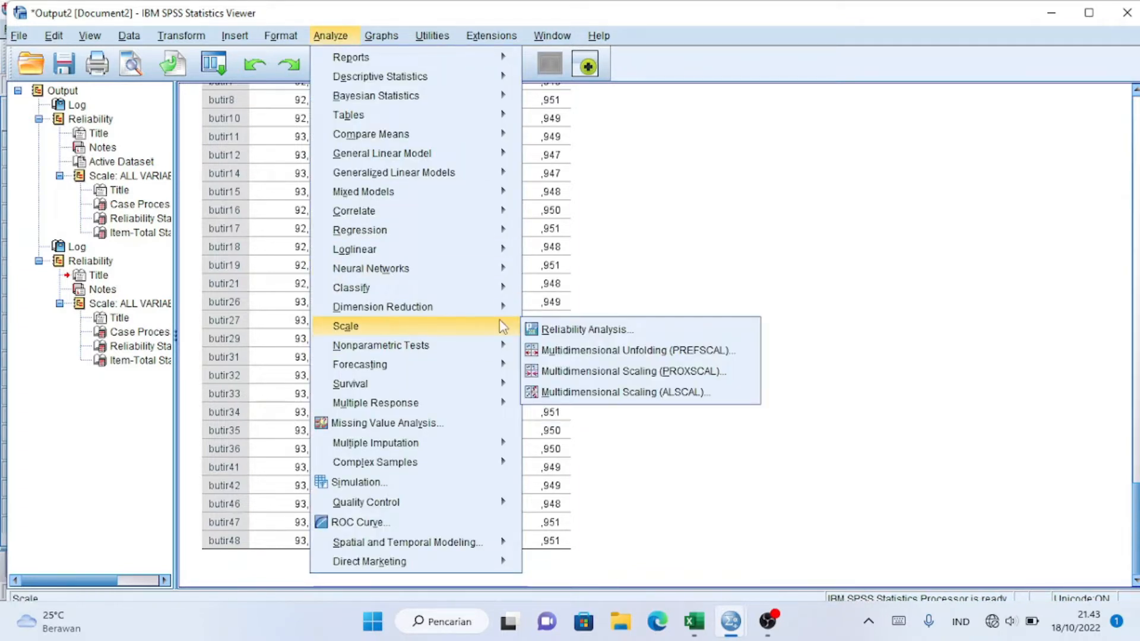
click(570, 330)
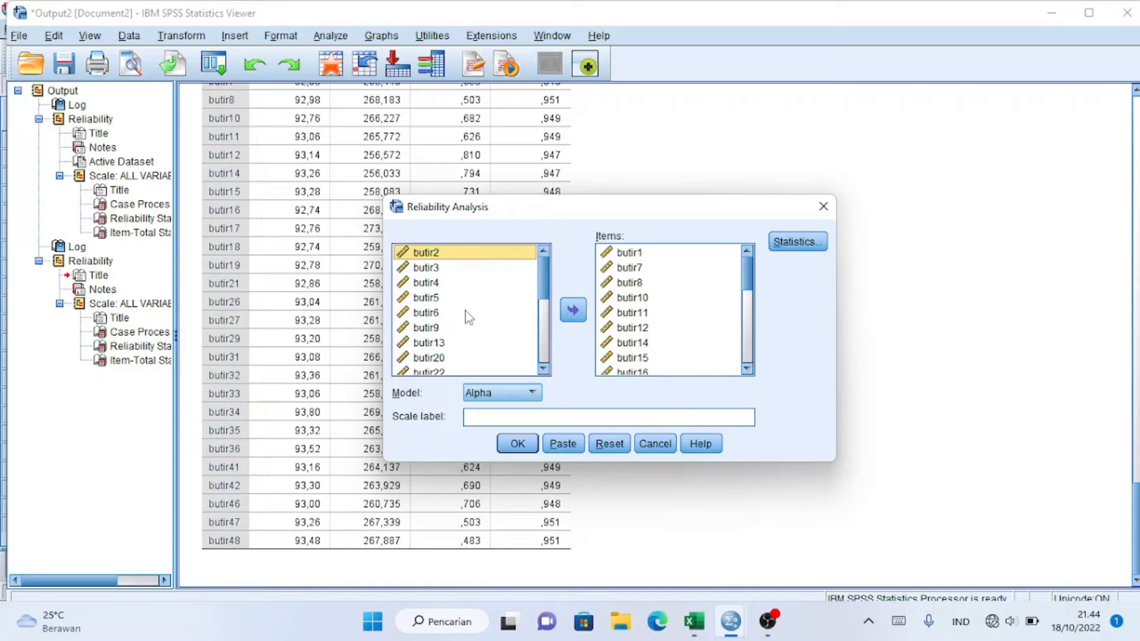
drag(748, 283, 752, 306)
click(643, 287)
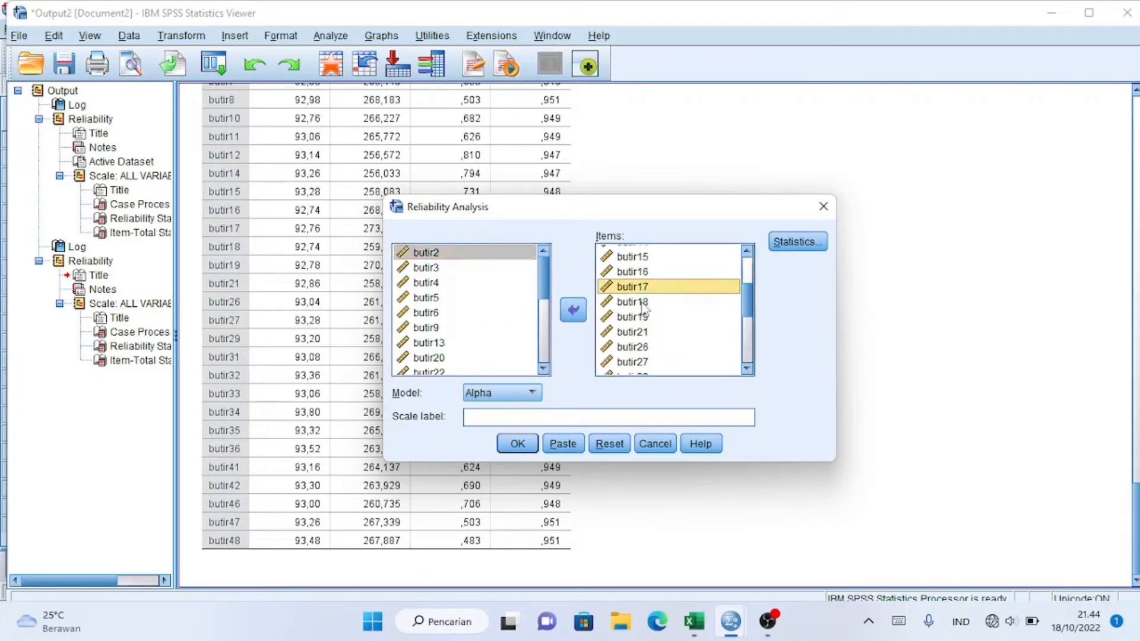
double_click(632, 317)
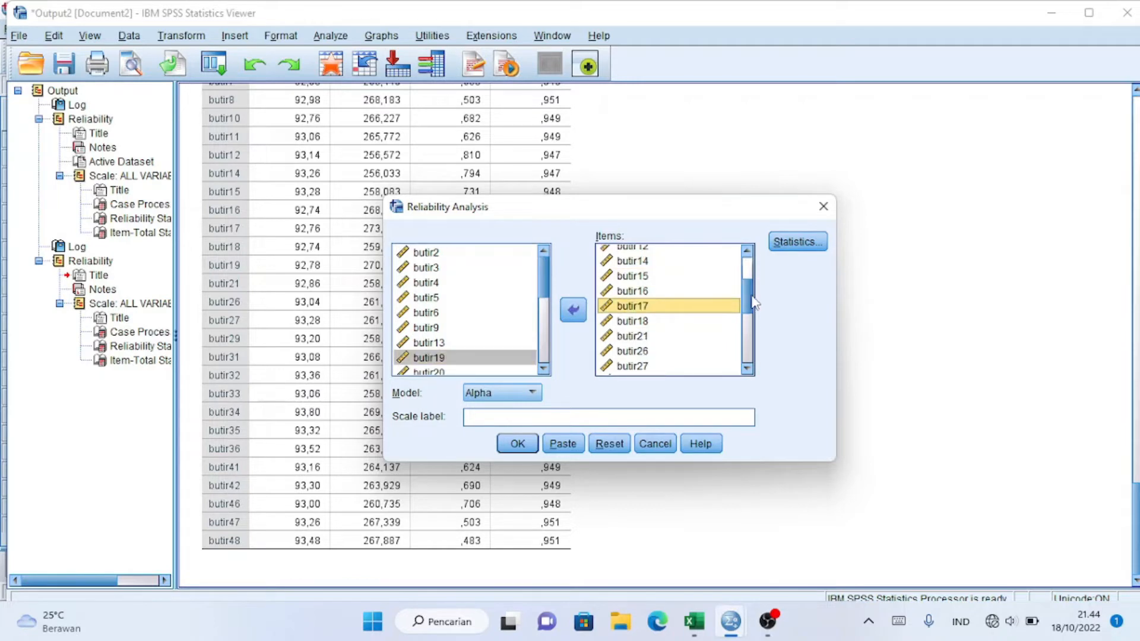
drag(752, 303, 758, 319)
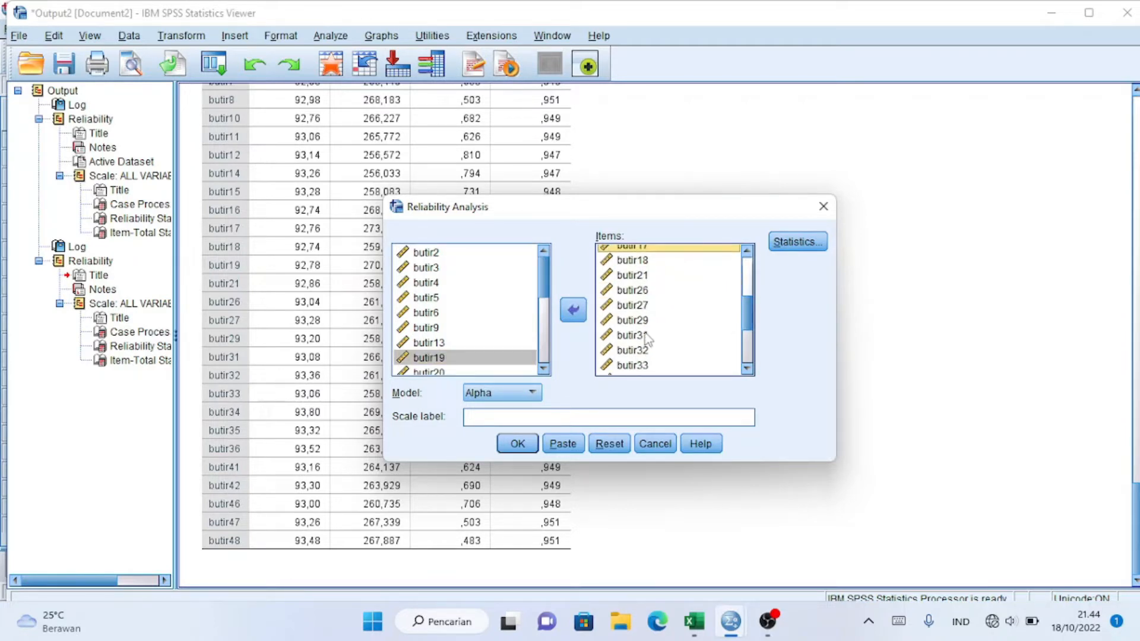
scroll(646, 338, down, 3)
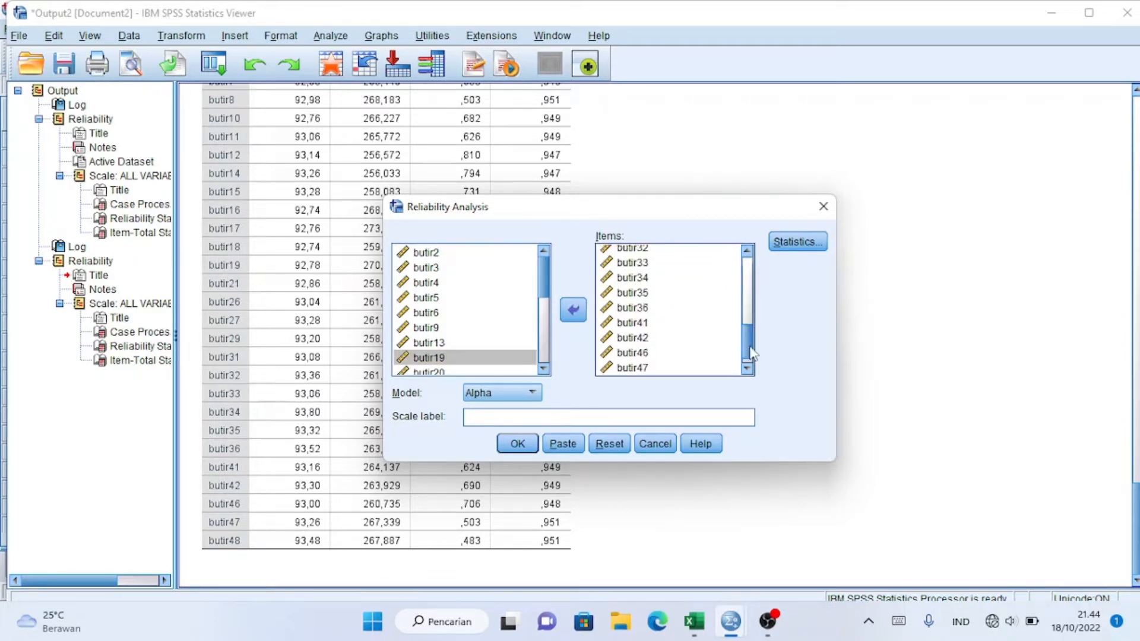
ctrl+click(640, 278)
mouse_move(748, 350)
mouse_down()
mouse_move(748, 319)
mouse_move(748, 356)
mouse_up()
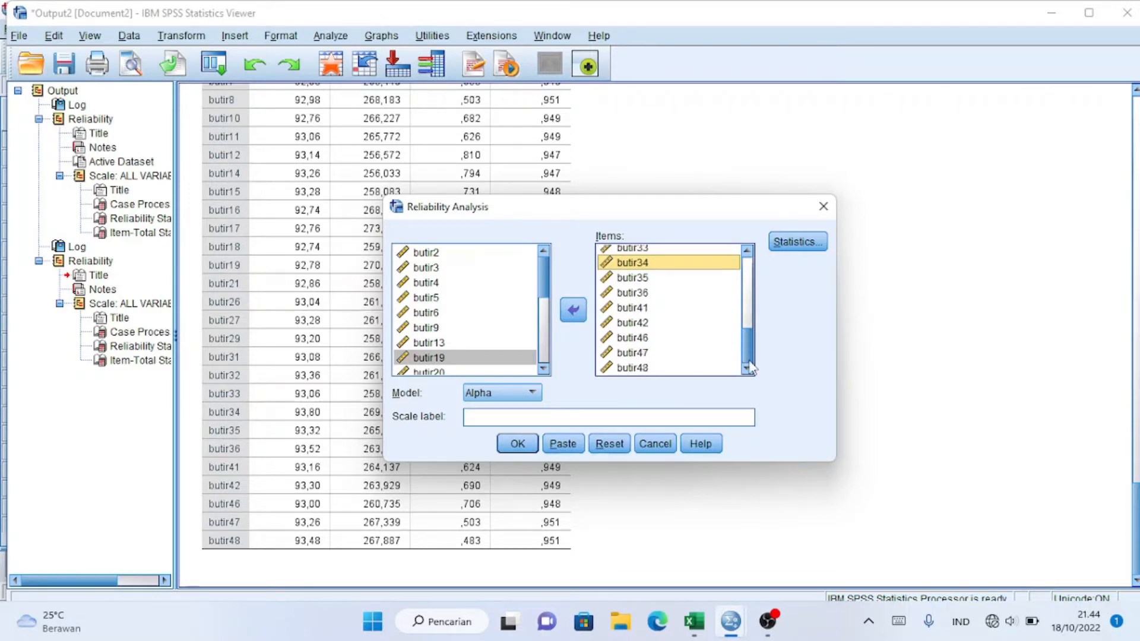
click(572, 313)
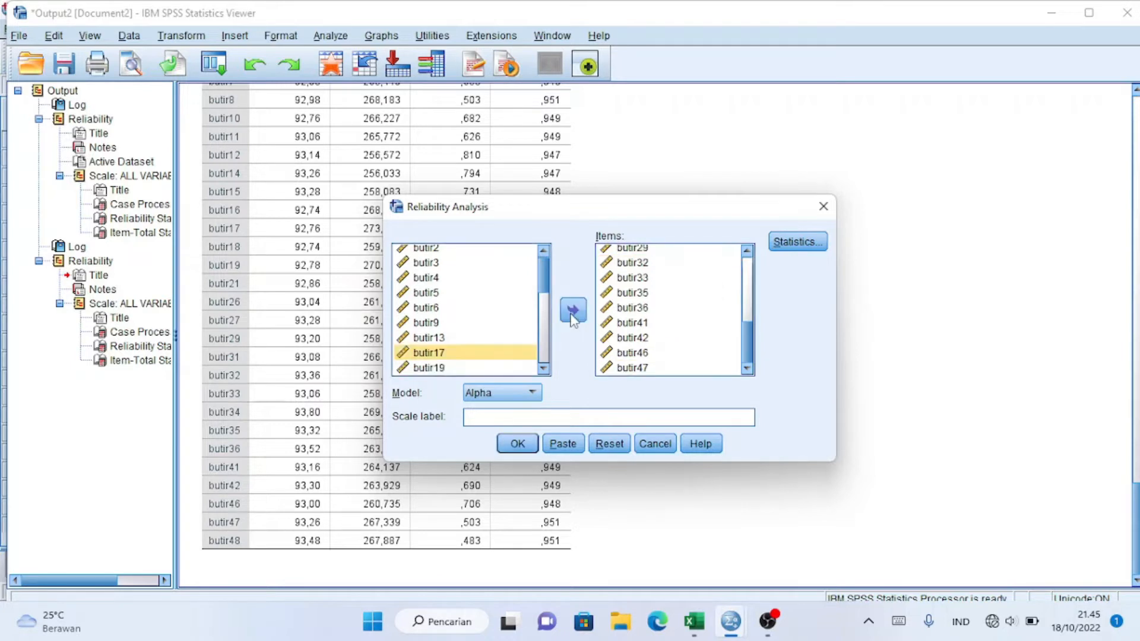
- Run the third reliability analysis with Scale if item deleted kept on, and examine its Reliability Statistics and Item-Total Statistics
click(797, 243)
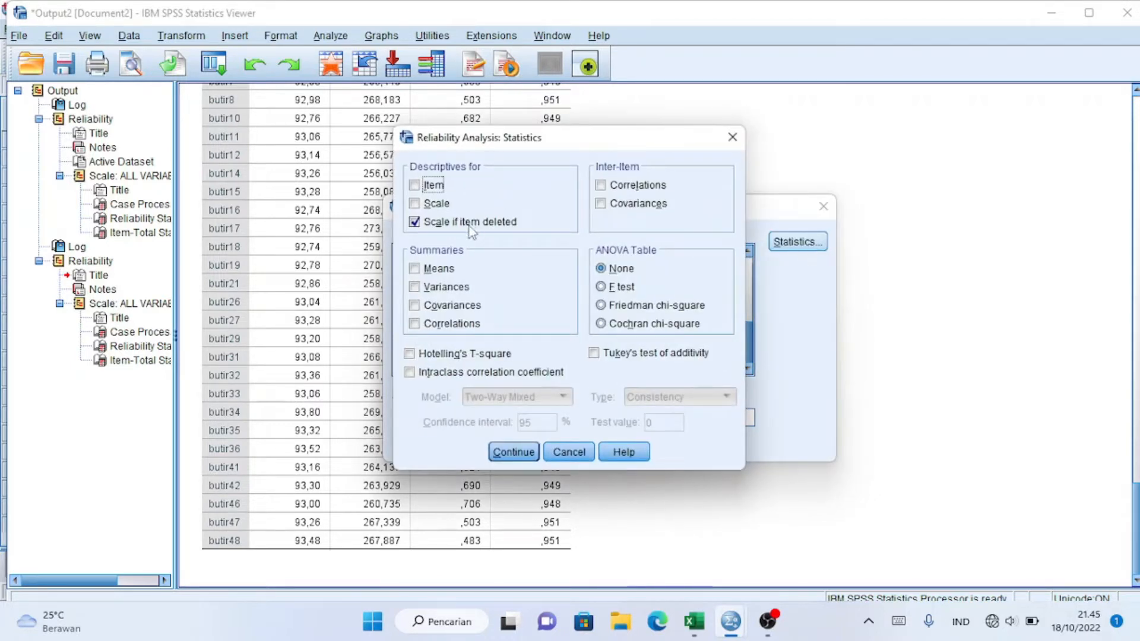
click(510, 454)
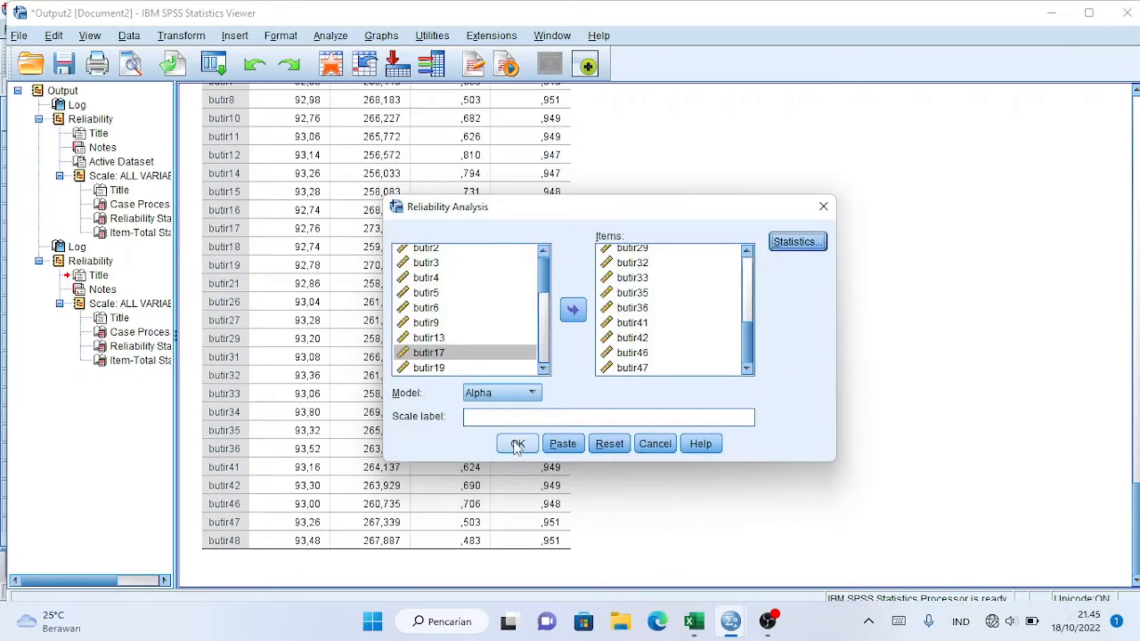
click(516, 445)
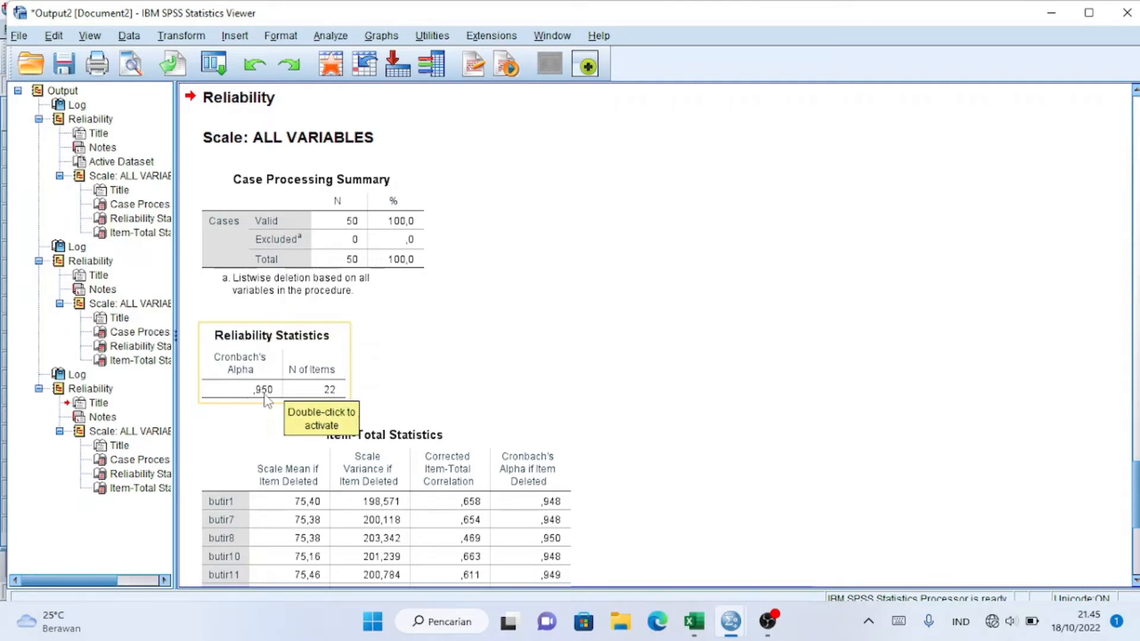
scroll(653, 335, down, 5)
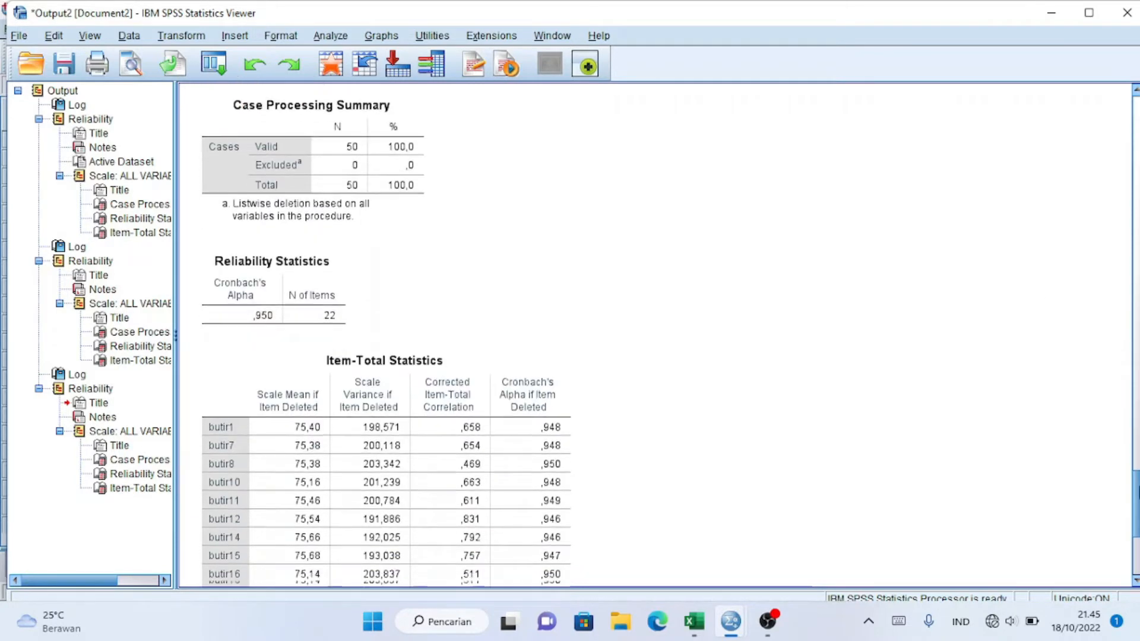
scroll(653, 335, down, 1)
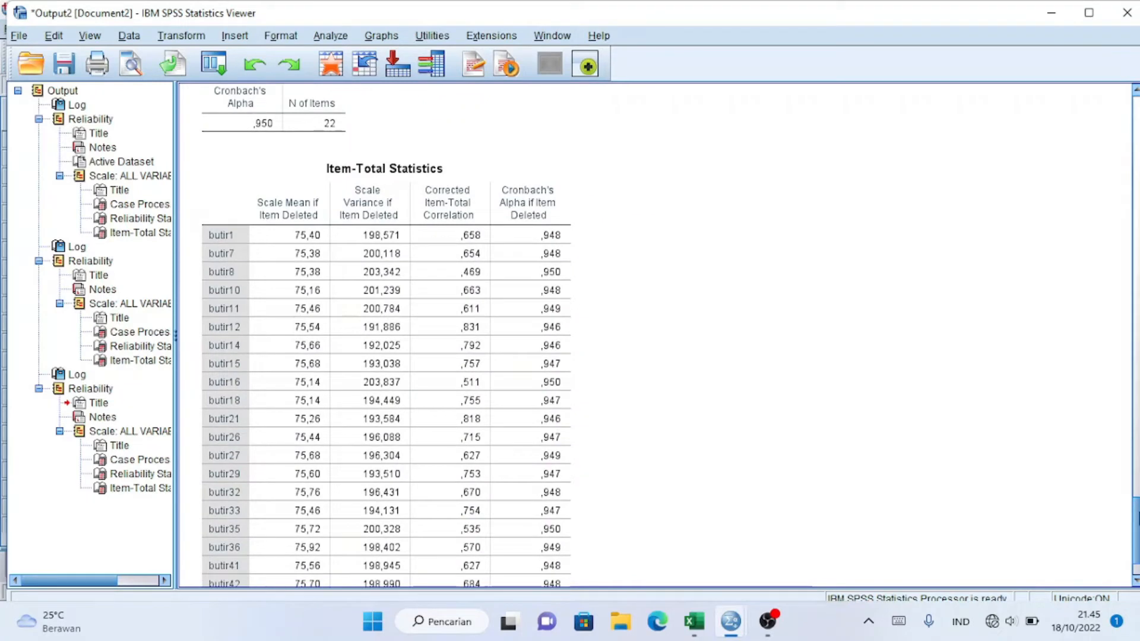
- Check the latest Item-Total Statistics, reopen the Reliability Analysis setup, and remove butir8 and butir47 from the analysed items
scroll(773, 343, down, 1)
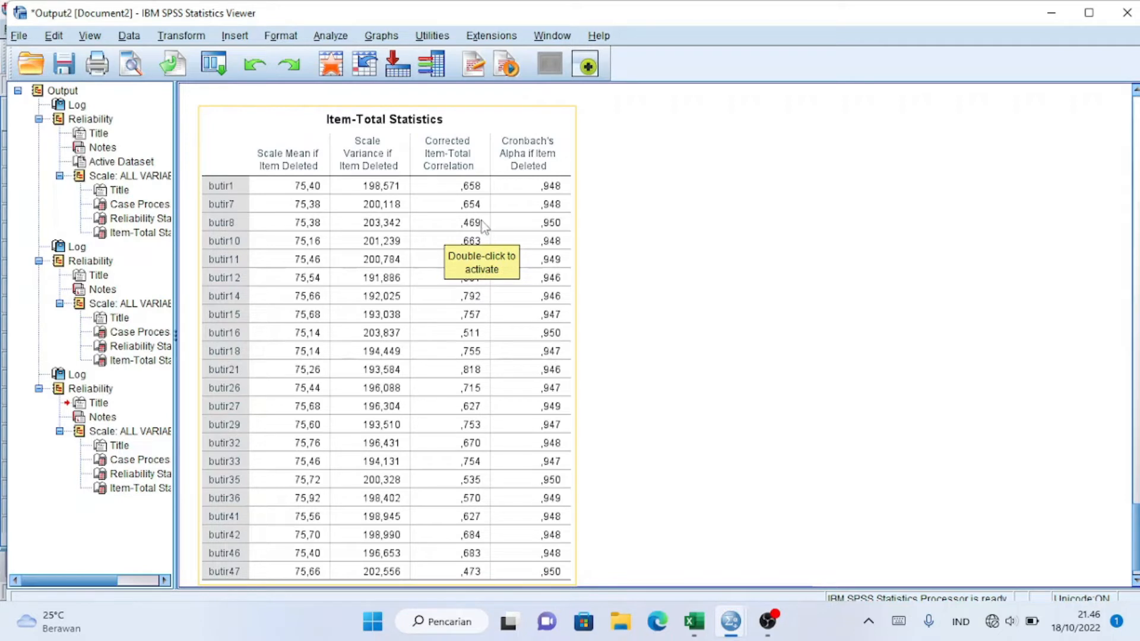
click(746, 181)
click(475, 236)
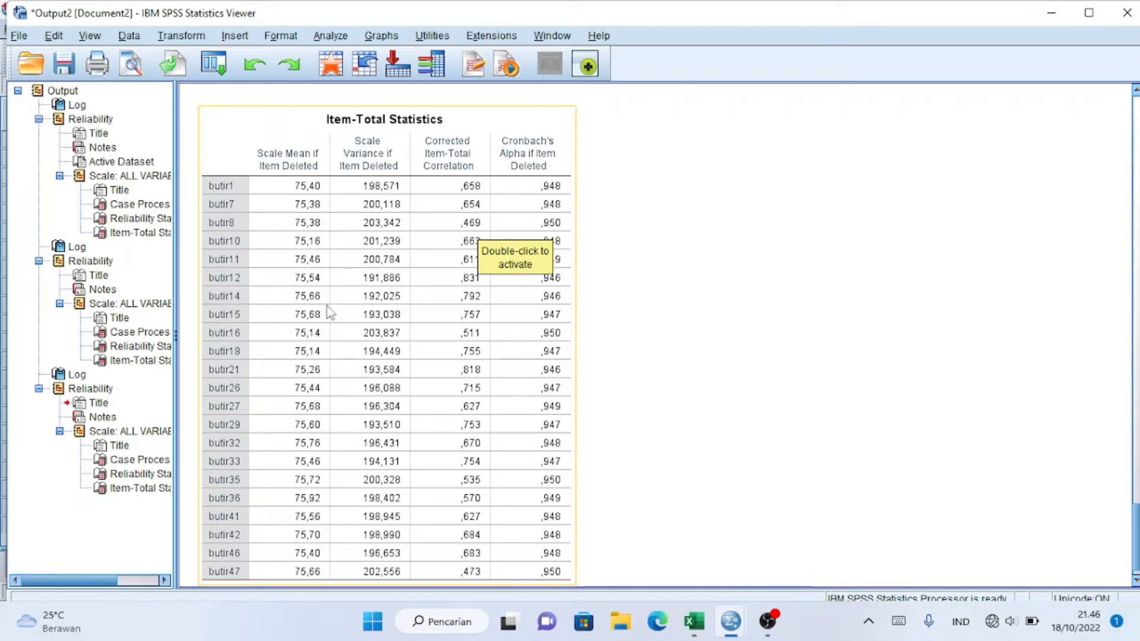
click(330, 37)
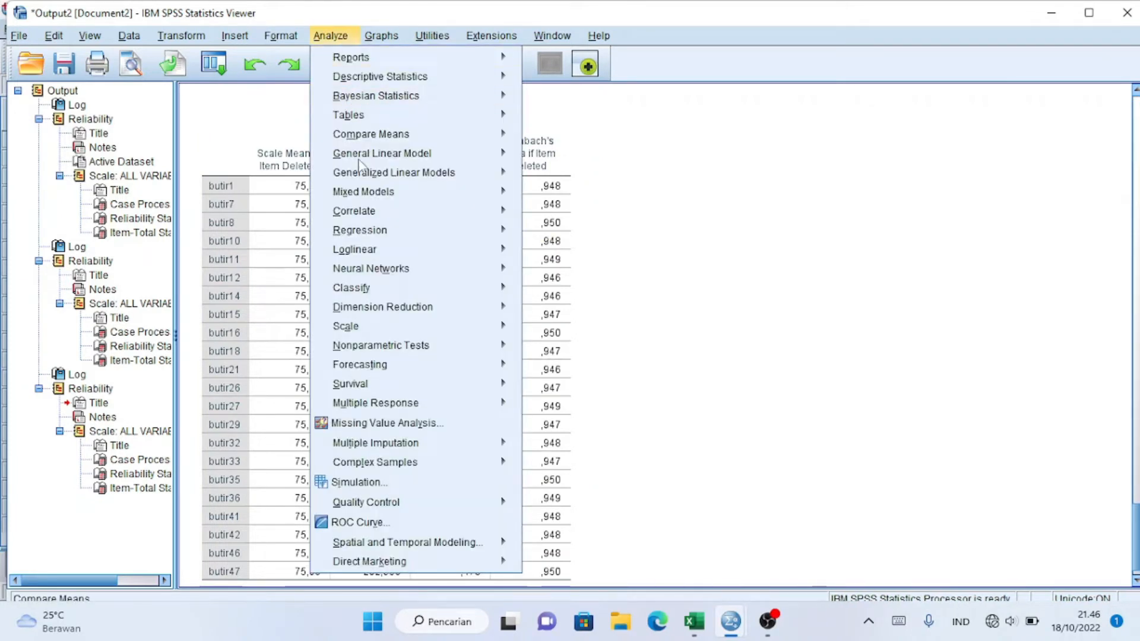
mouse_move(399, 331)
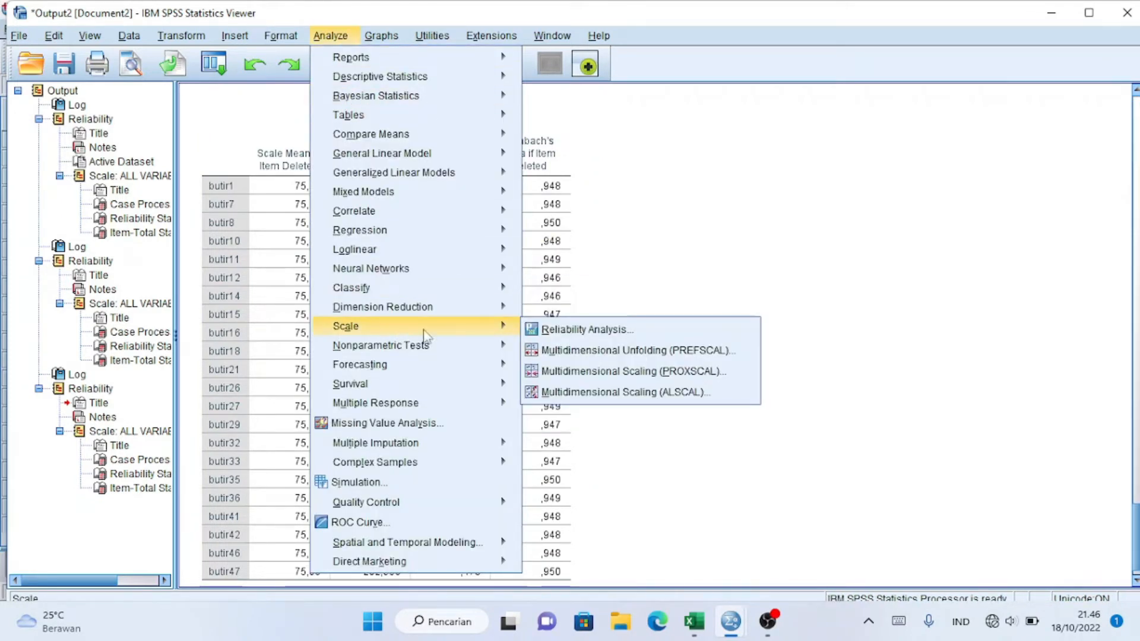
click(537, 329)
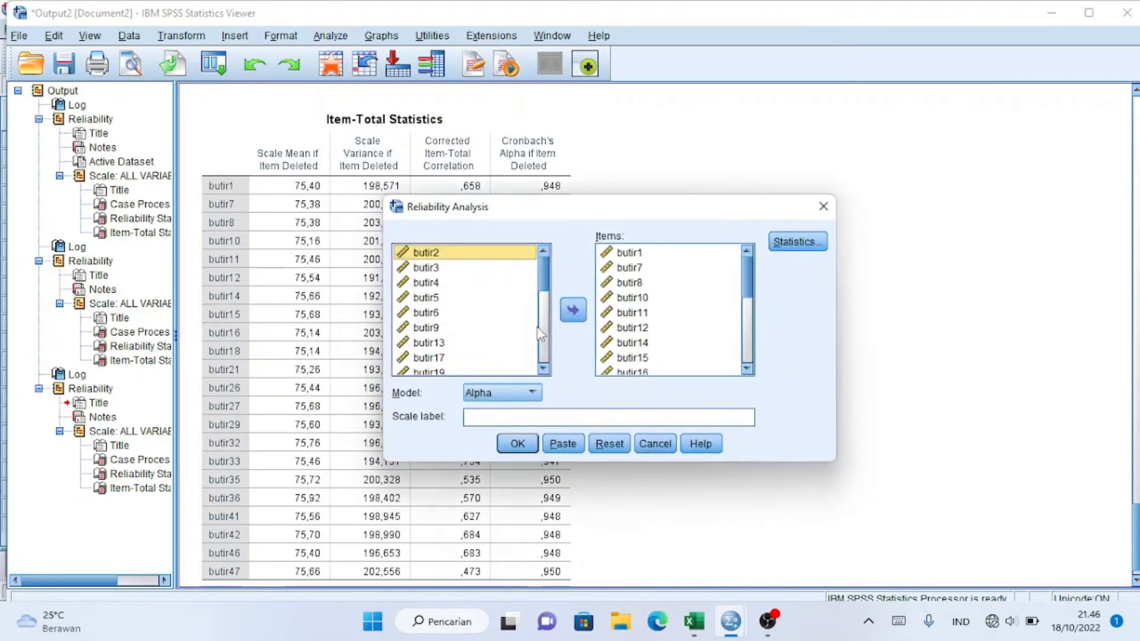
click(643, 283)
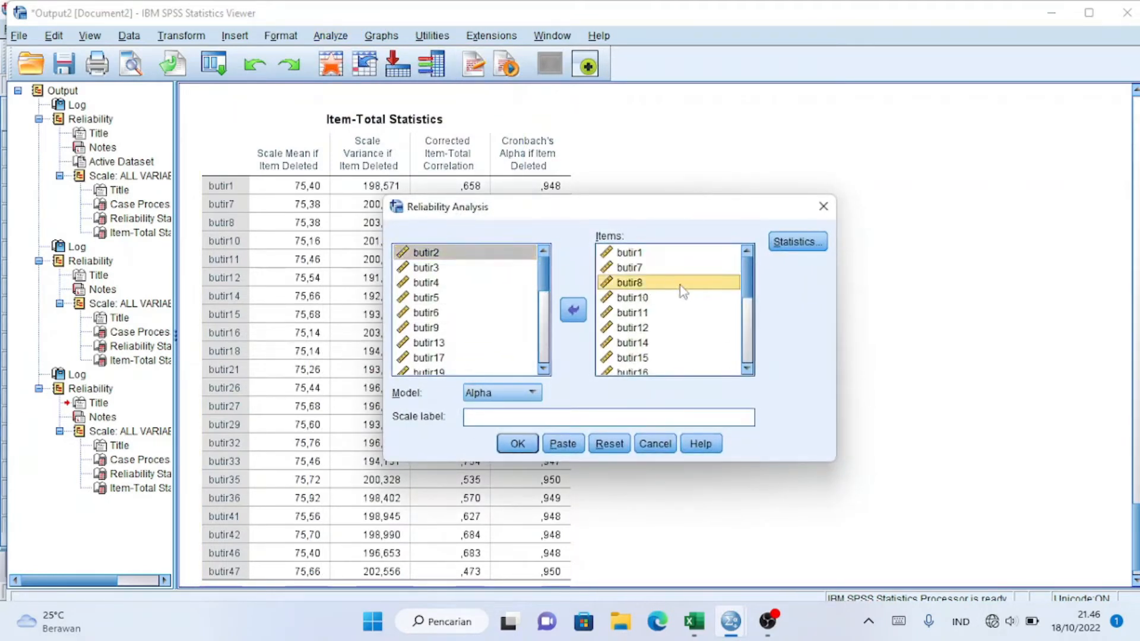
drag(749, 294, 751, 365)
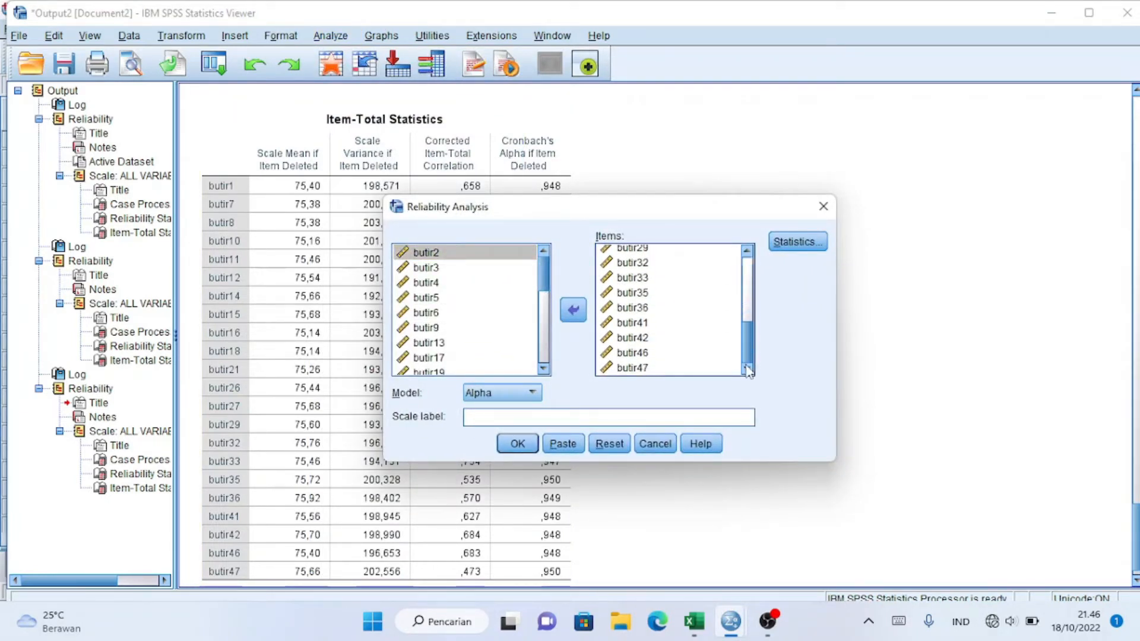
click(640, 368)
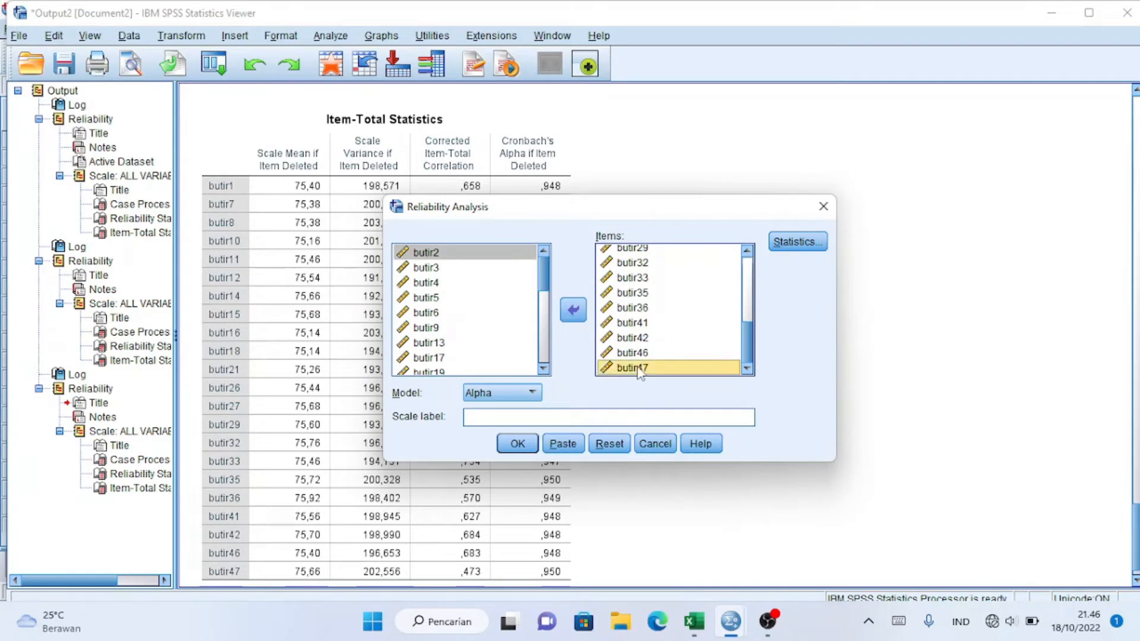
click(574, 313)
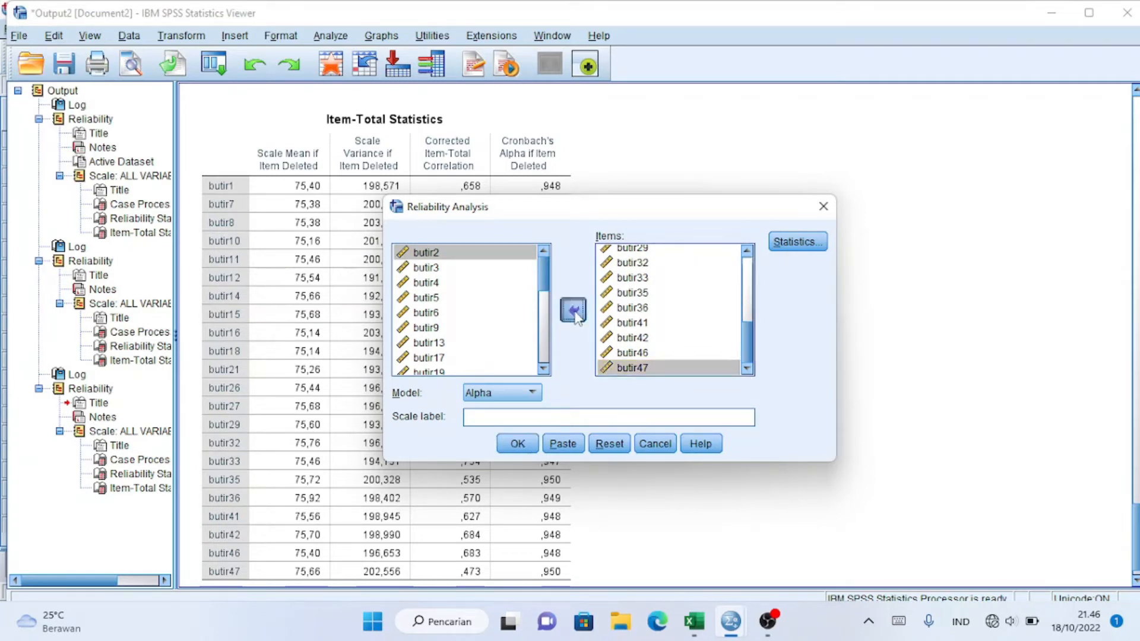
- Run the fourth reliability analysis on the remaining items, keeping Scale if item deleted as the only descriptive
click(788, 244)
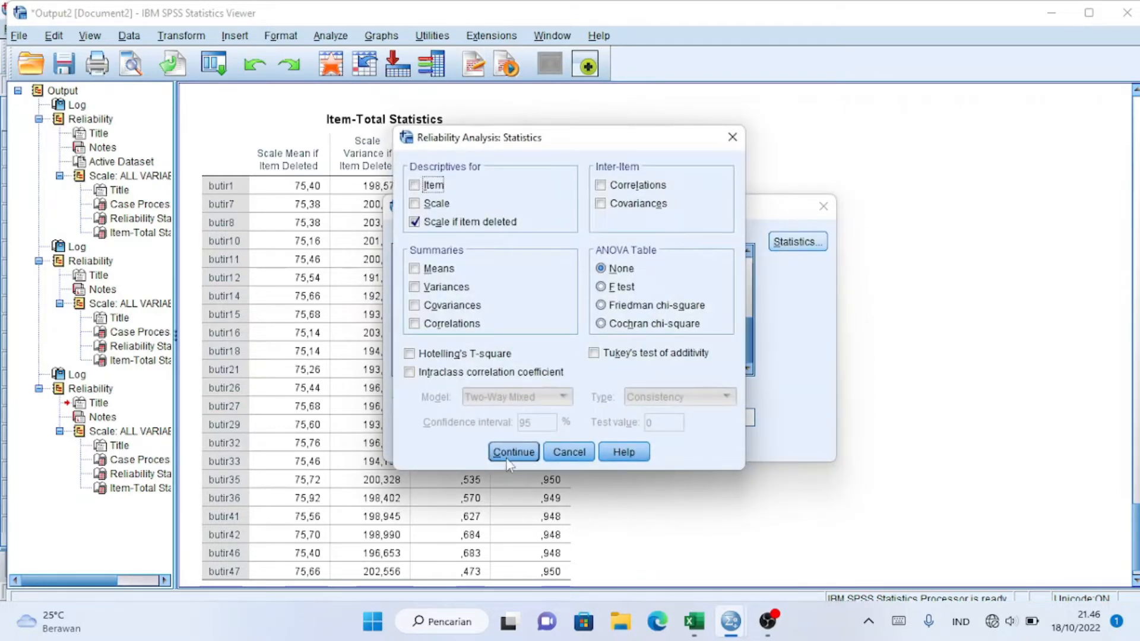
click(513, 457)
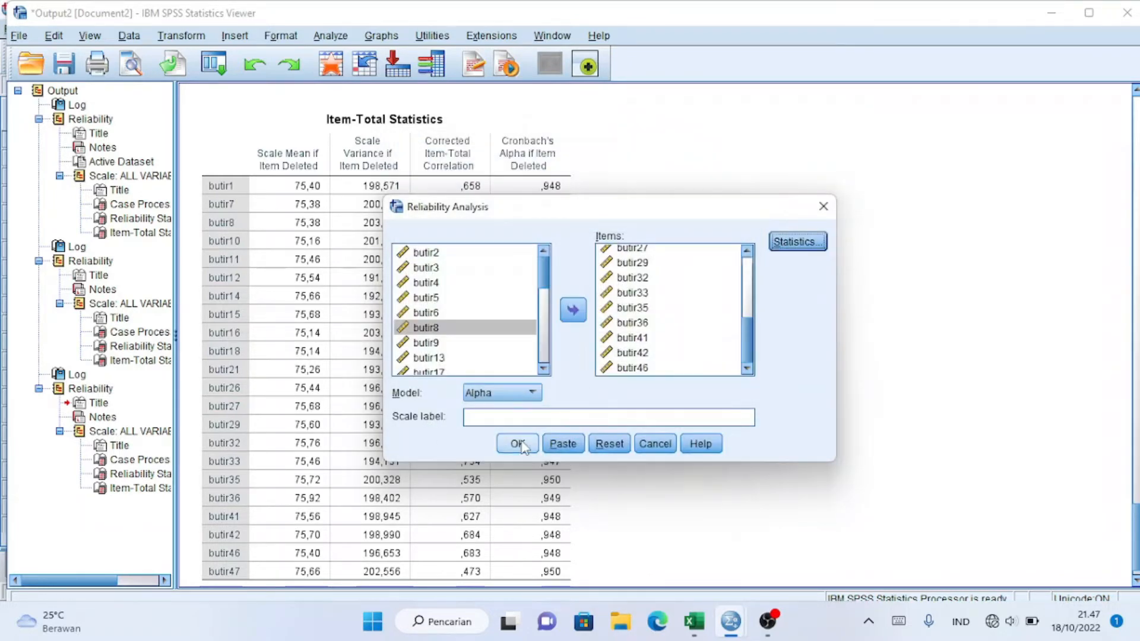
click(517, 444)
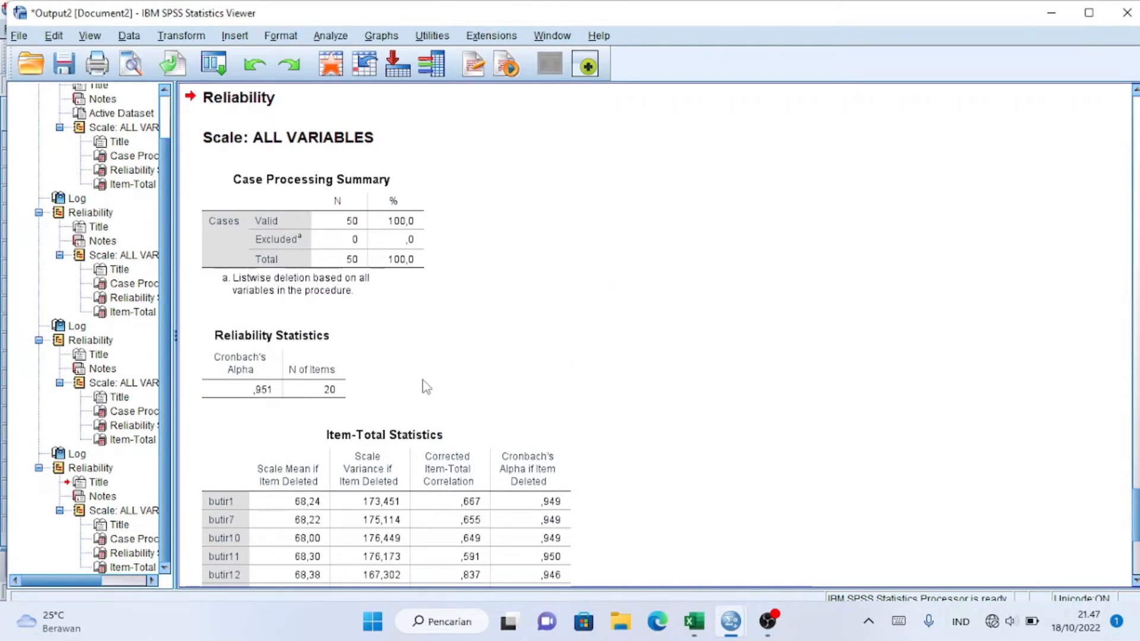
- Examine the new Reliability Statistics and the corrected item-total correlations from butir1 to butir46 in the Item-Total Statistics
click(330, 353)
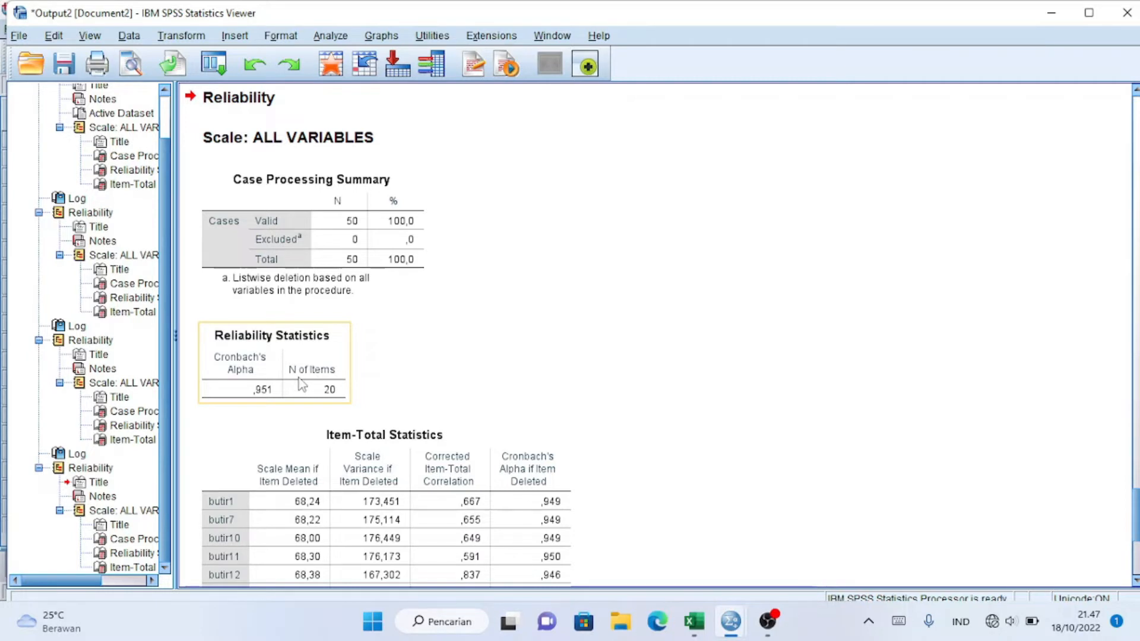
click(337, 409)
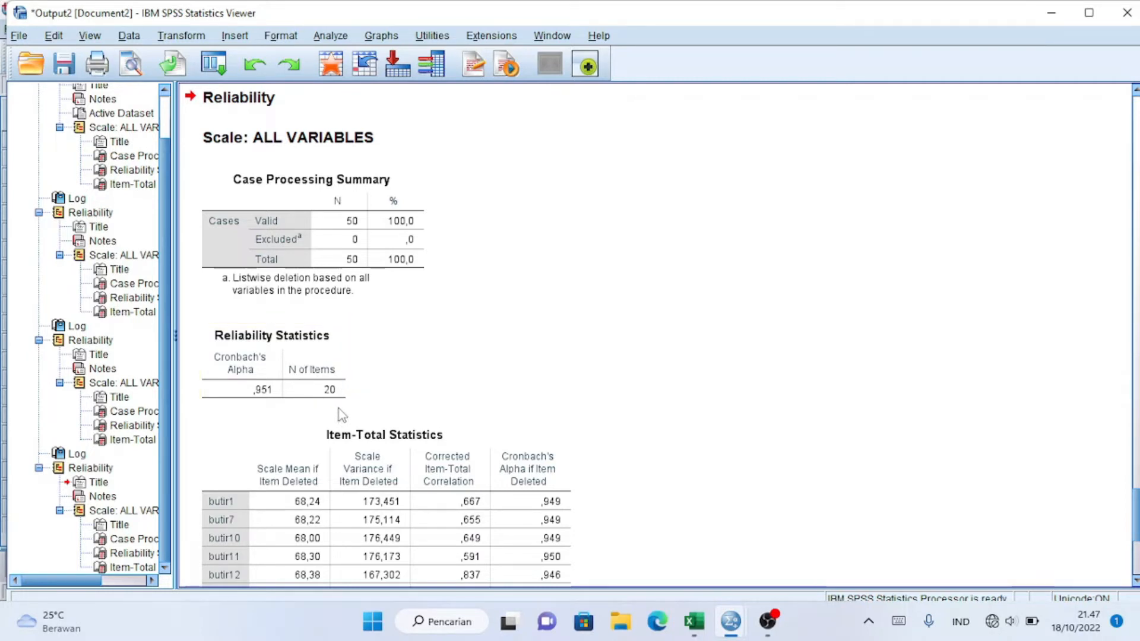
click(247, 402)
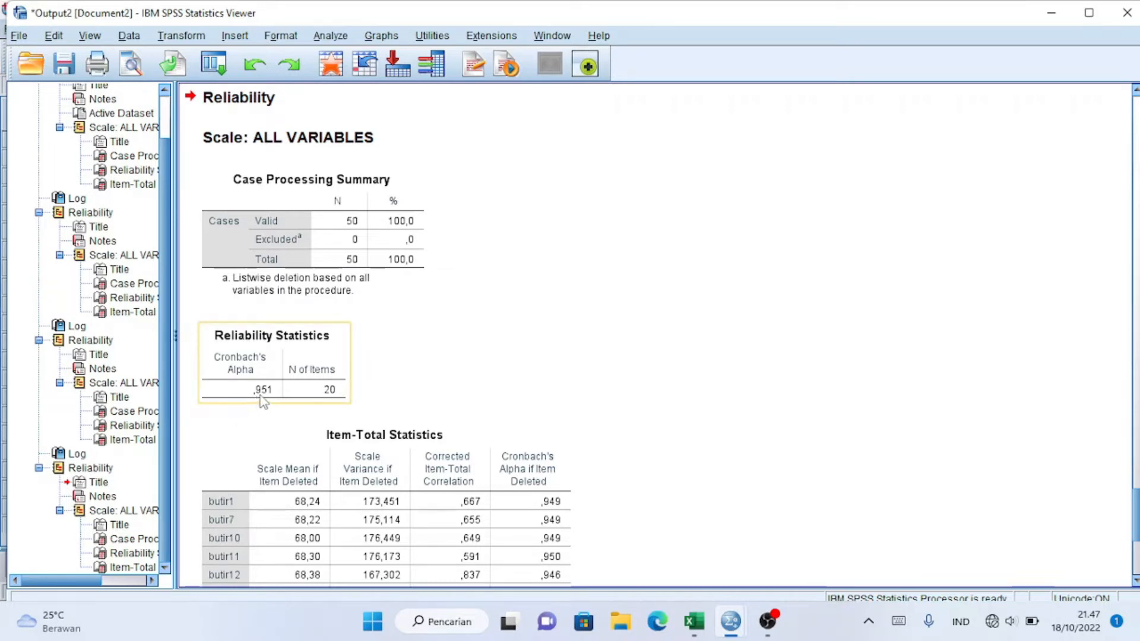
scroll(1134, 534, down, 3)
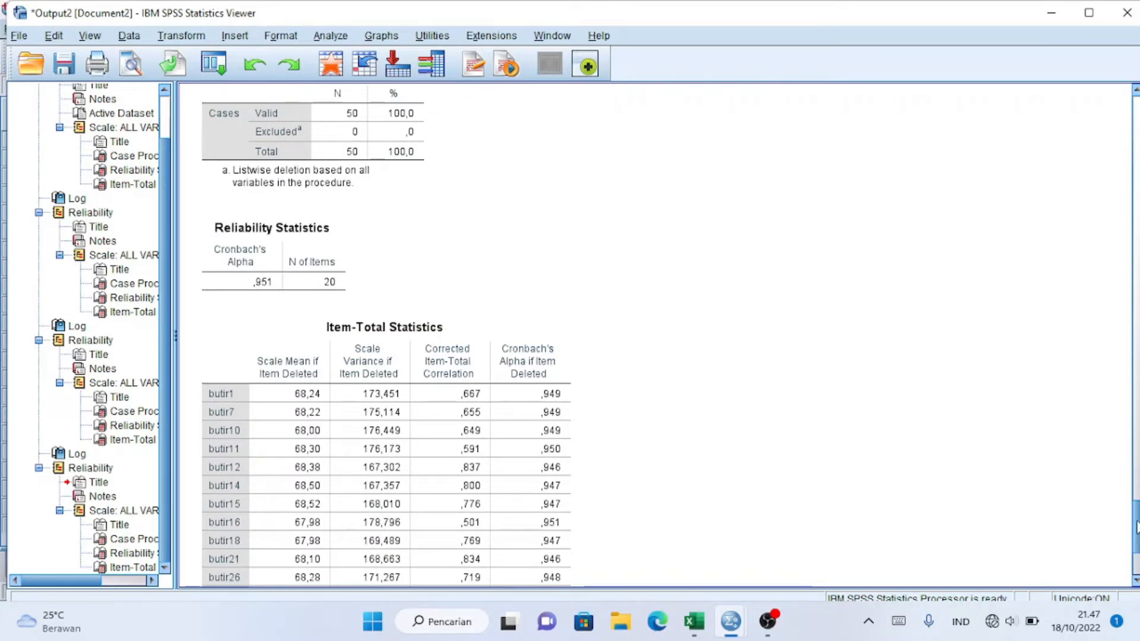
drag(1136, 526, 1136, 549)
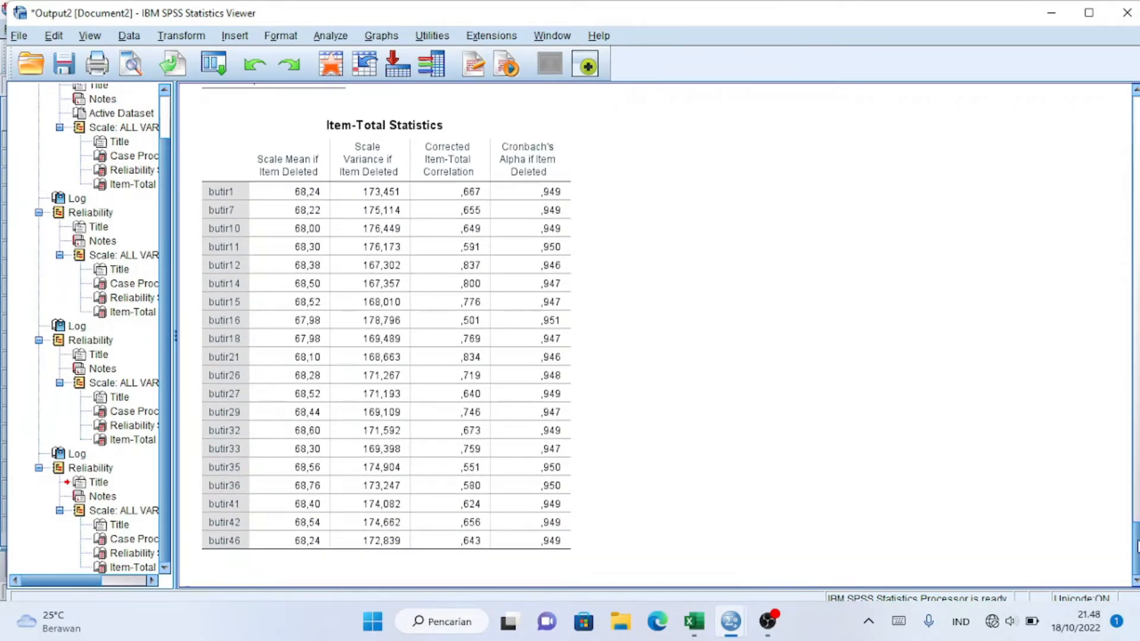
click(469, 265)
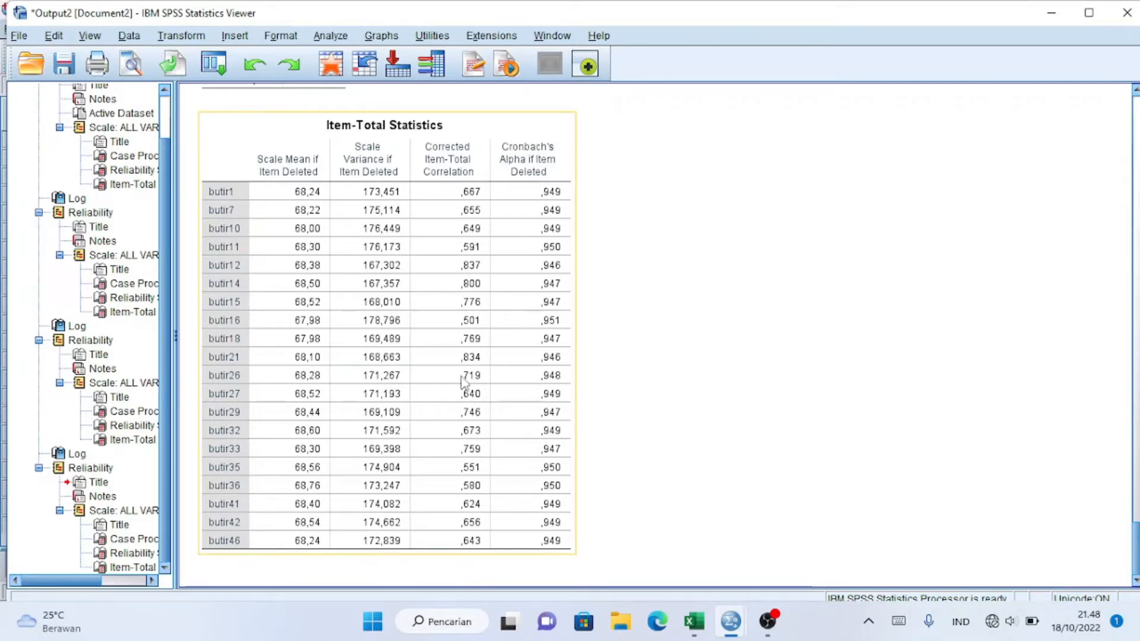
click(586, 444)
click(452, 193)
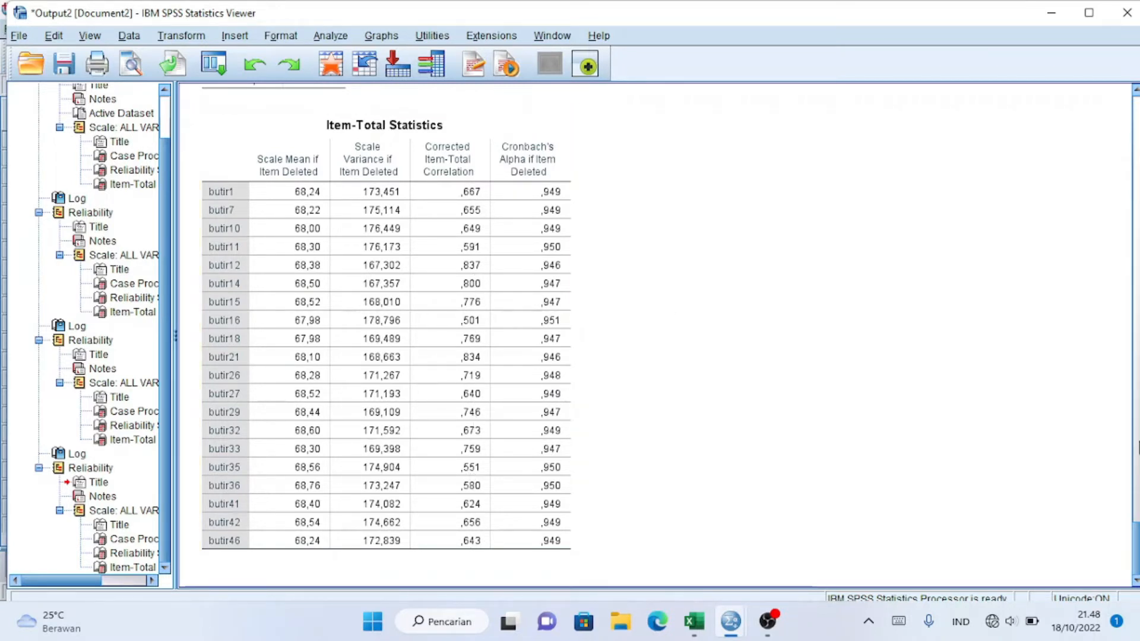
scroll(492, 292, up, 3)
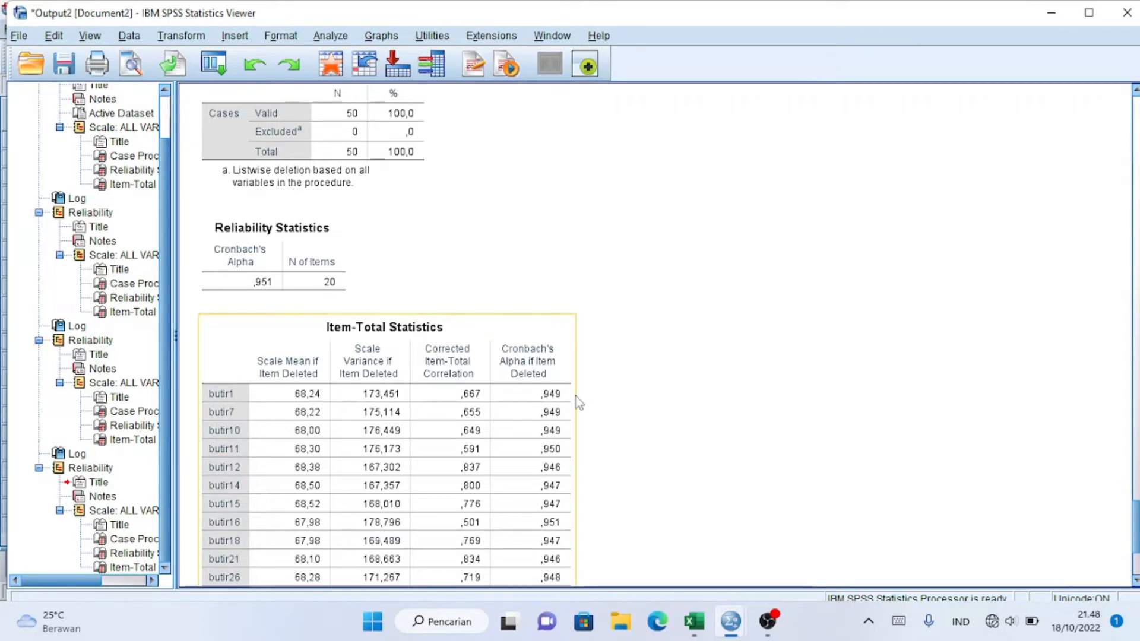
scroll(1035, 502, down, 3)
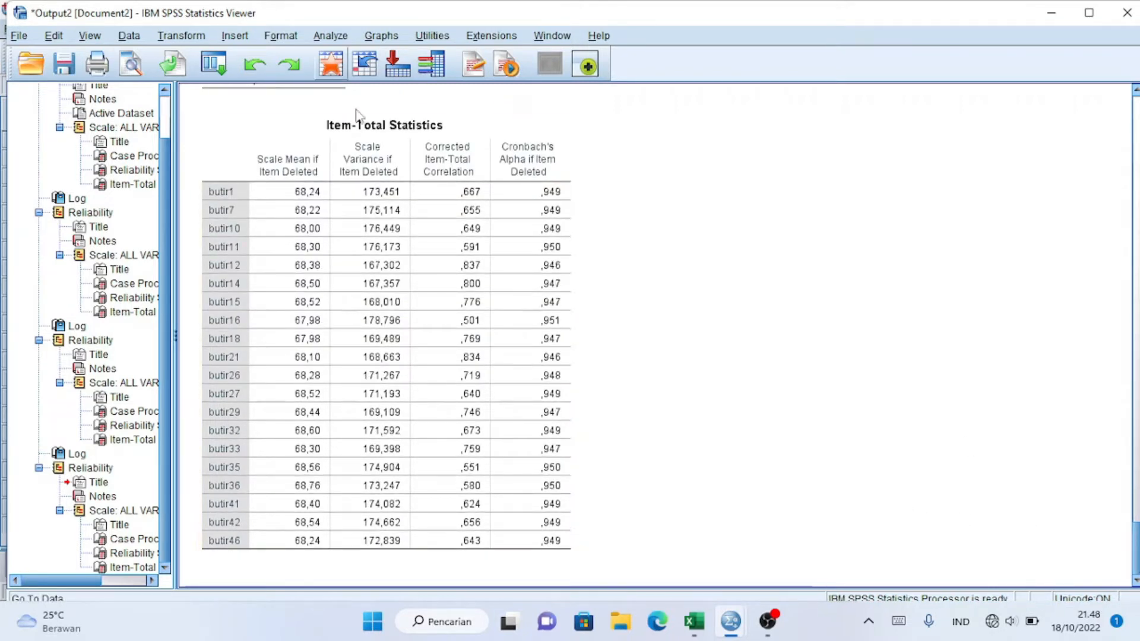
- Open the Factor Analysis setup and select butir1, butir7 and butir10 in the source variable list
click(330, 37)
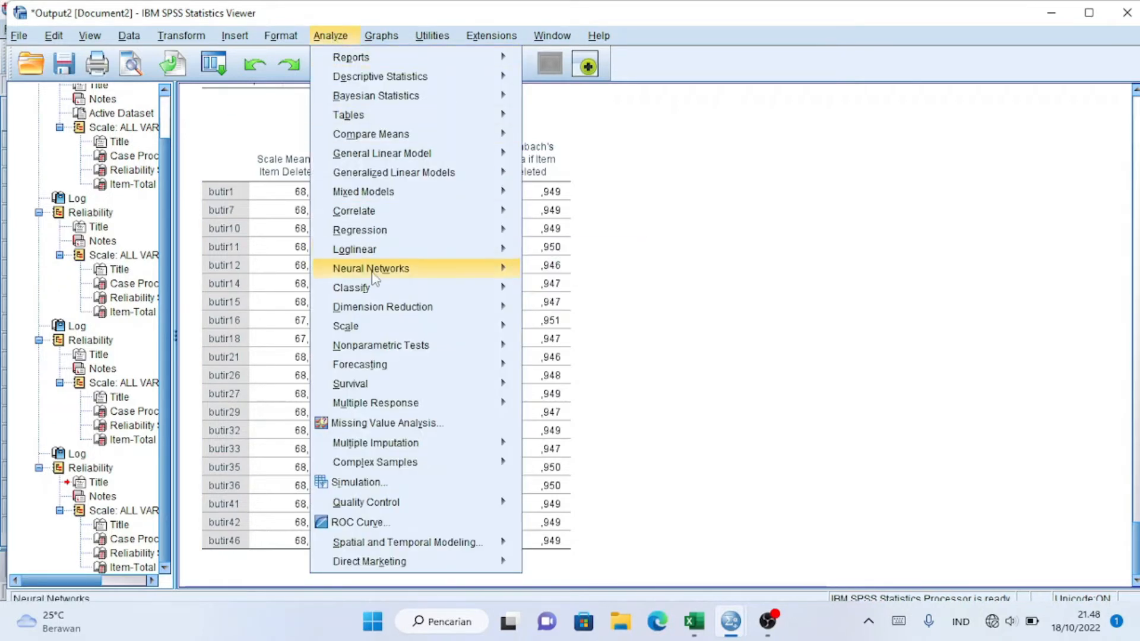
mouse_move(385, 318)
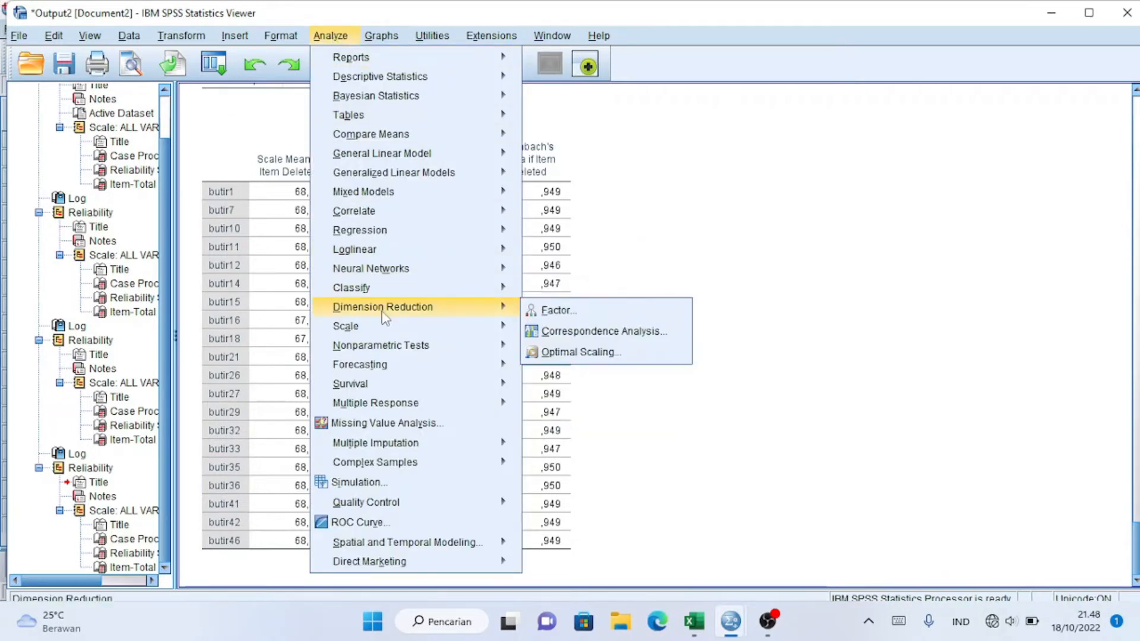
click(540, 311)
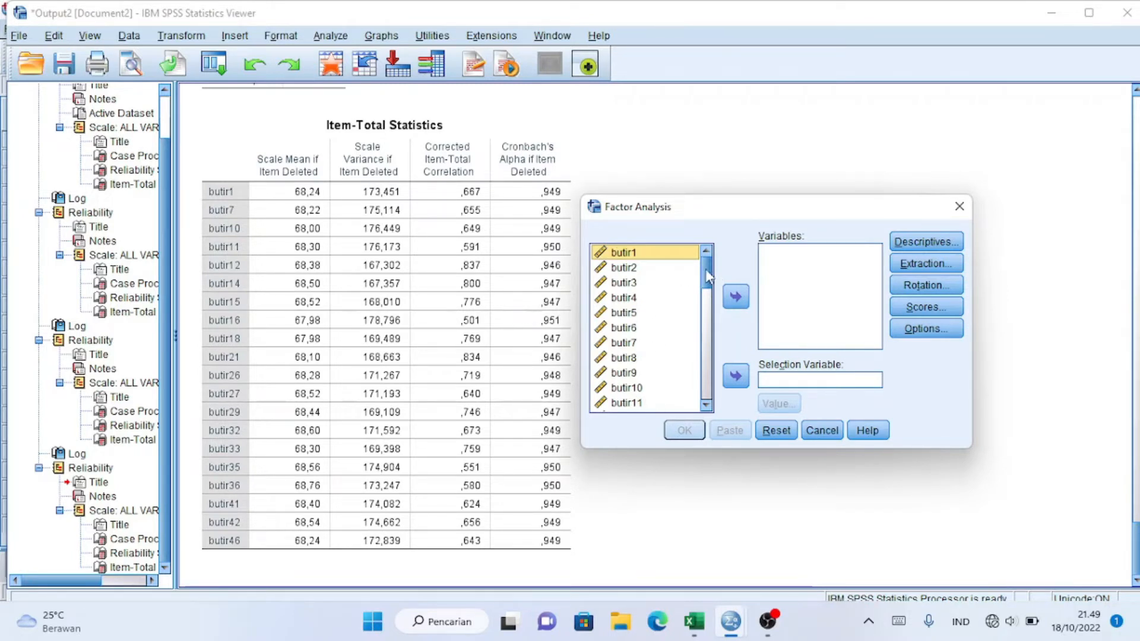
mouse_move(705, 269)
mouse_down()
mouse_move(705, 383)
mouse_move(700, 269)
mouse_up()
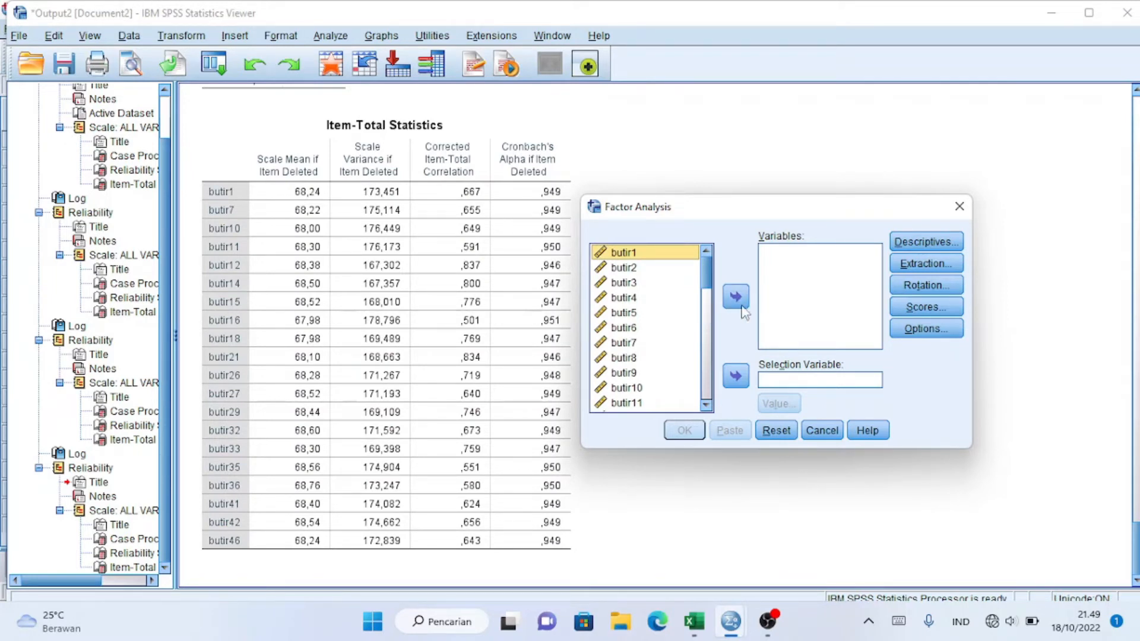
click(657, 284)
ctrl+click(626, 344)
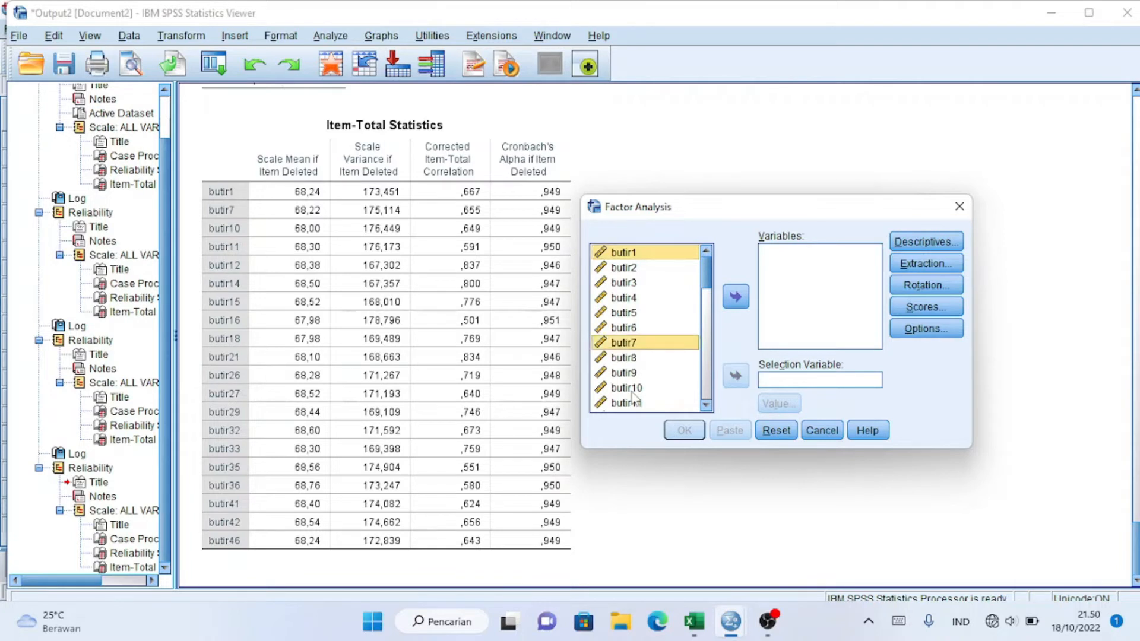
ctrl+click(627, 387)
- Add butir11, butir12, butir14, butir15, butir16 and butir18 to the factor analysis variable selection
scroll(632, 392, down, 3)
ctrl+click(632, 261)
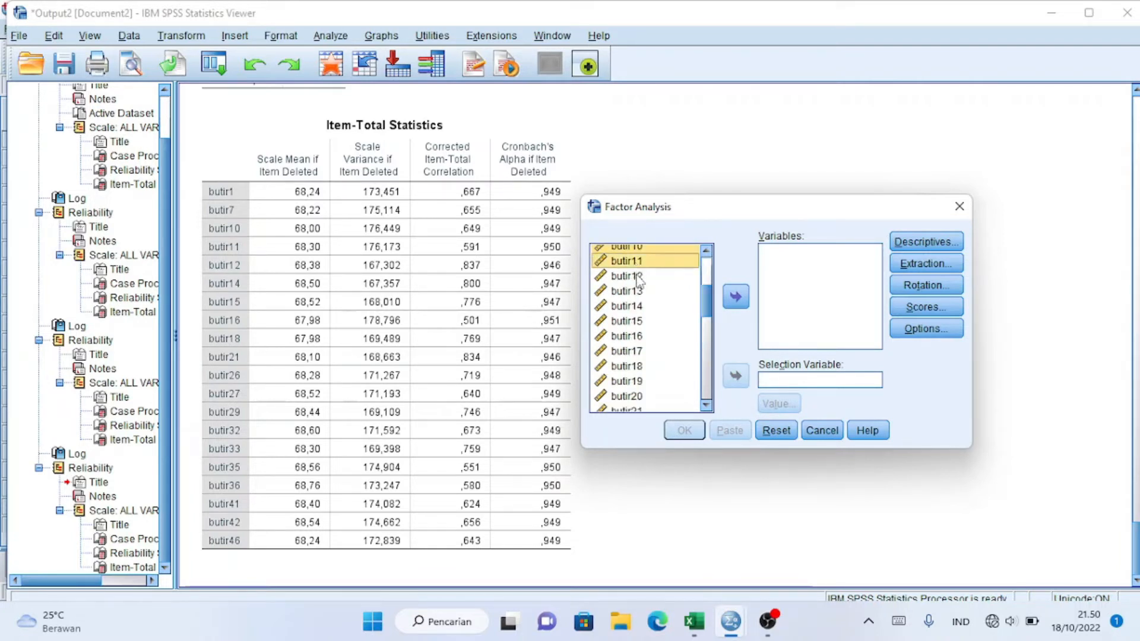
ctrl+click(637, 277)
ctrl+click(639, 306)
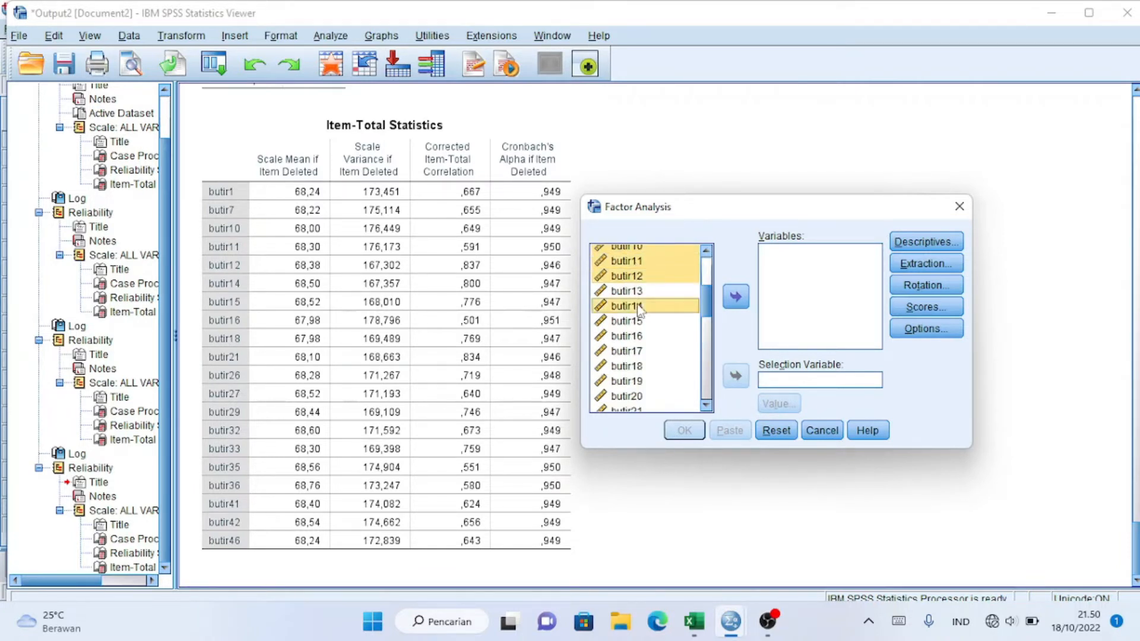
ctrl+click(638, 323)
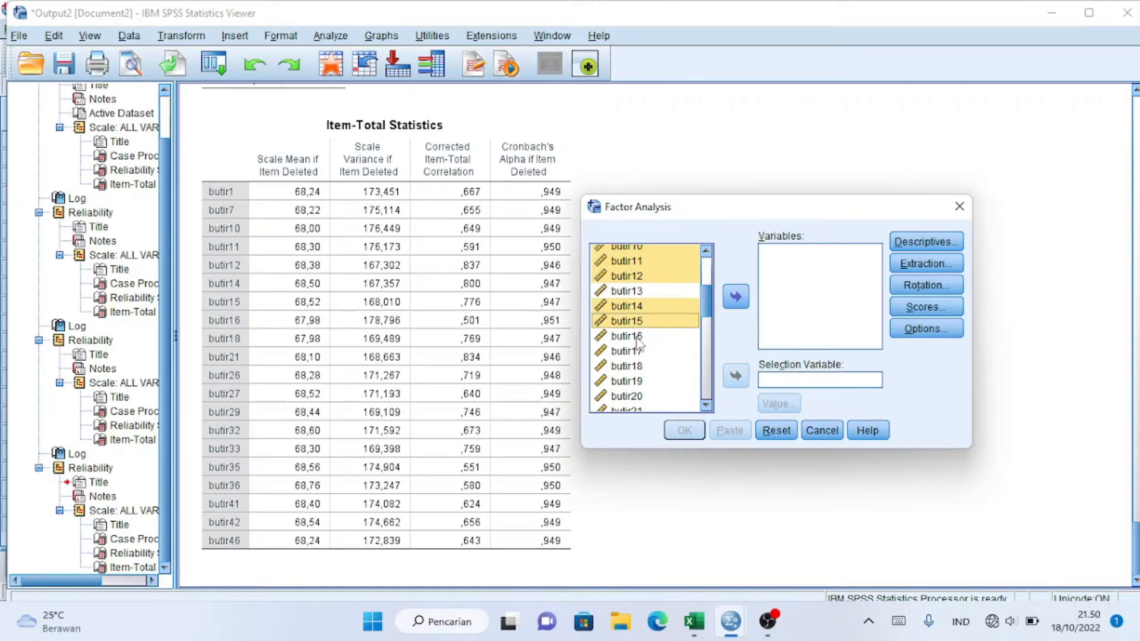
ctrl+click(638, 337)
ctrl+click(640, 367)
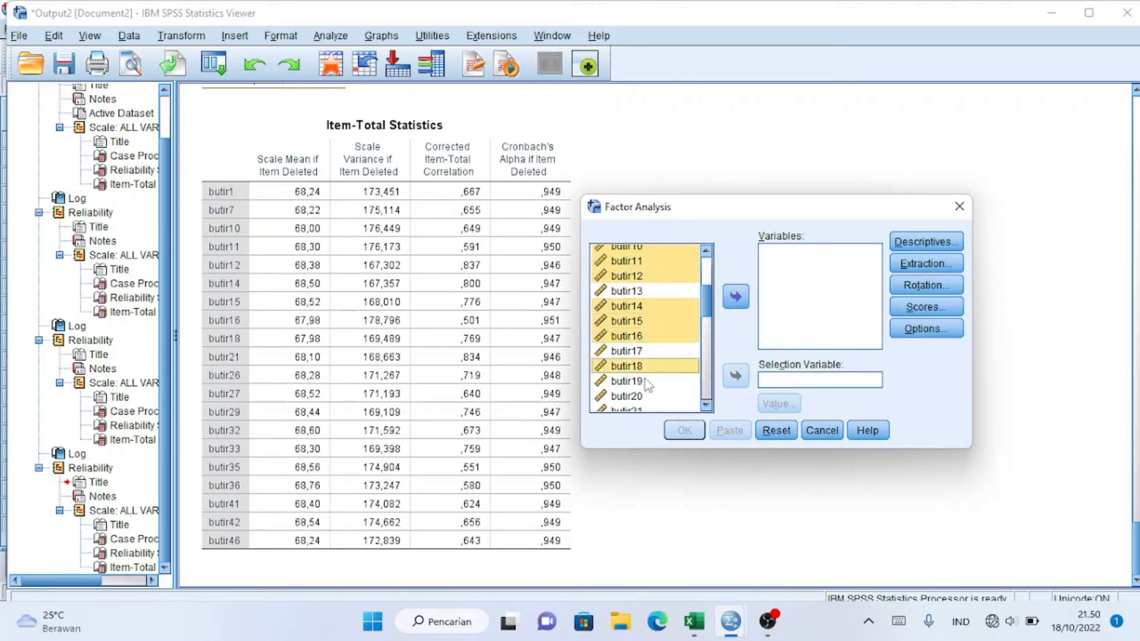
- Extend the factor analysis variable selection with butir21, butir26, butir27, butir29, butir32, butir33, butir35 and butir36
scroll(646, 386, down, 2)
ctrl+click(638, 316)
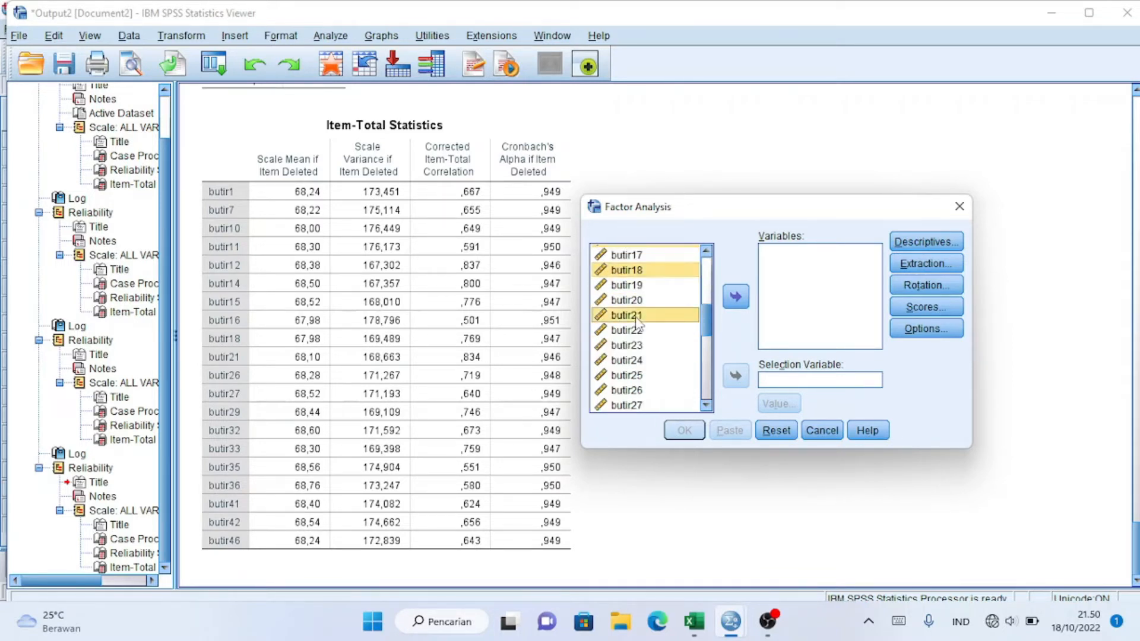
ctrl+click(634, 390)
ctrl+click(635, 406)
scroll(634, 292, down, 3)
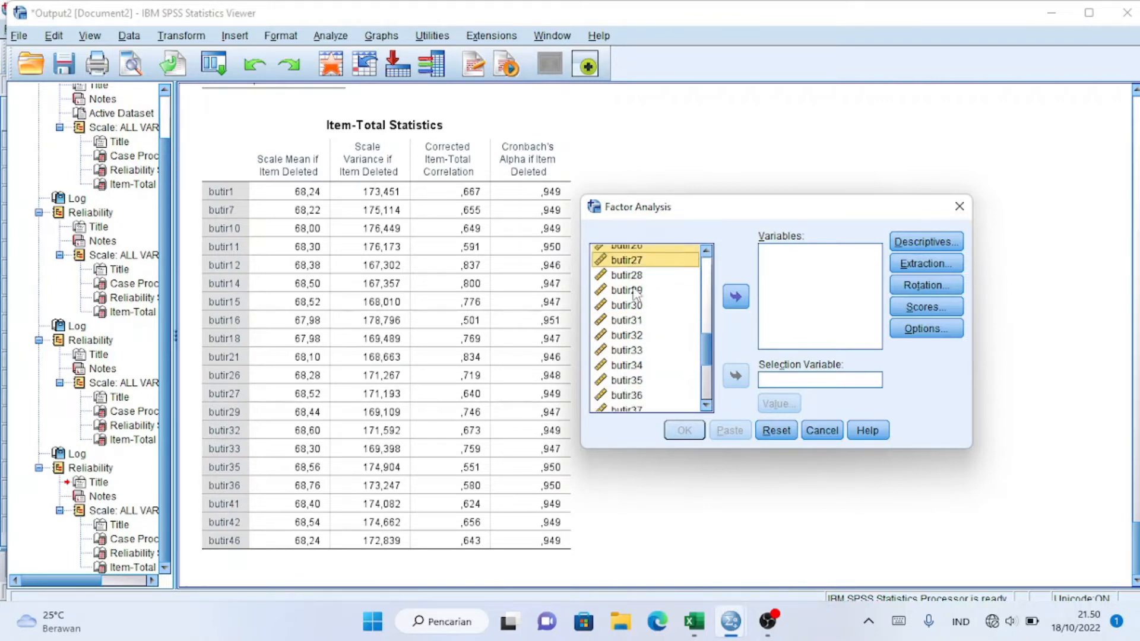
ctrl+click(635, 291)
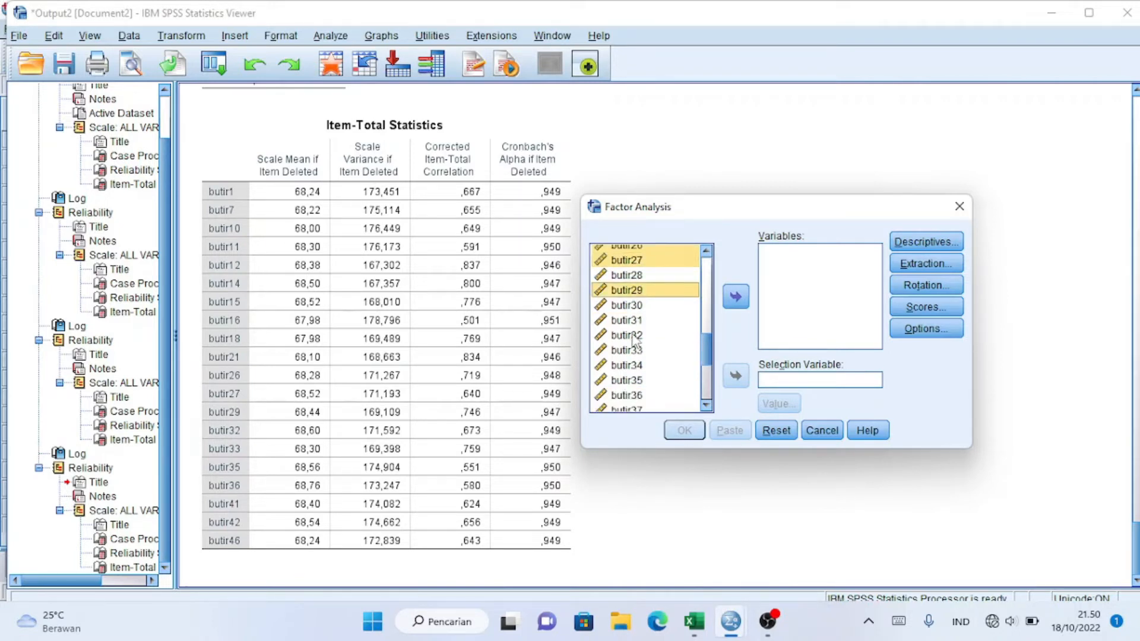
ctrl+click(634, 335)
ctrl+click(638, 351)
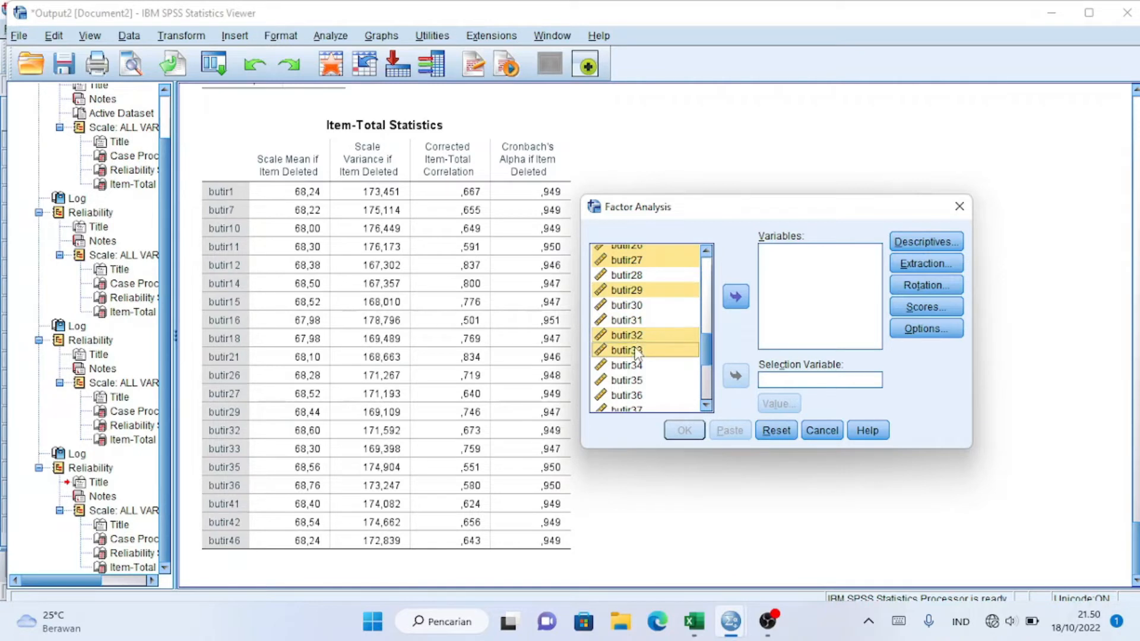
ctrl+click(633, 381)
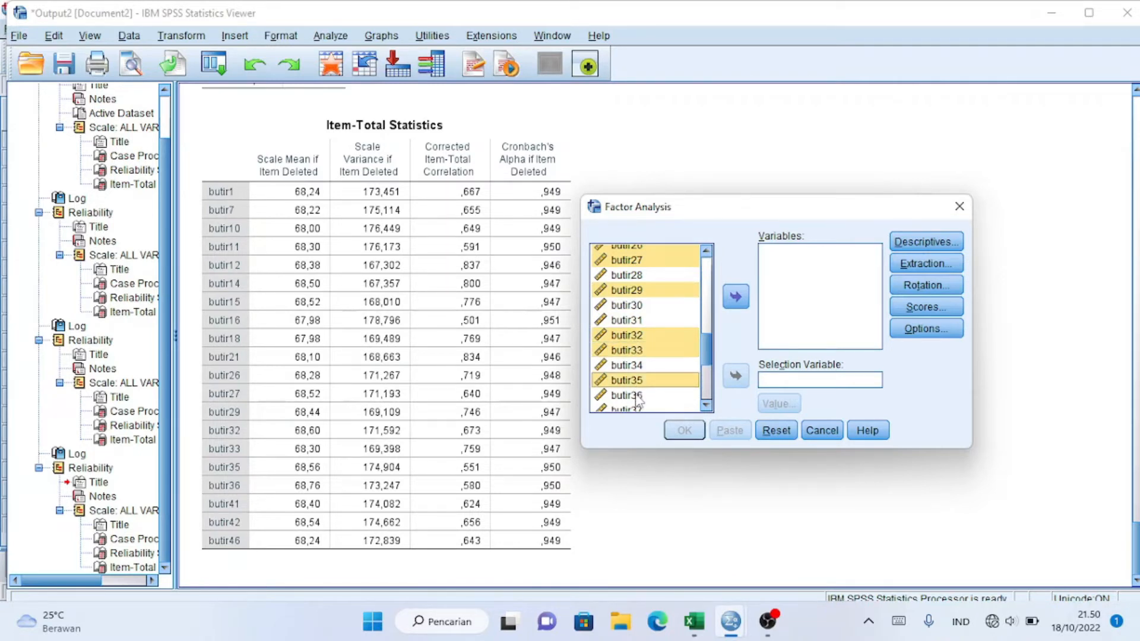
ctrl+click(635, 396)
- Add butir41, butir42 and butir46 to the selection and move all selected items into the analysis variables
scroll(702, 379, down, 3)
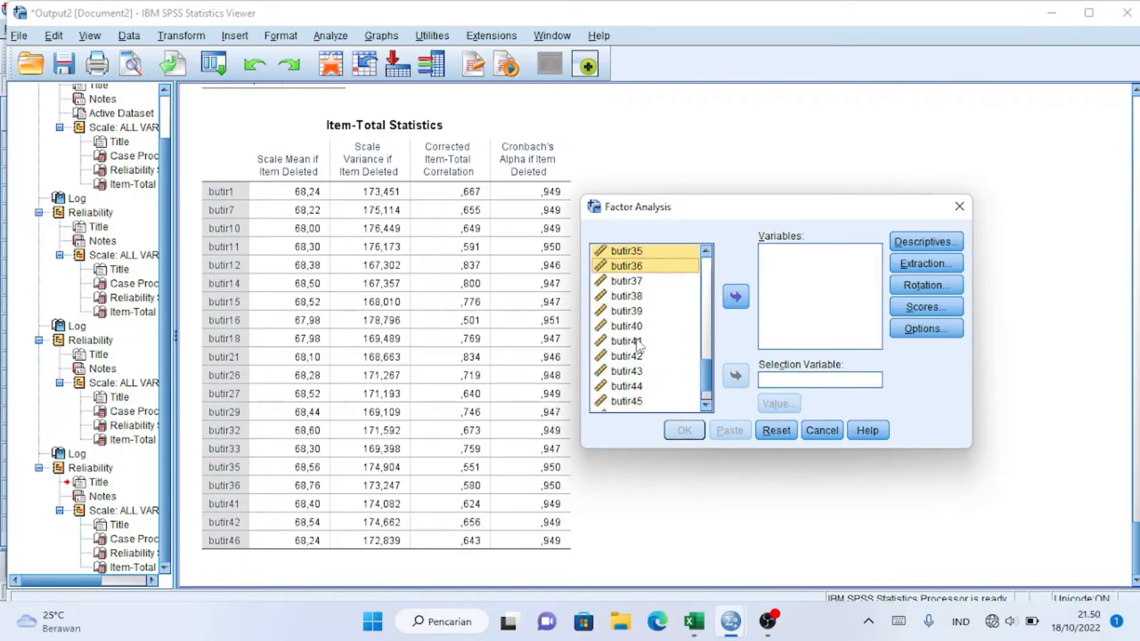
ctrl+click(637, 341)
ctrl+click(640, 356)
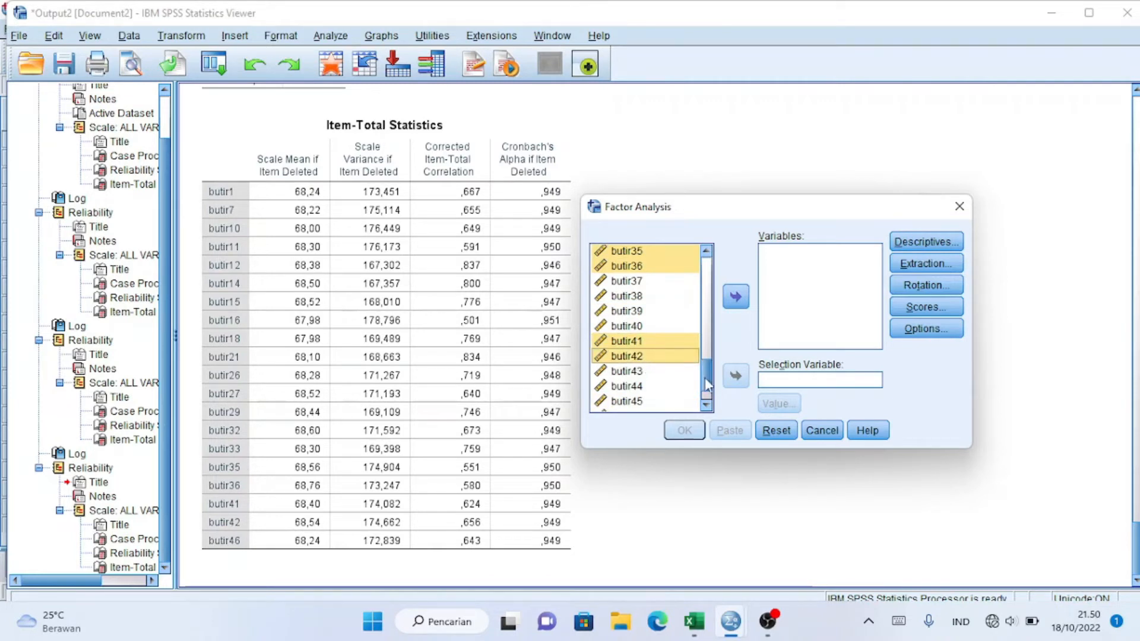
scroll(706, 397, down, 1)
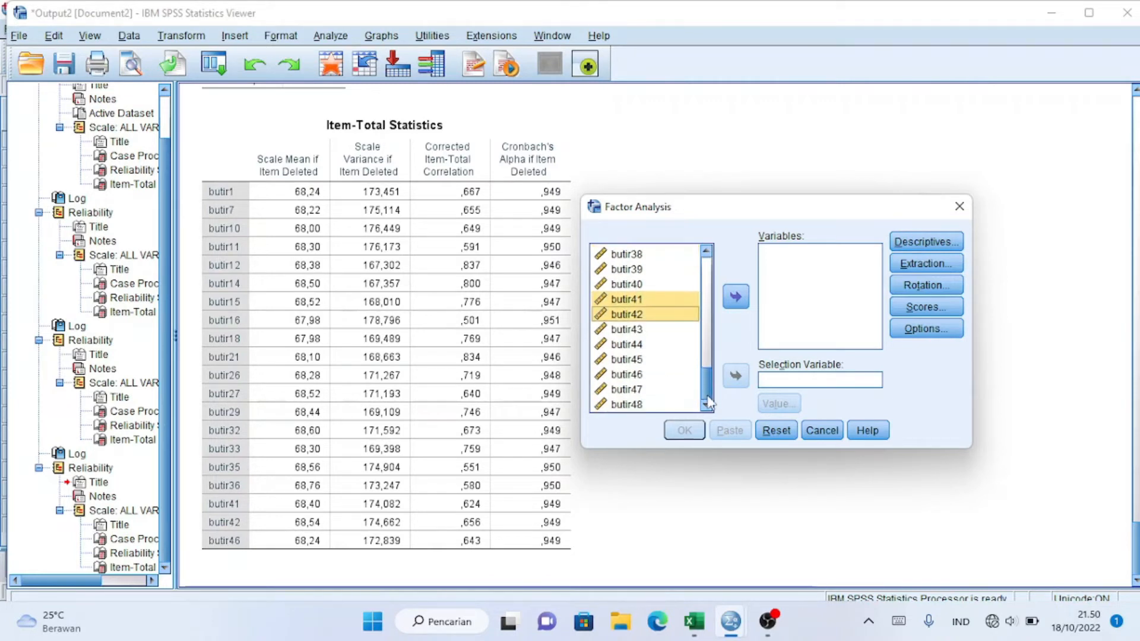
ctrl+click(636, 374)
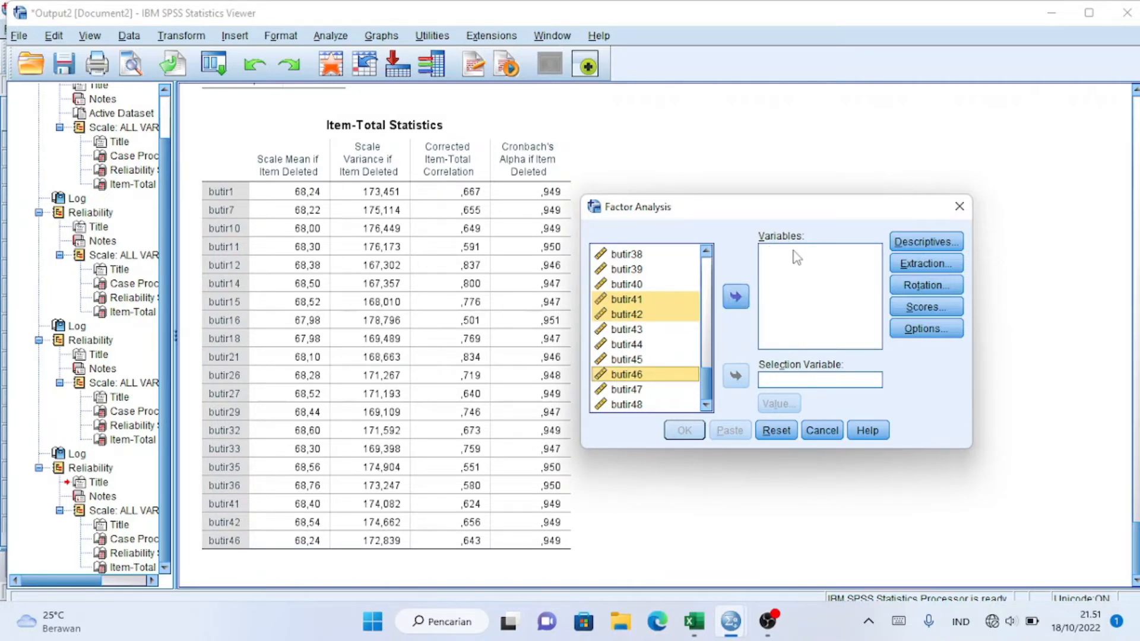
click(736, 297)
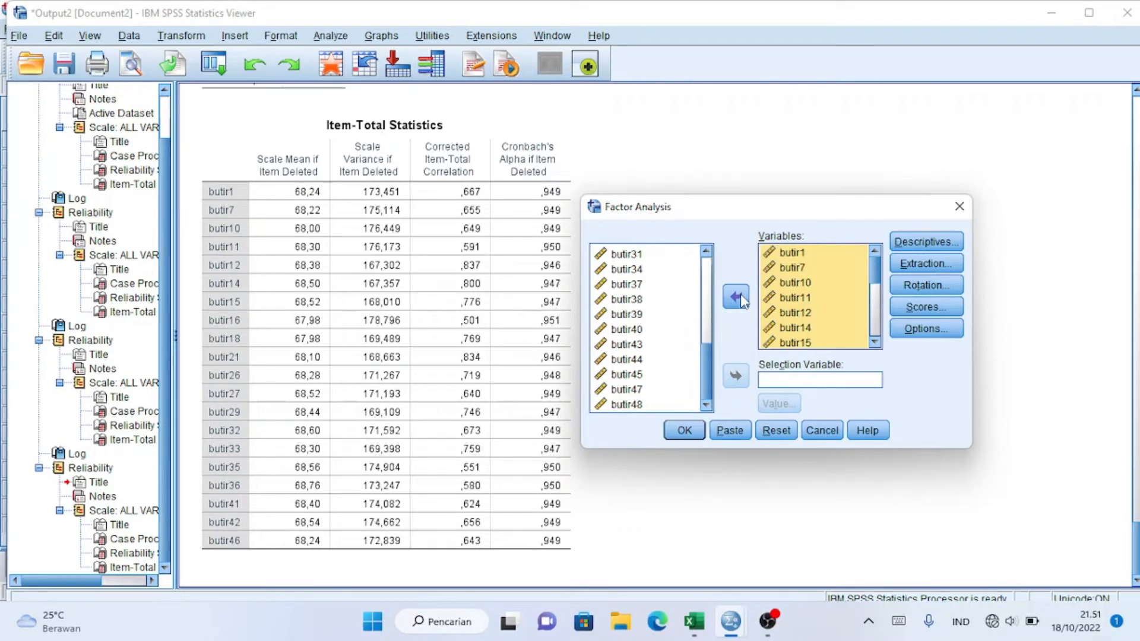
- In the factor analysis descriptives, enable Anti-image and KMO and Bartlett's test of sphericity, keeping Initial solution
click(908, 243)
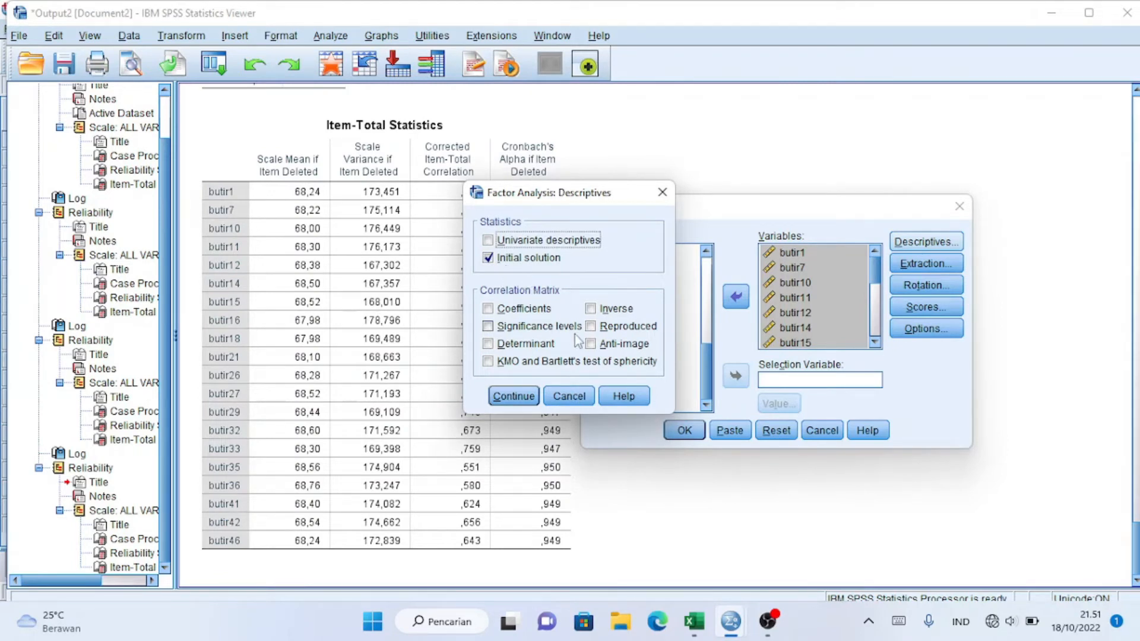
click(590, 344)
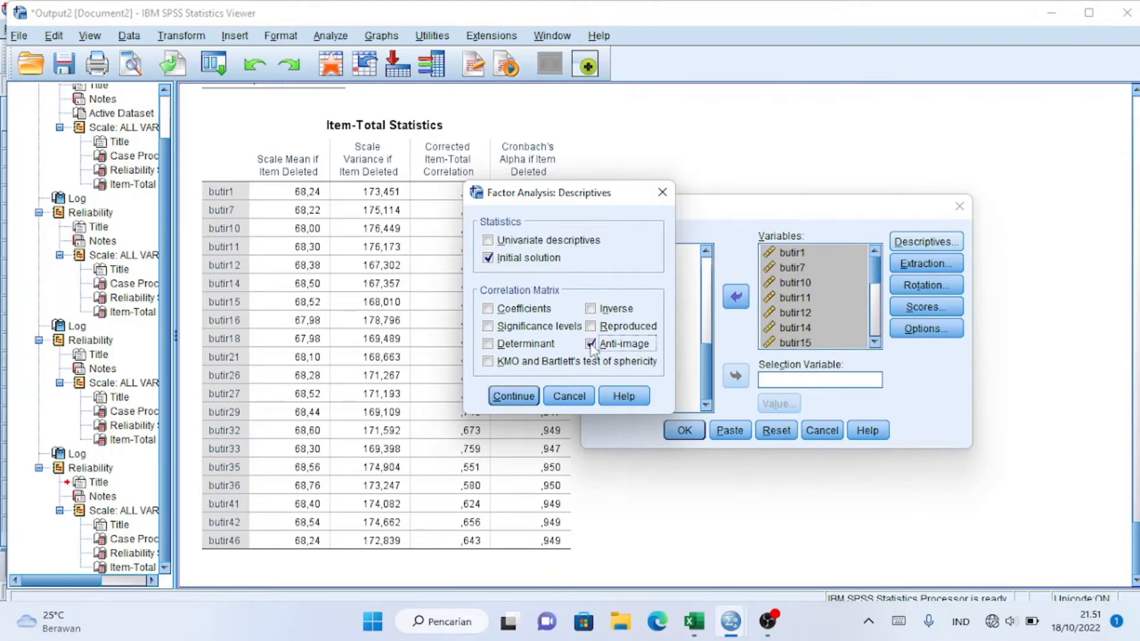
click(488, 362)
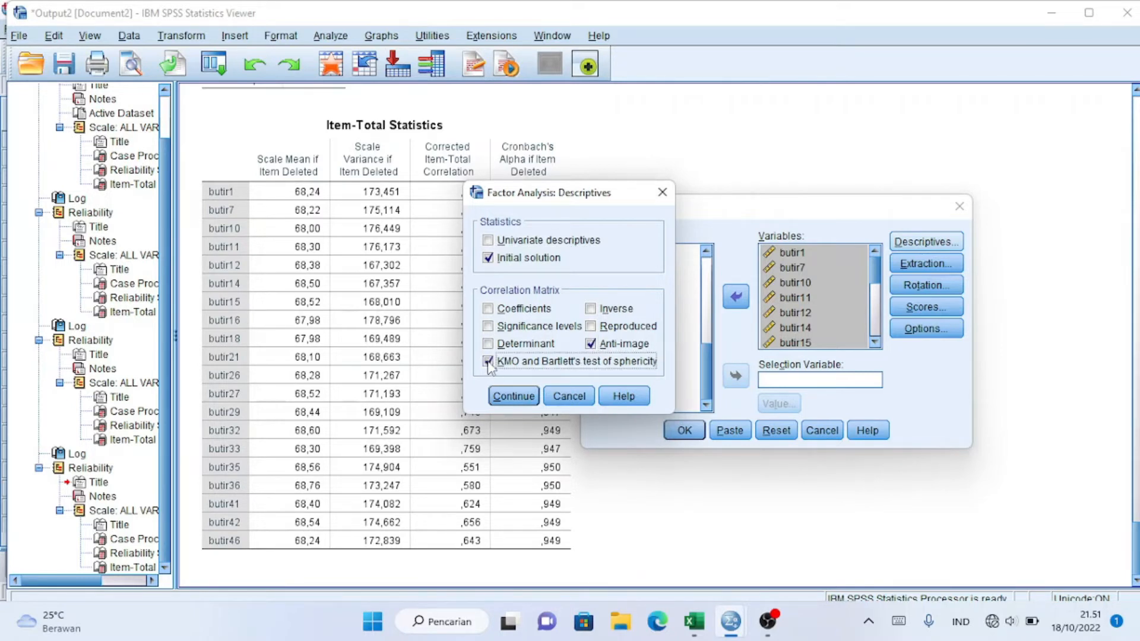
click(507, 396)
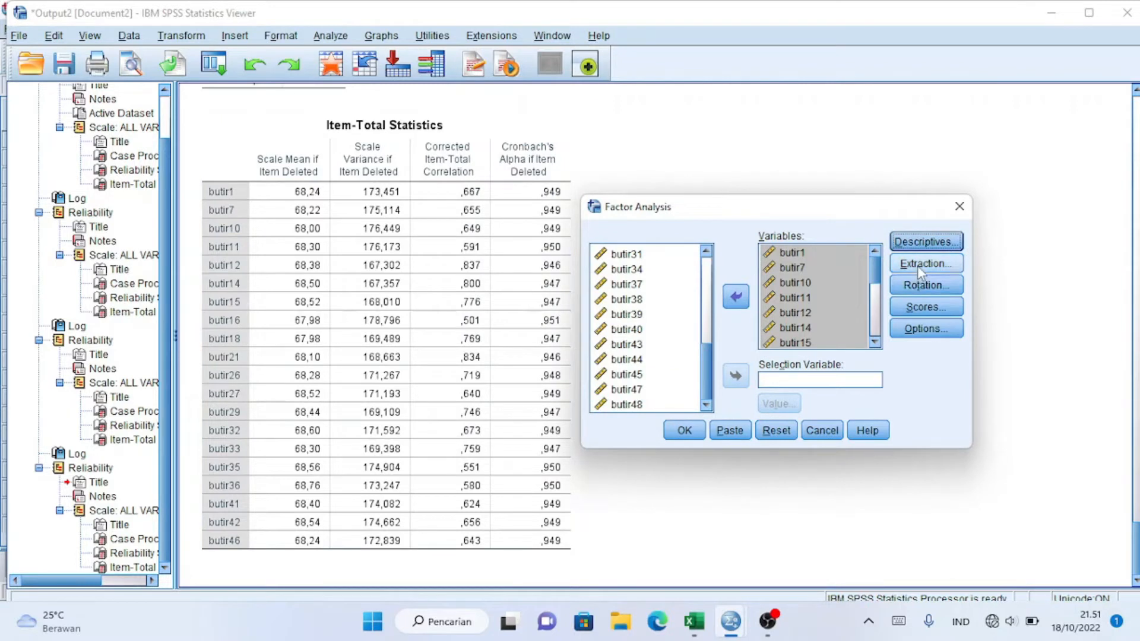
- Add a scree plot to the extraction output, keeping principal components on the correlation matrix with eigenvalues greater than 1
click(919, 265)
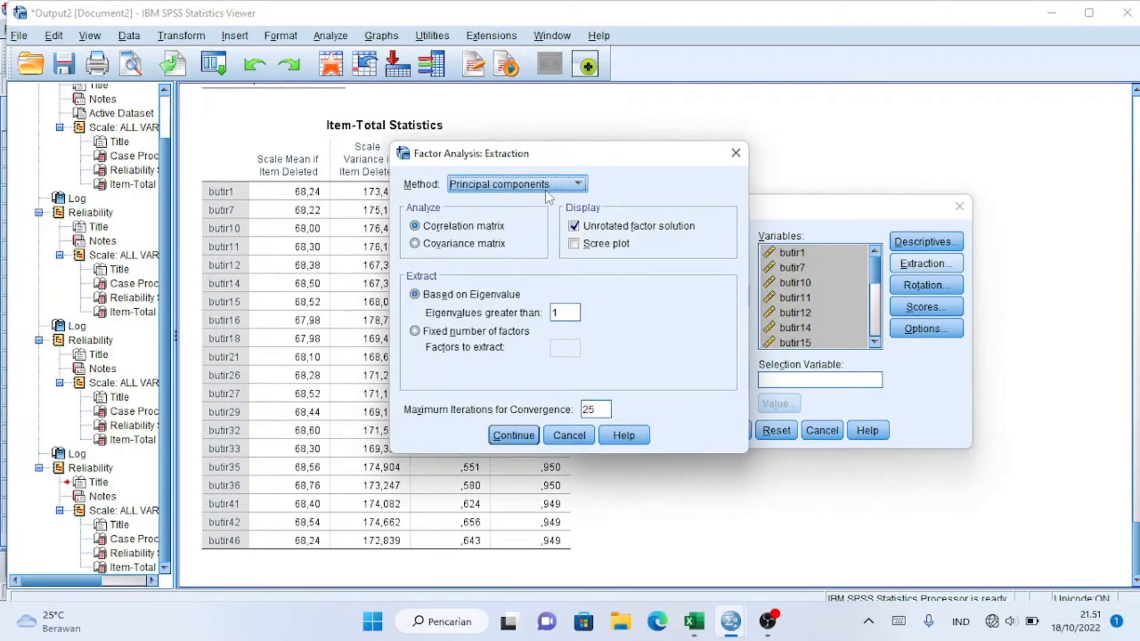
click(574, 244)
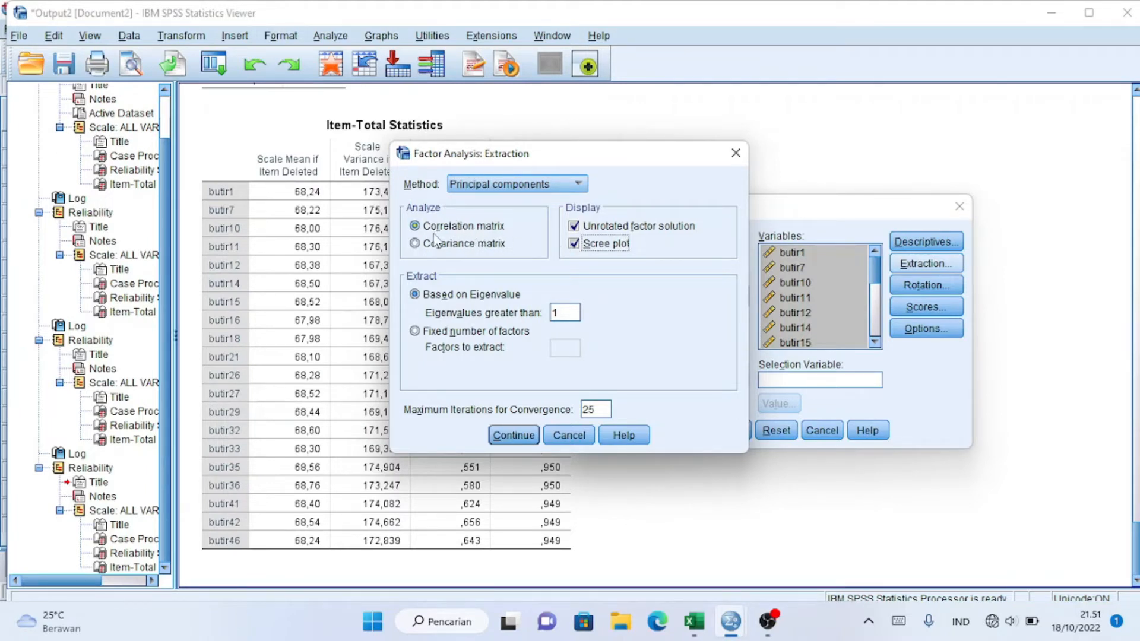
click(521, 438)
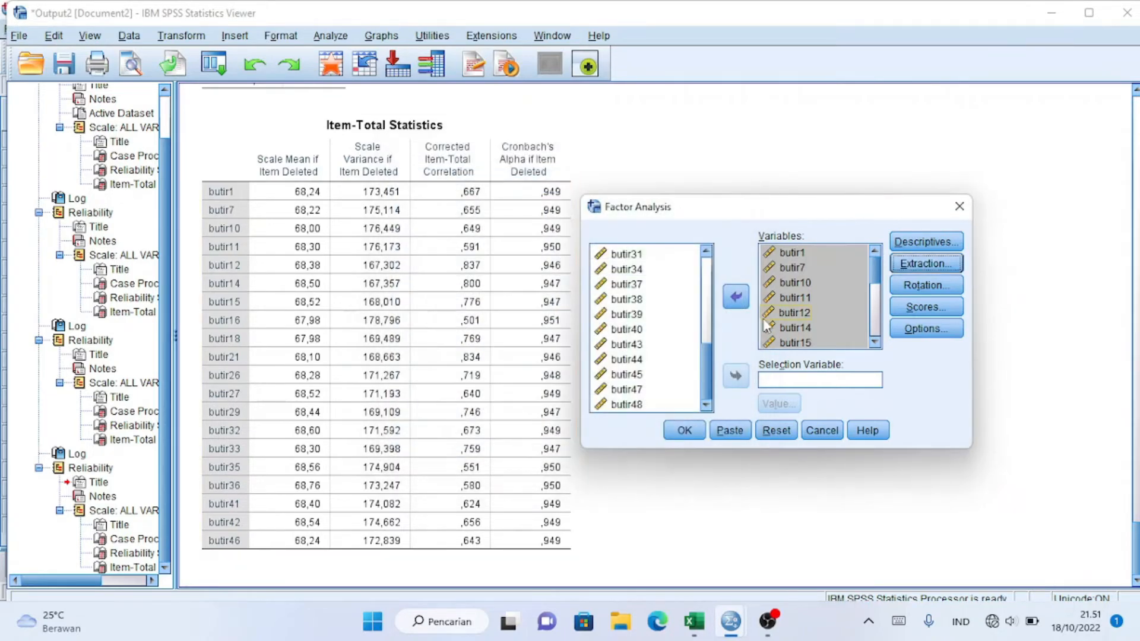
- Set the rotation method to Varimax with the rotated solution displayed, and run the factor analysis
click(918, 286)
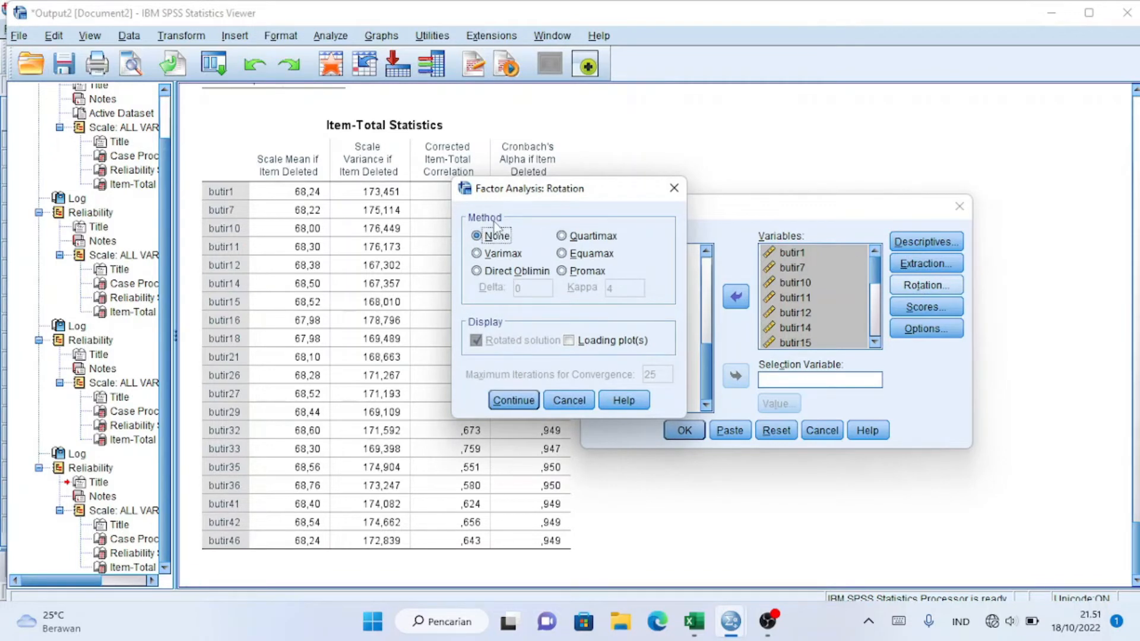
click(476, 253)
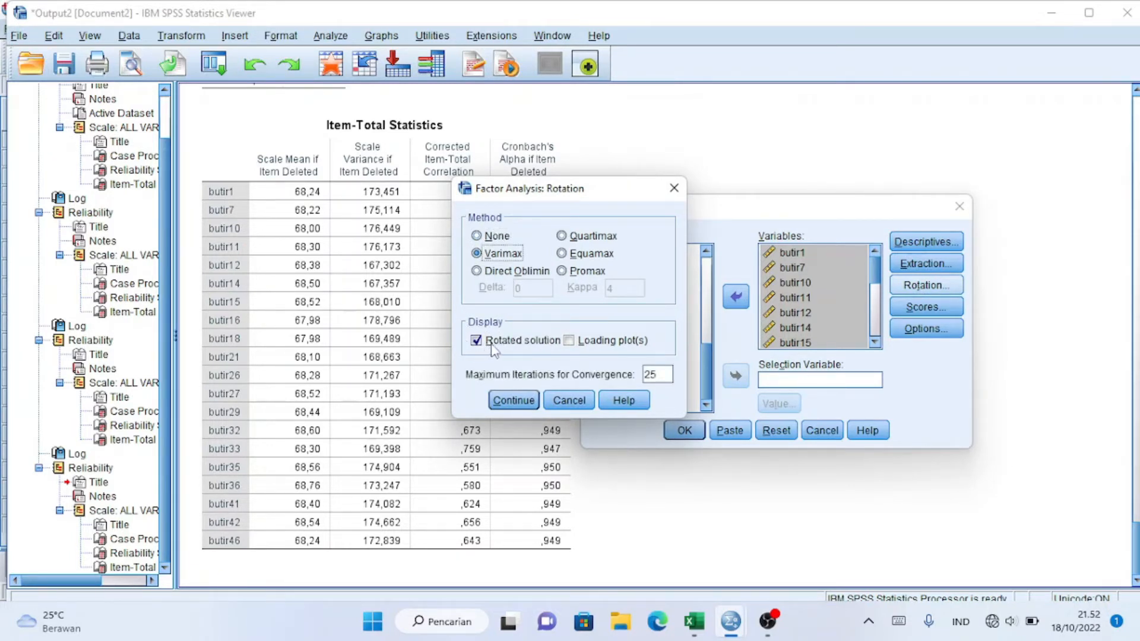
click(511, 400)
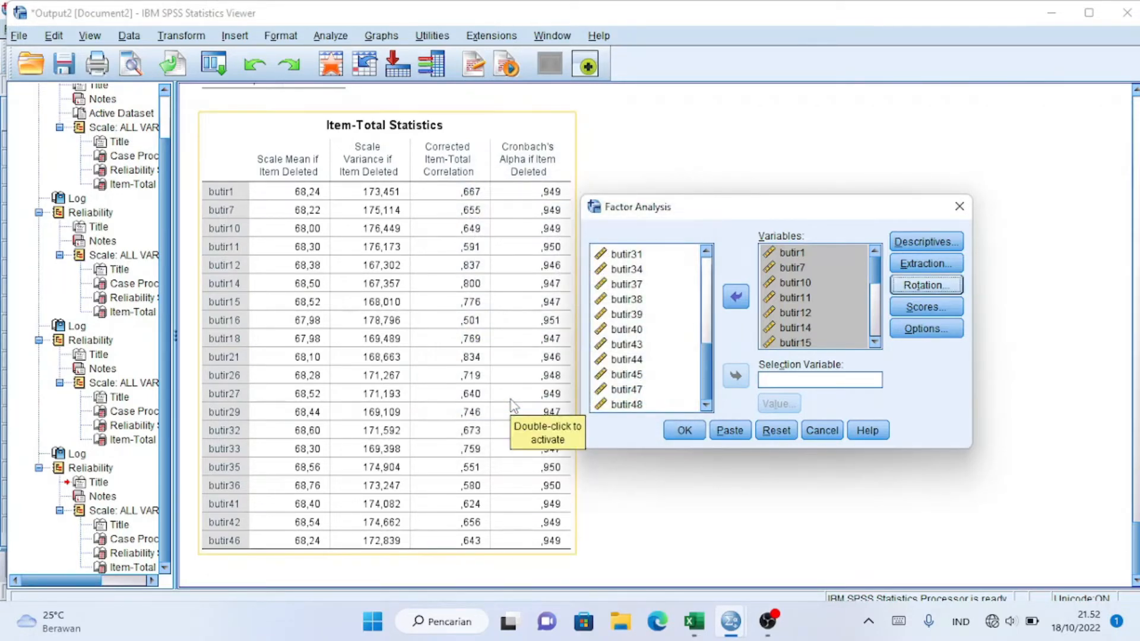
click(683, 432)
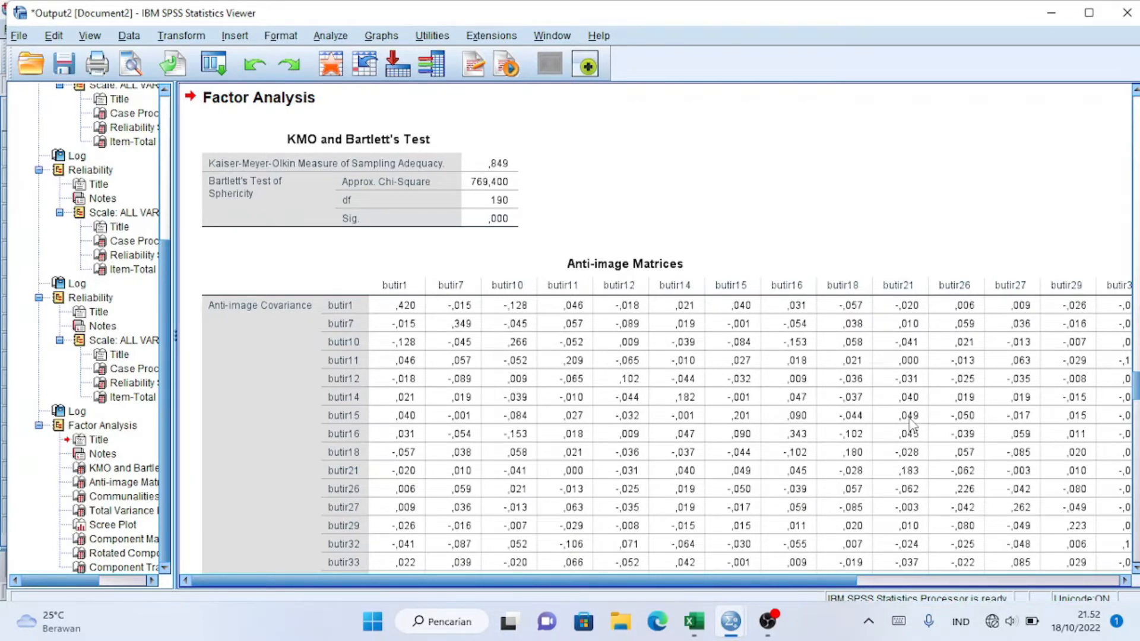
- Examine the factor analysis output from KMO and Bartlett's Test through the Anti-image Matrices and Communalities to the Rotated Component Matrix
click(911, 422)
click(424, 178)
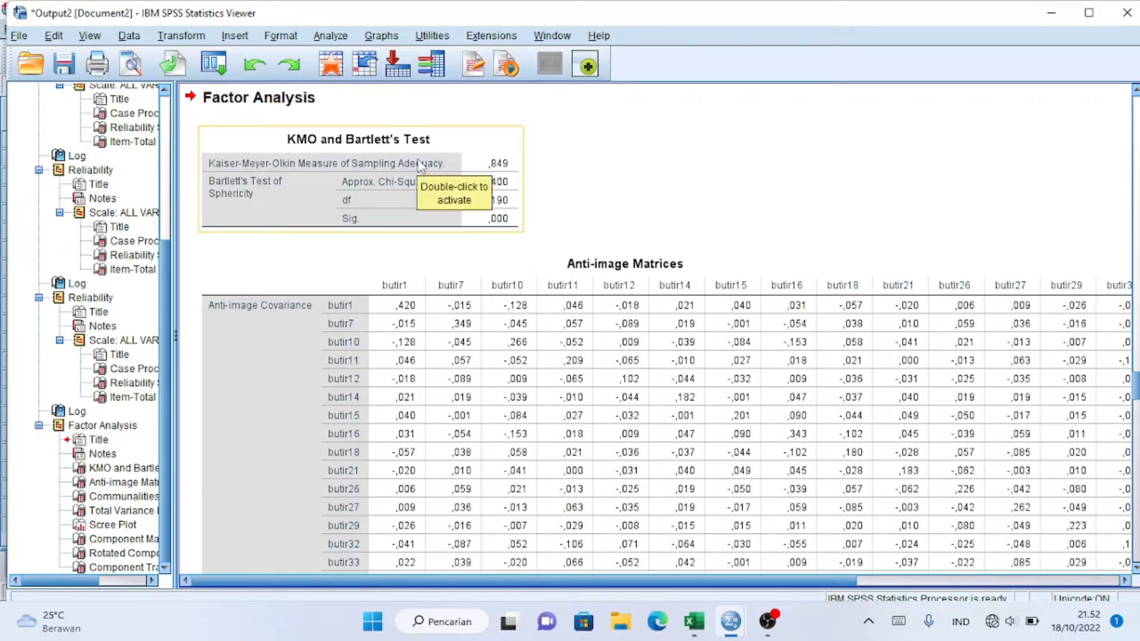
click(550, 253)
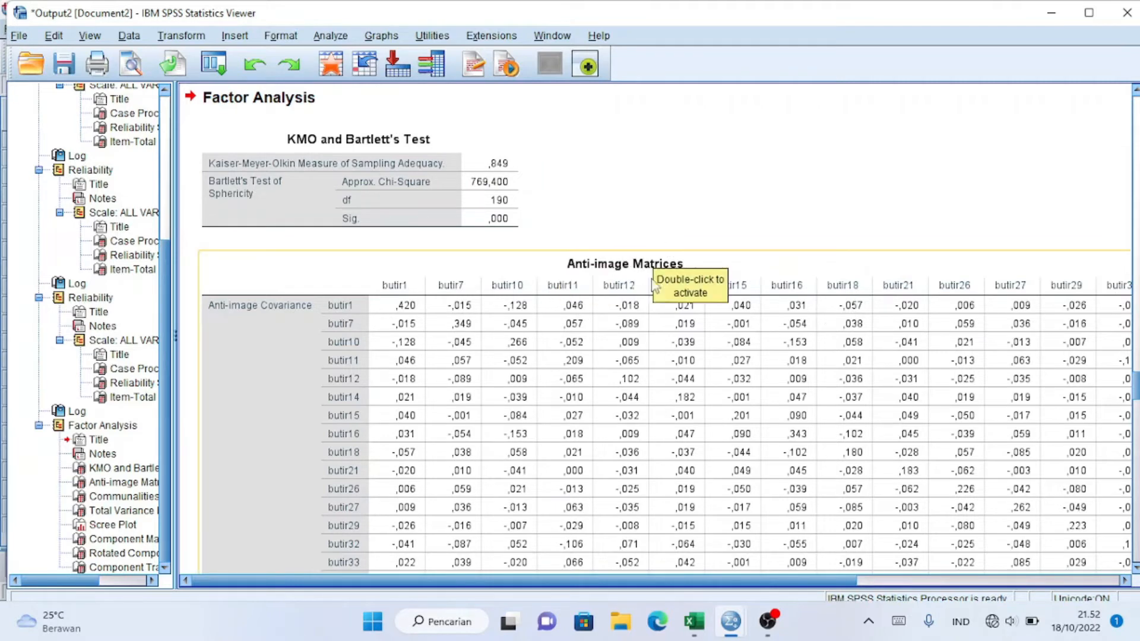
scroll(1136, 391, down, 10)
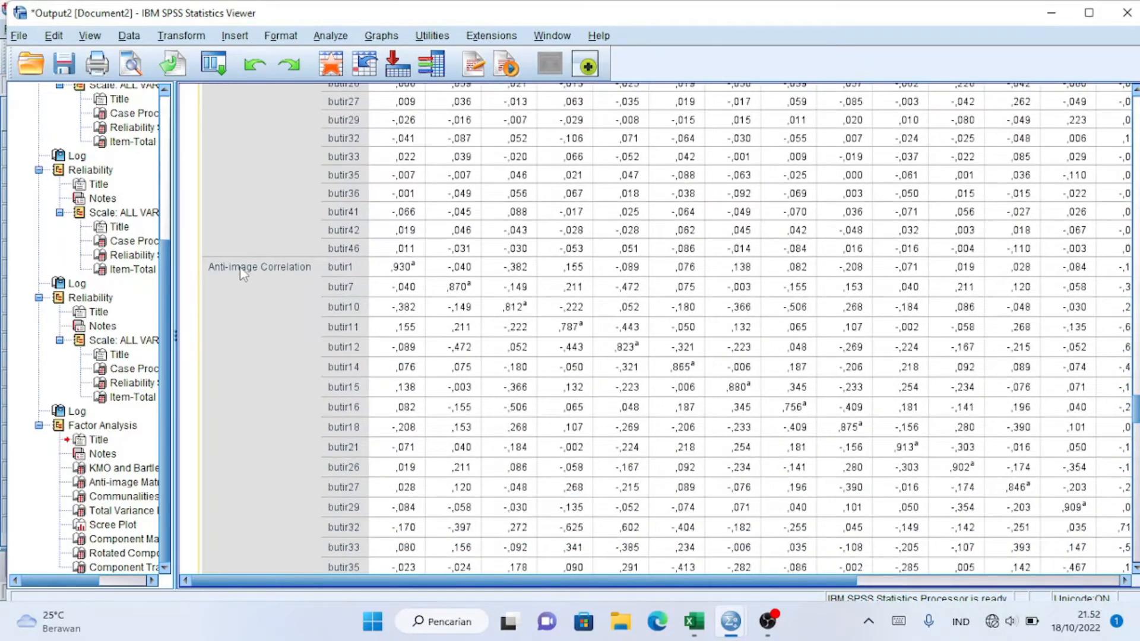
scroll(328, 276, down, 10)
scroll(667, 328, down, 9)
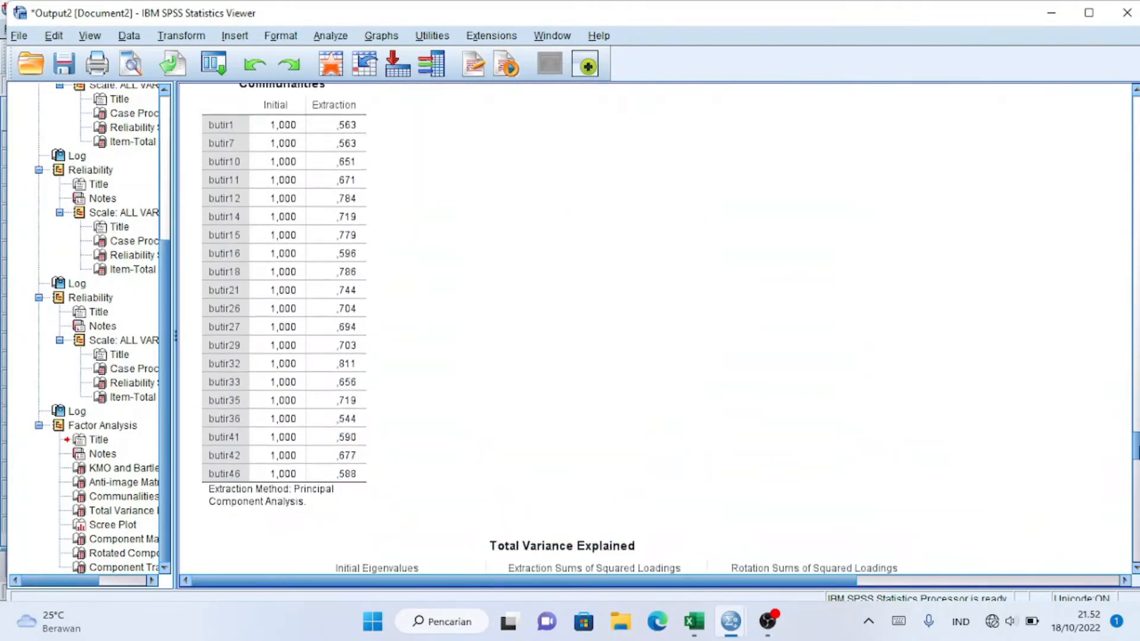
scroll(279, 249, down, 20)
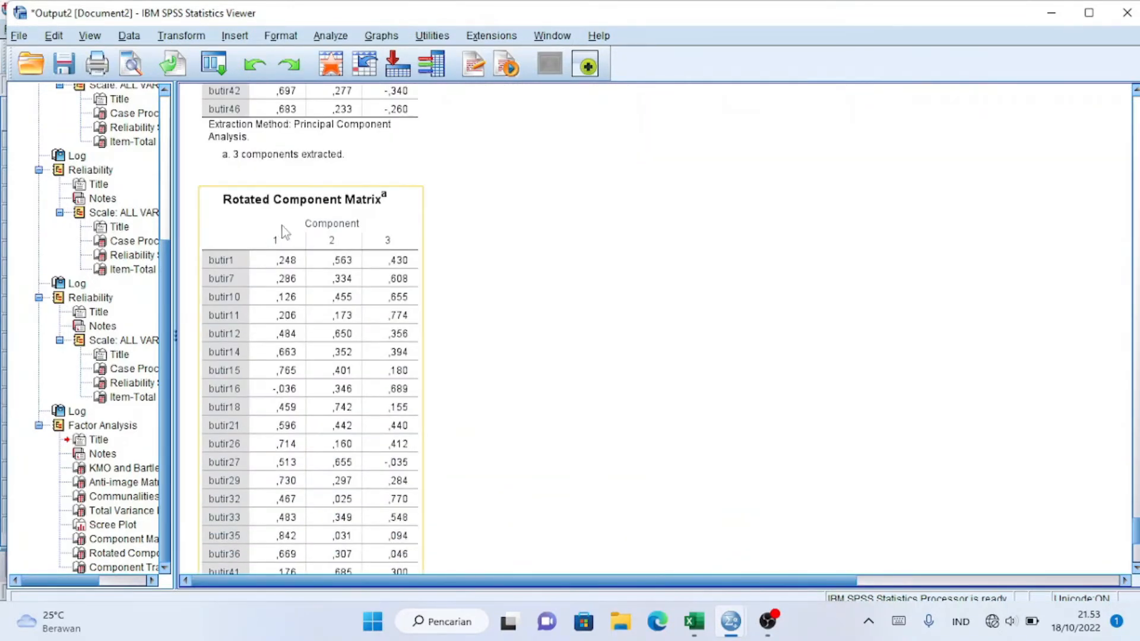
scroll(1135, 543, up, 2)
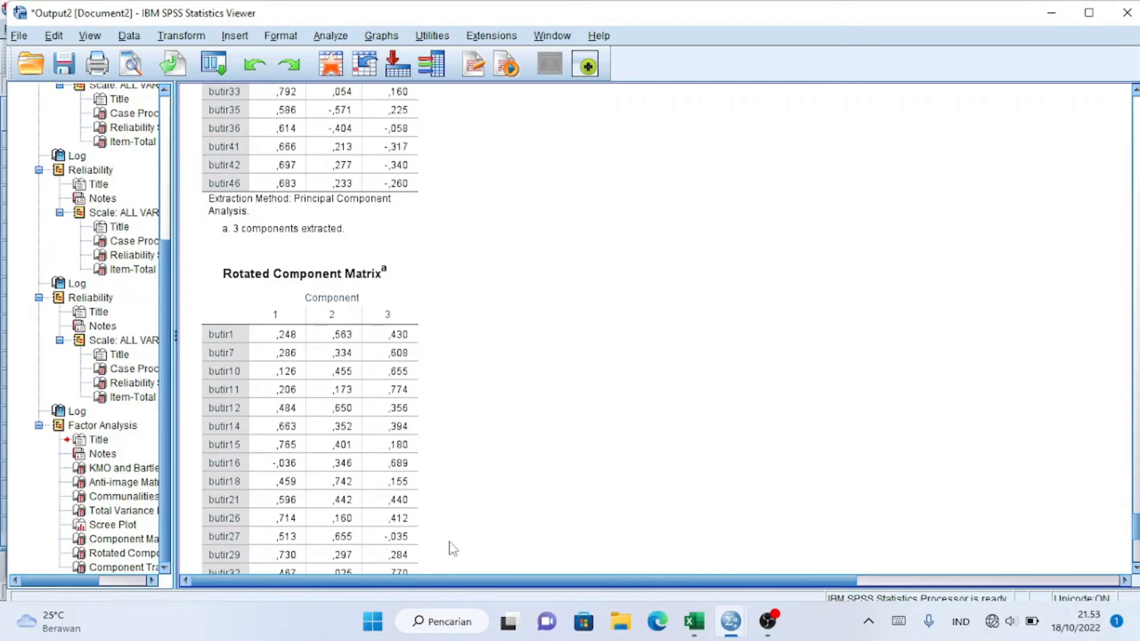
- Copy the KMO and Bartlett's Test table into Excel at cell I3 of the Analisis Faktor1 sheet, under Validasi faktor
key(Down)
key(Down)
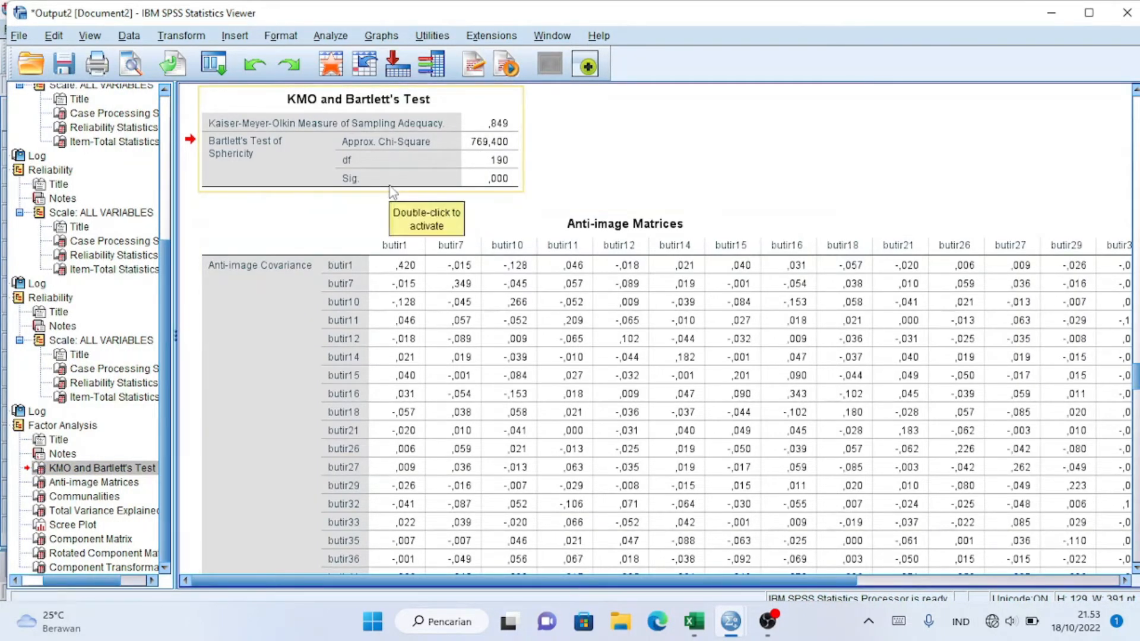
click(705, 631)
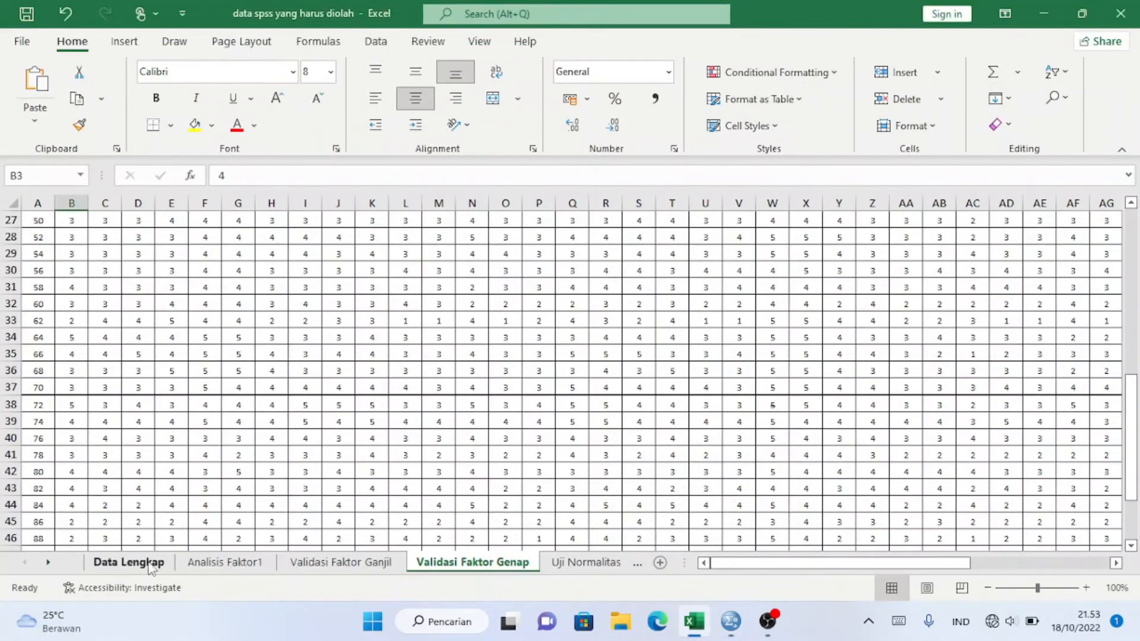
click(227, 564)
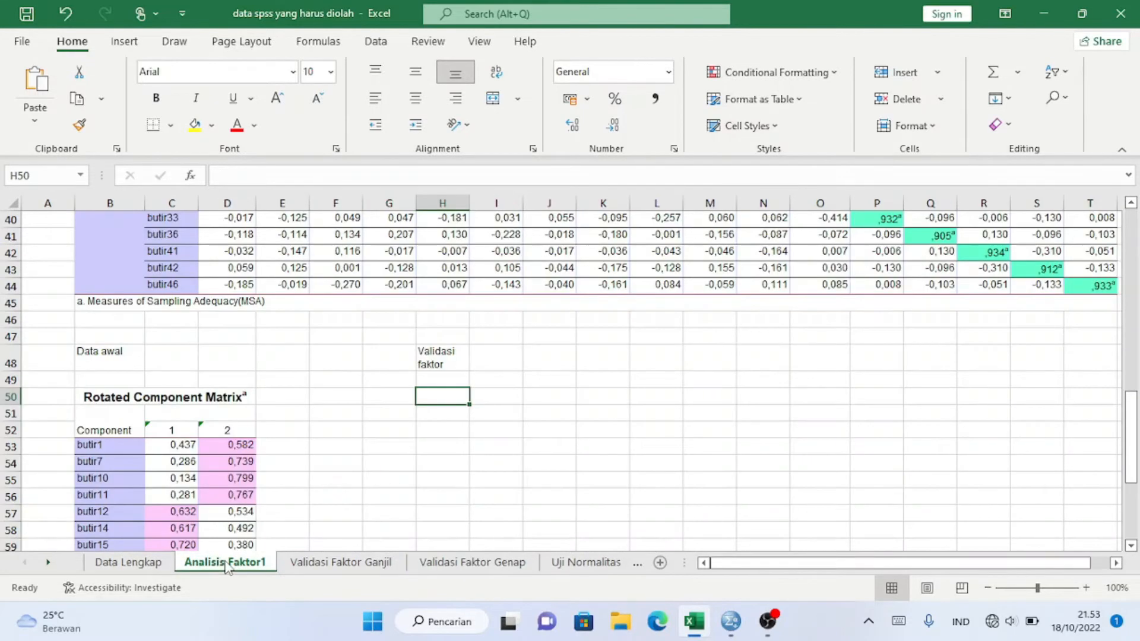
drag(1134, 432, 1131, 260)
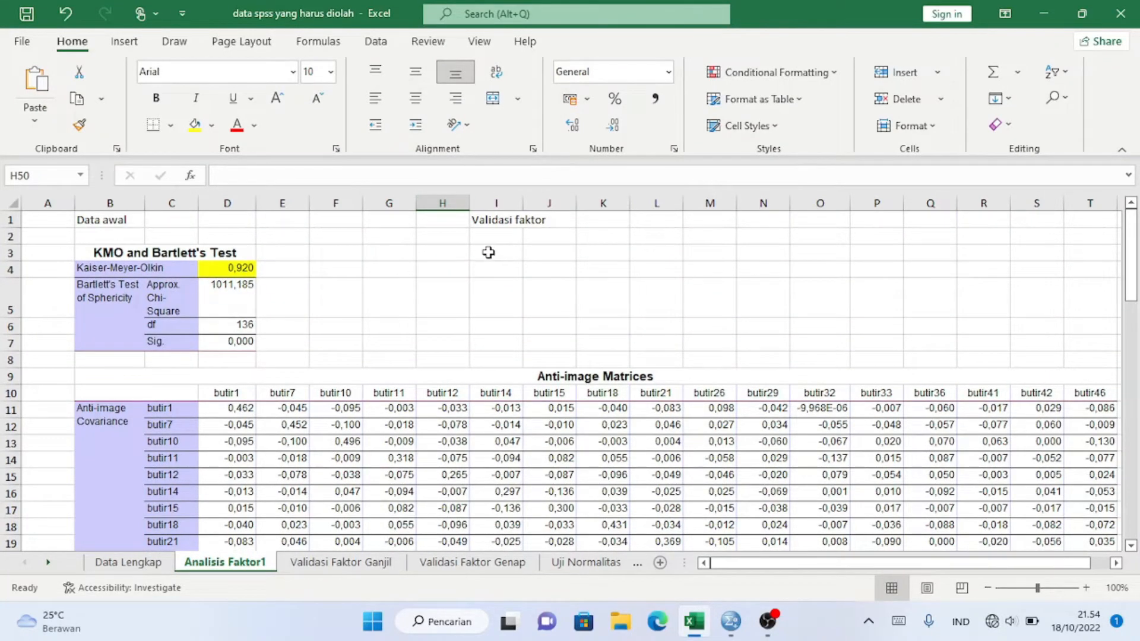
click(487, 253)
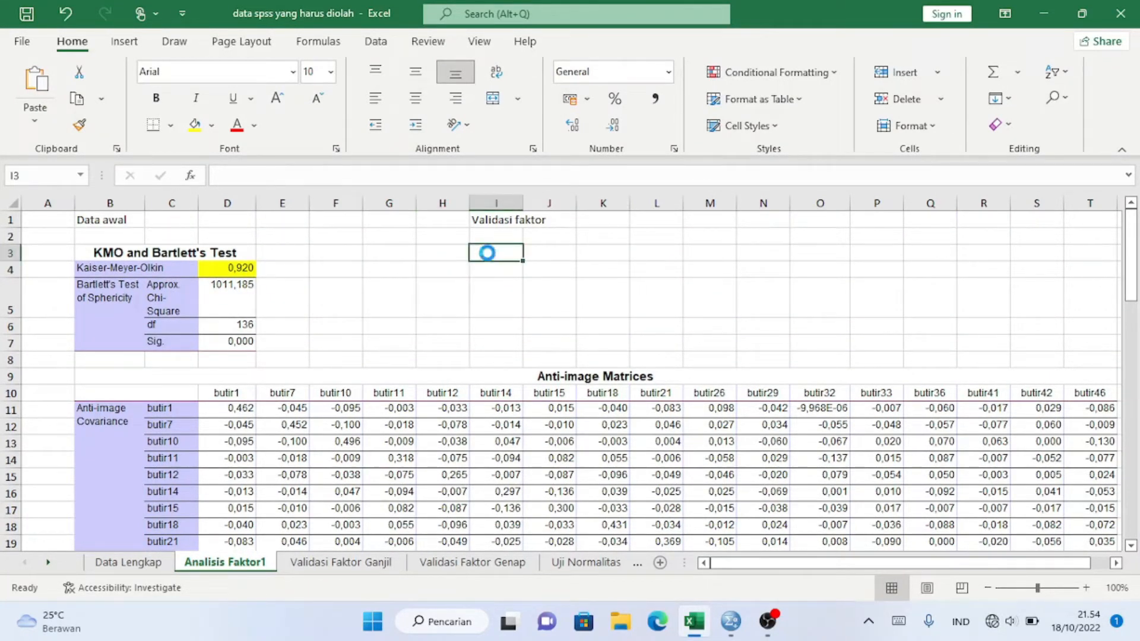
key(ctrl+v)
click(705, 283)
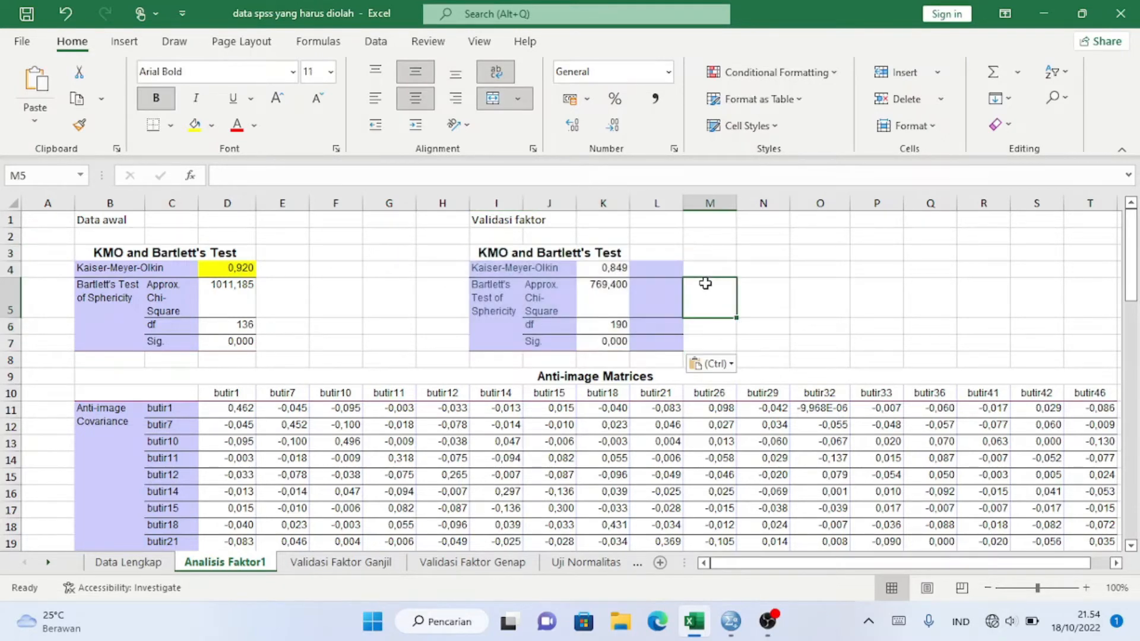
- Copy the Rotated Component Matrix from the SPSS output into Excel at cell H50 of the Analisis Faktor1 sheet, under Validasi faktor
scroll(705, 356, down, 15)
mouse_move(730, 621)
click(898, 554)
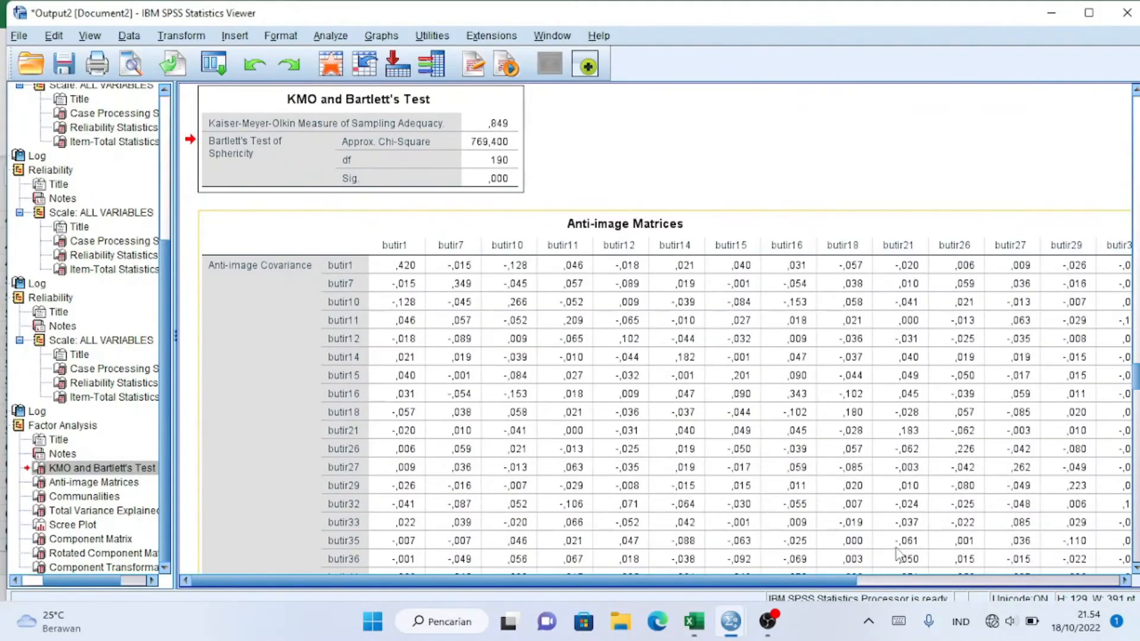
scroll(653, 327, down, 20)
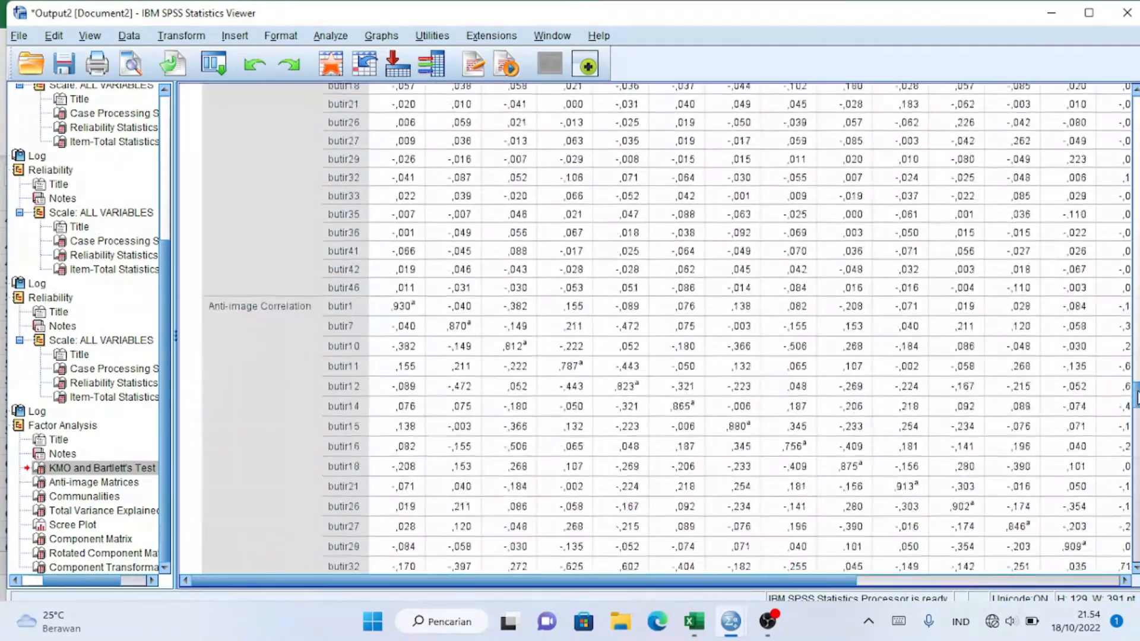
scroll(653, 326, down, 20)
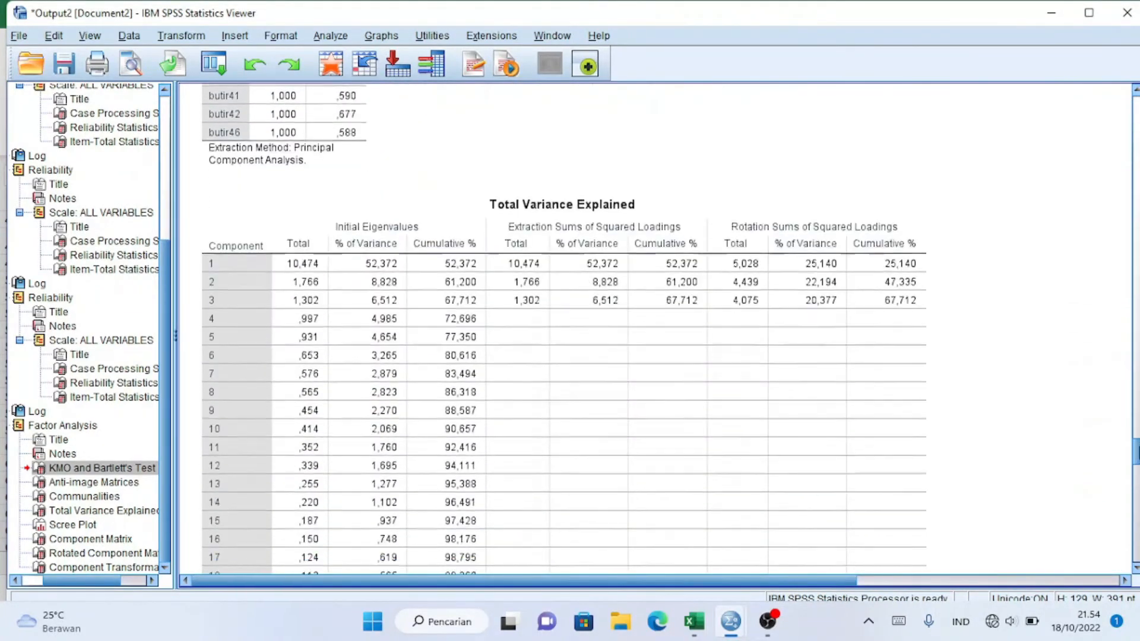
scroll(653, 326, down, 10)
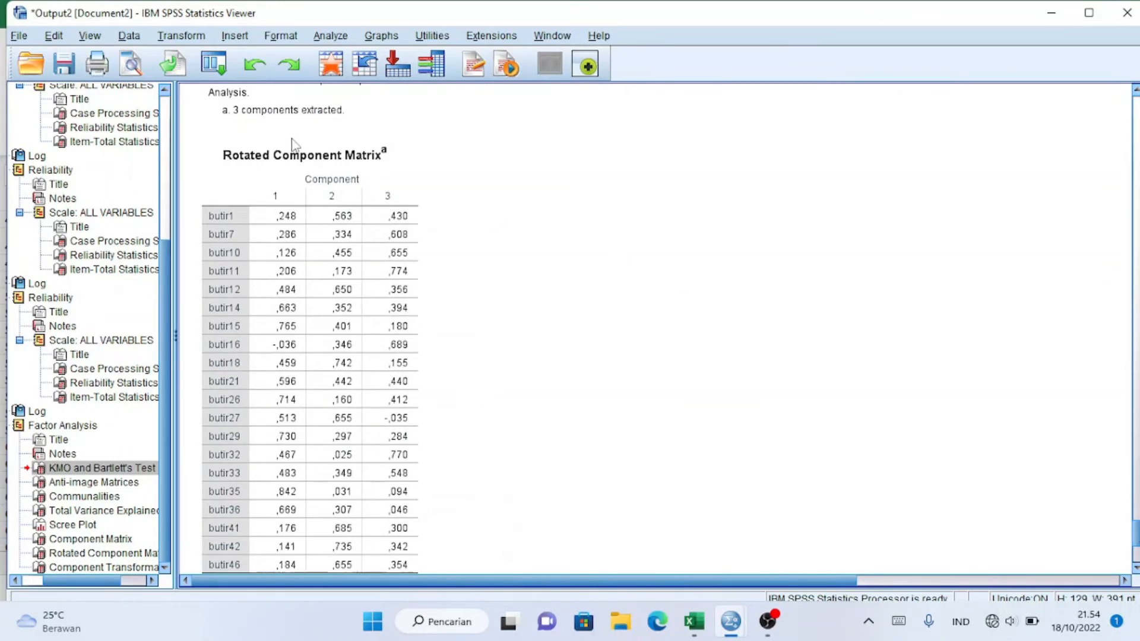
click(286, 161)
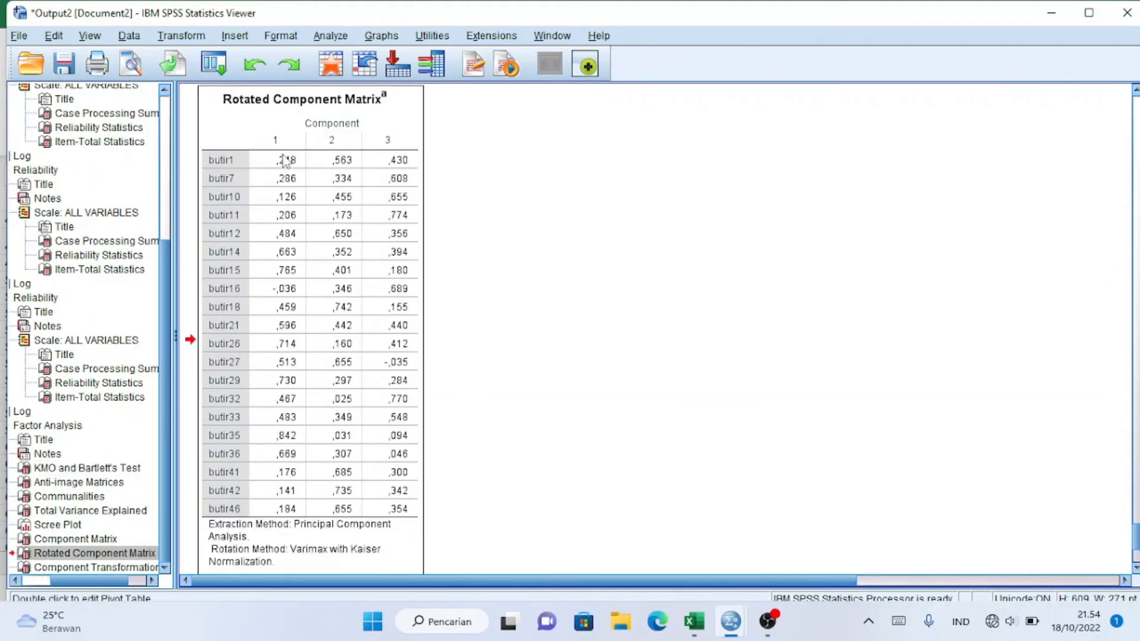
mouse_move(704, 626)
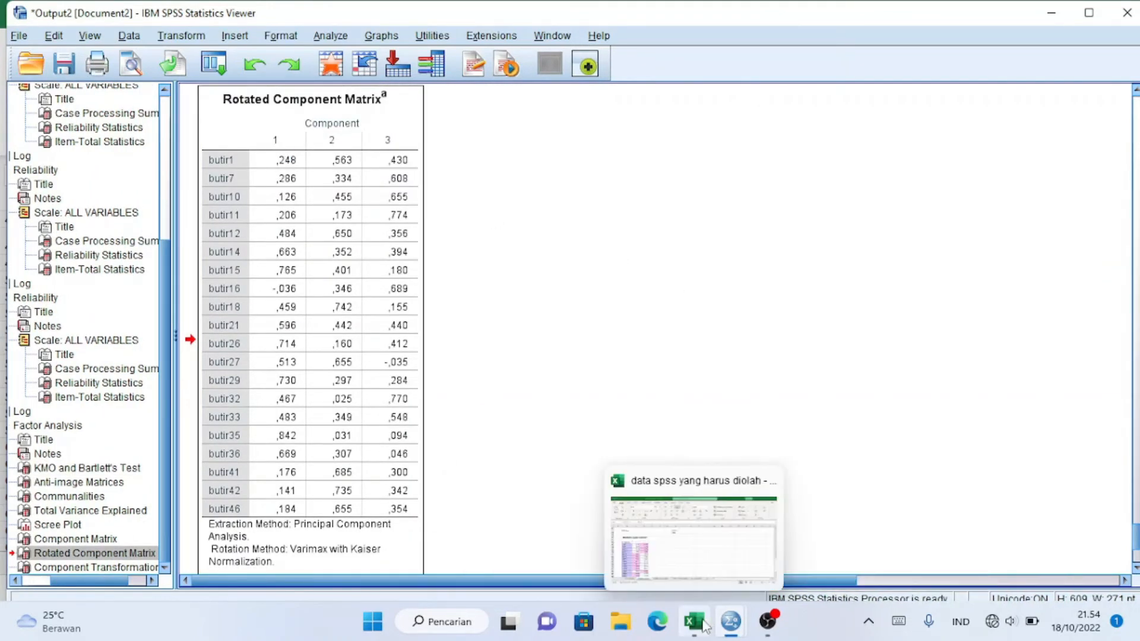
click(720, 555)
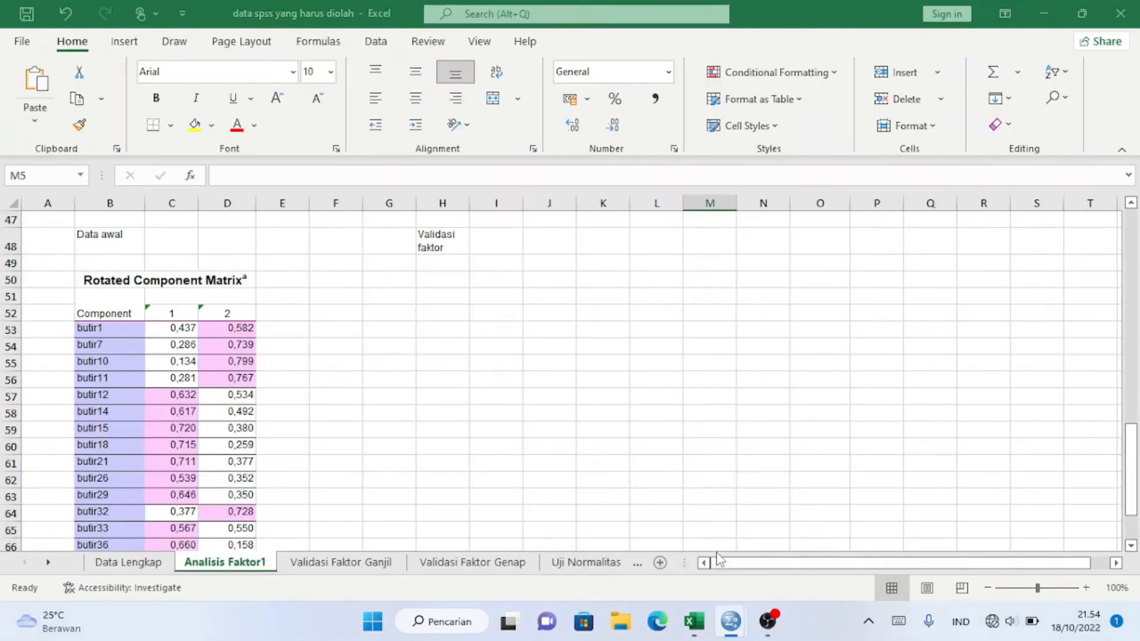
click(439, 280)
key(ctrl+v)
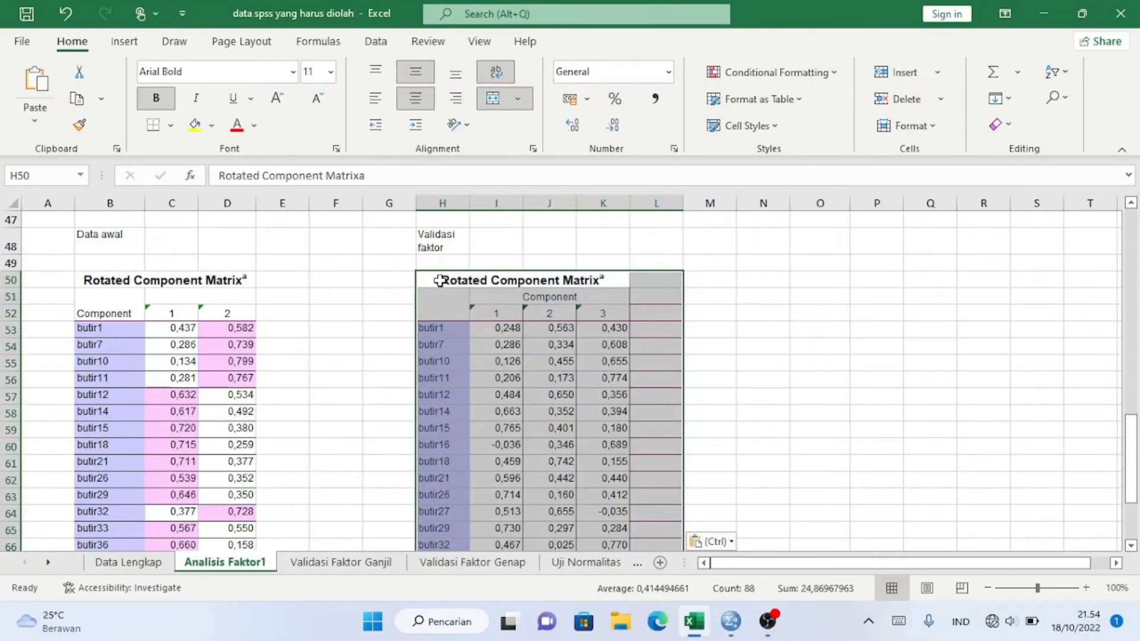
click(713, 327)
- Fill the Kaiser-Meyer-Olkin value in K4 of the Validasi faktor table with yellow
drag(1130, 439, 1133, 240)
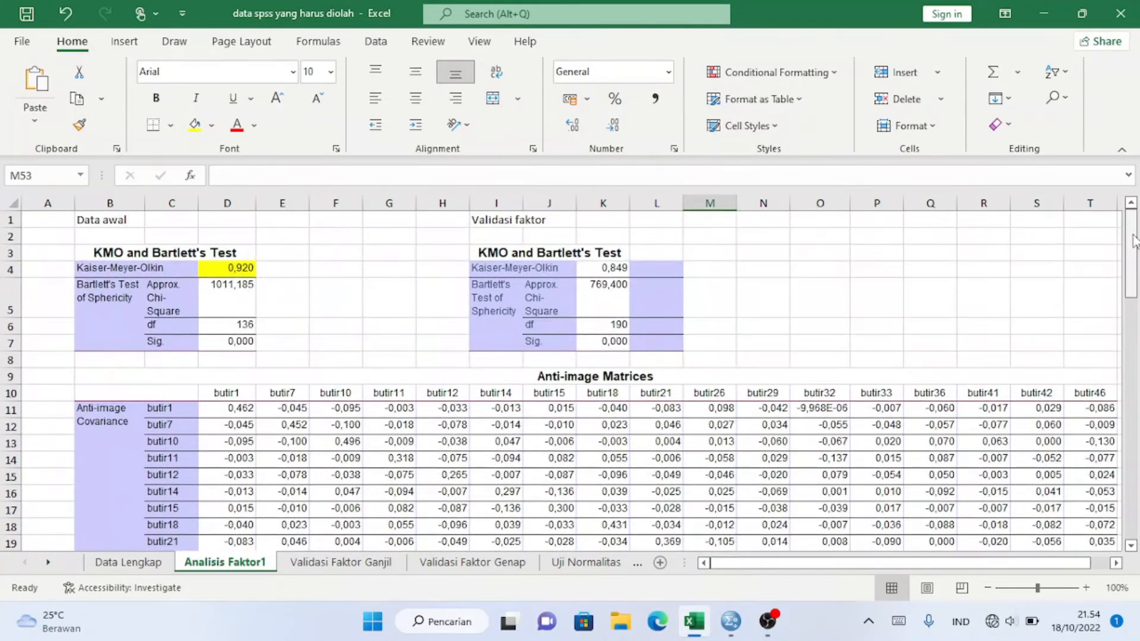
click(614, 271)
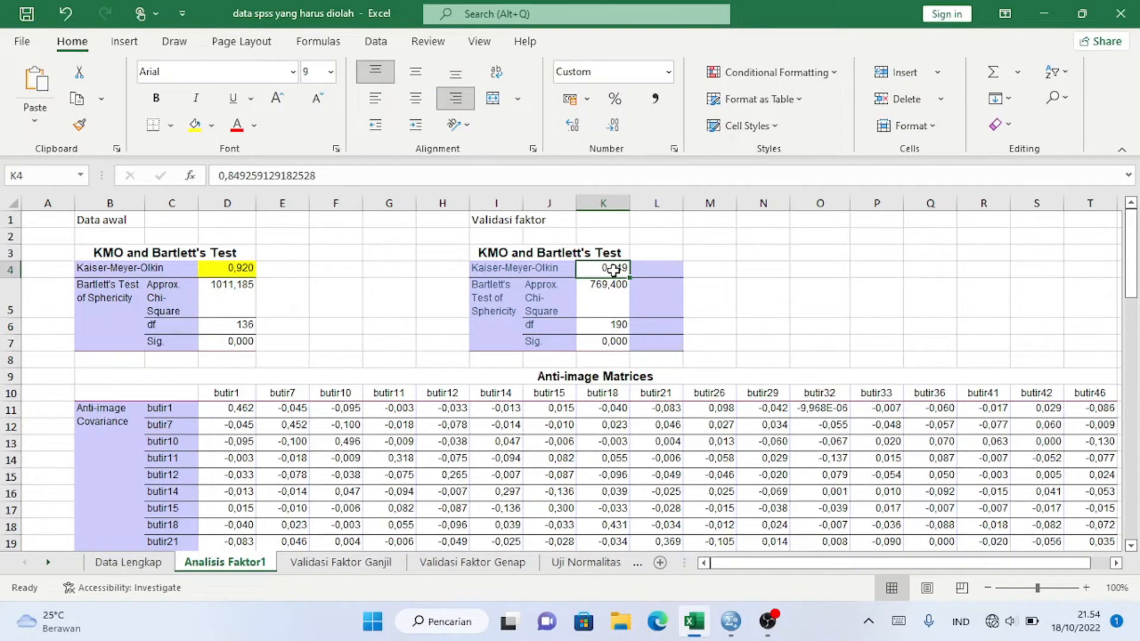
click(194, 124)
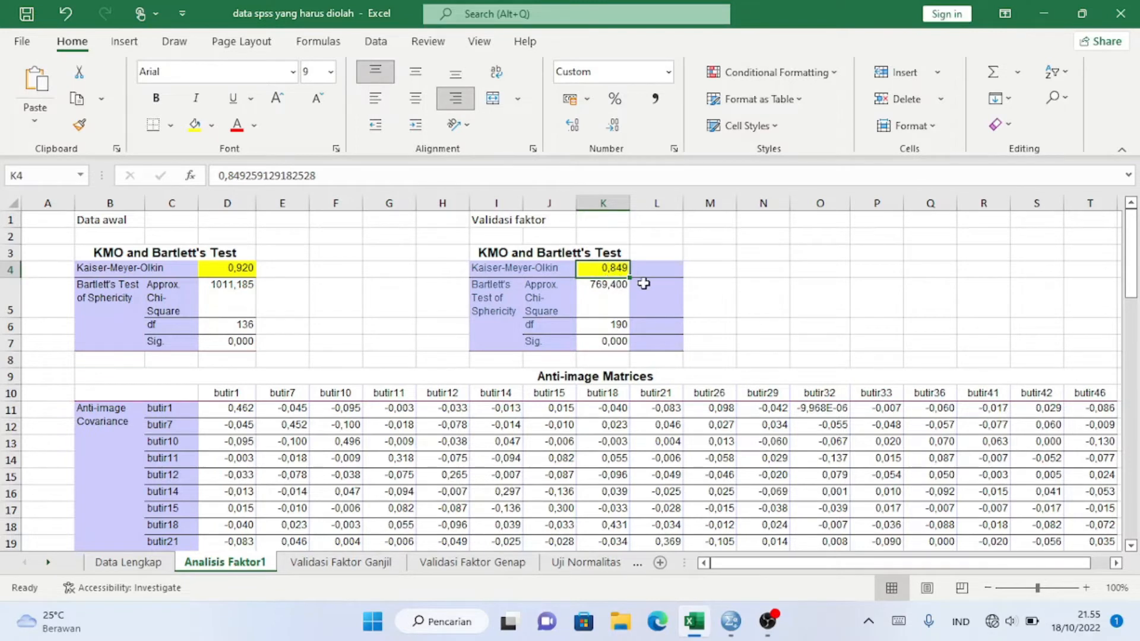
- Fill butir1's highest loading, J53 in the Validasi faktor Rotated Component Matrix, with turquoise green
drag(1131, 261, 1137, 480)
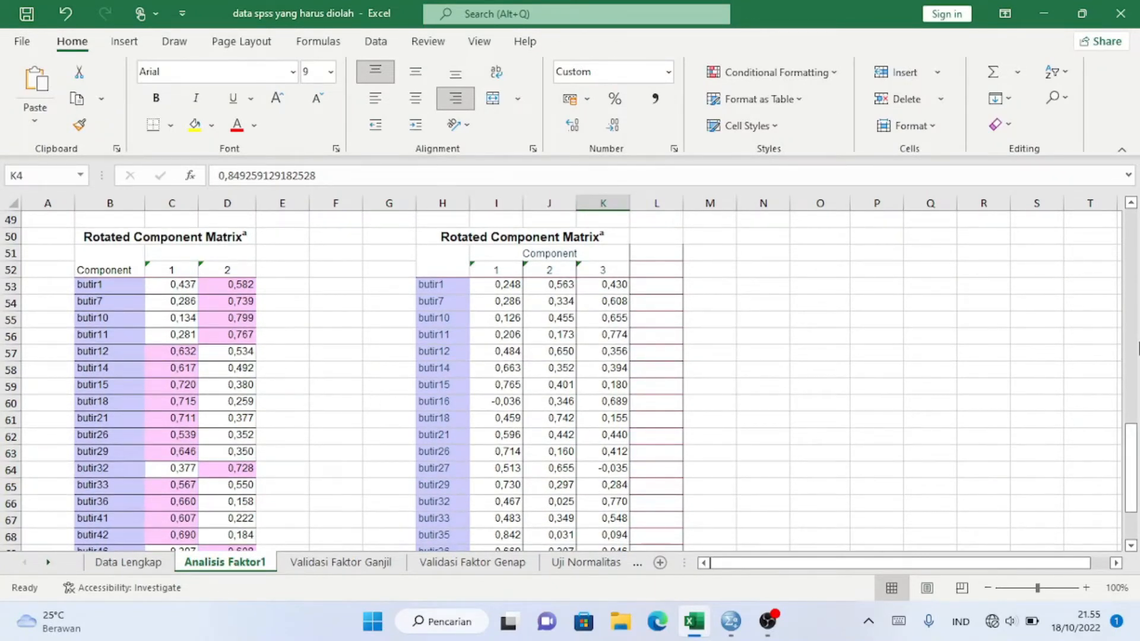
scroll(148, 309, up, 1)
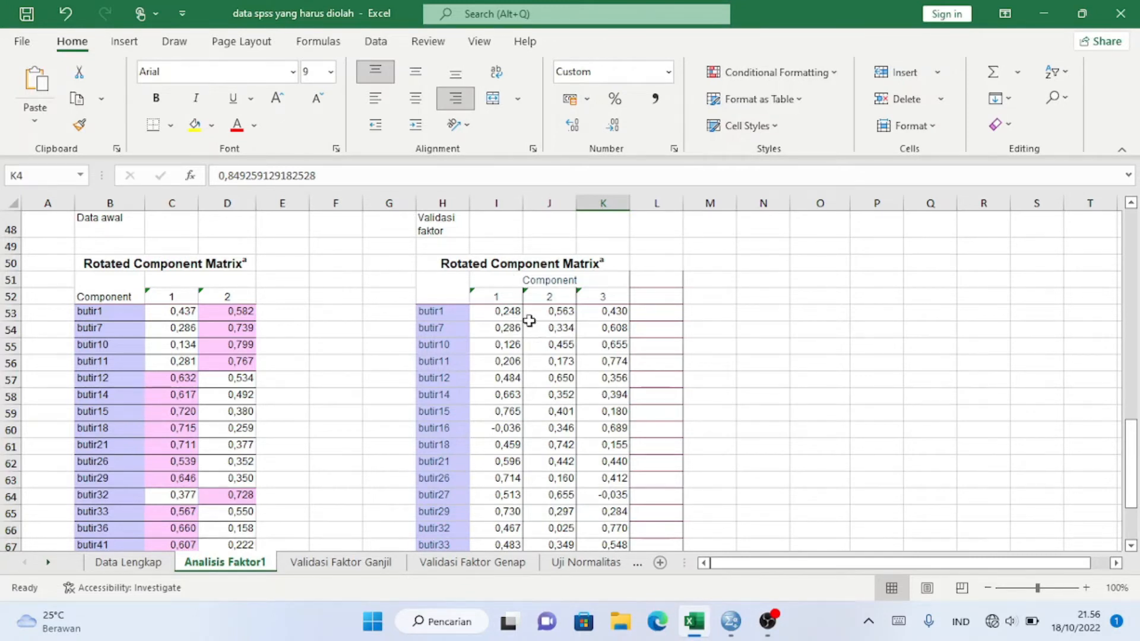
click(549, 309)
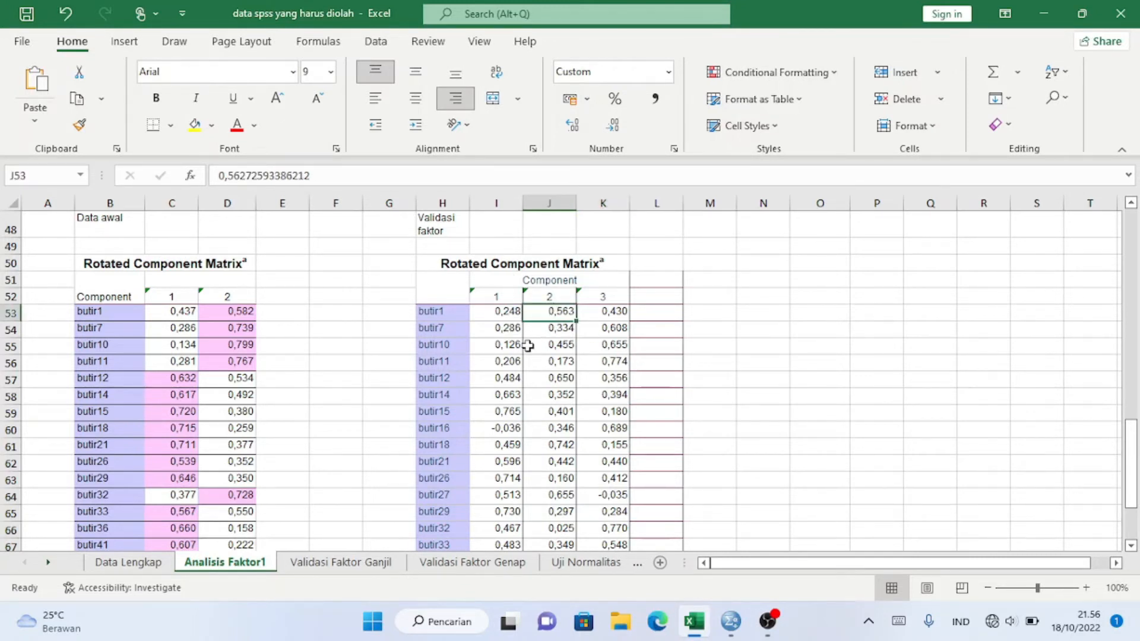
click(211, 133)
click(201, 333)
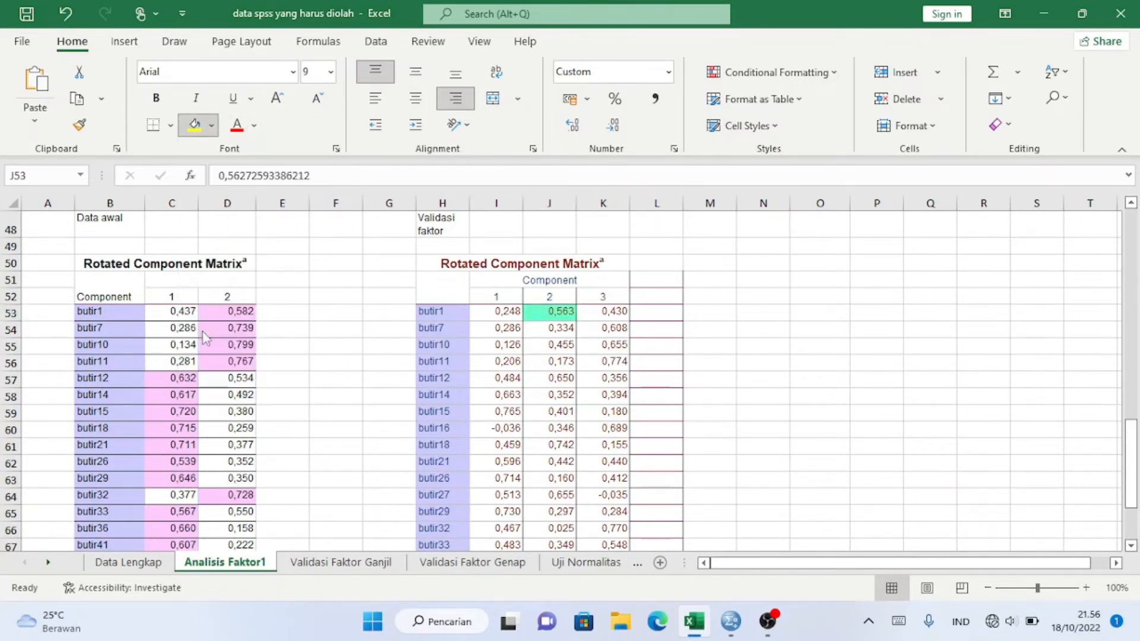
- Apply the turquoise-green fill to the highest loadings of butir7 through butir12, cells K54:K56 and J57
key(Right)
key(Down)
click(195, 125)
key(Down)
click(195, 126)
key(Down)
click(195, 126)
key(Left)
key(Down)
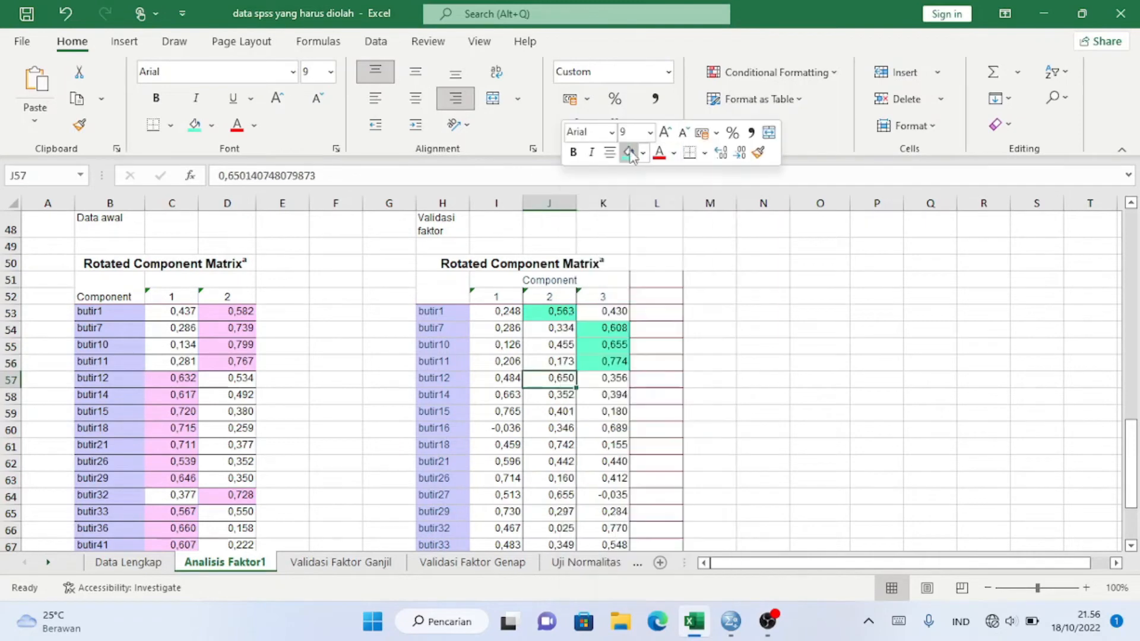
click(195, 126)
- Highlight the highest loadings of butir14, butir15, butir16 and butir18 in turquoise green, cells I58, I59, K60 and J61
key(Left)
key(Down)
key(Down)
key(F4)
key(Right)
key(Right)
key(Down)
key(F4)
key(Left)
key(Down)
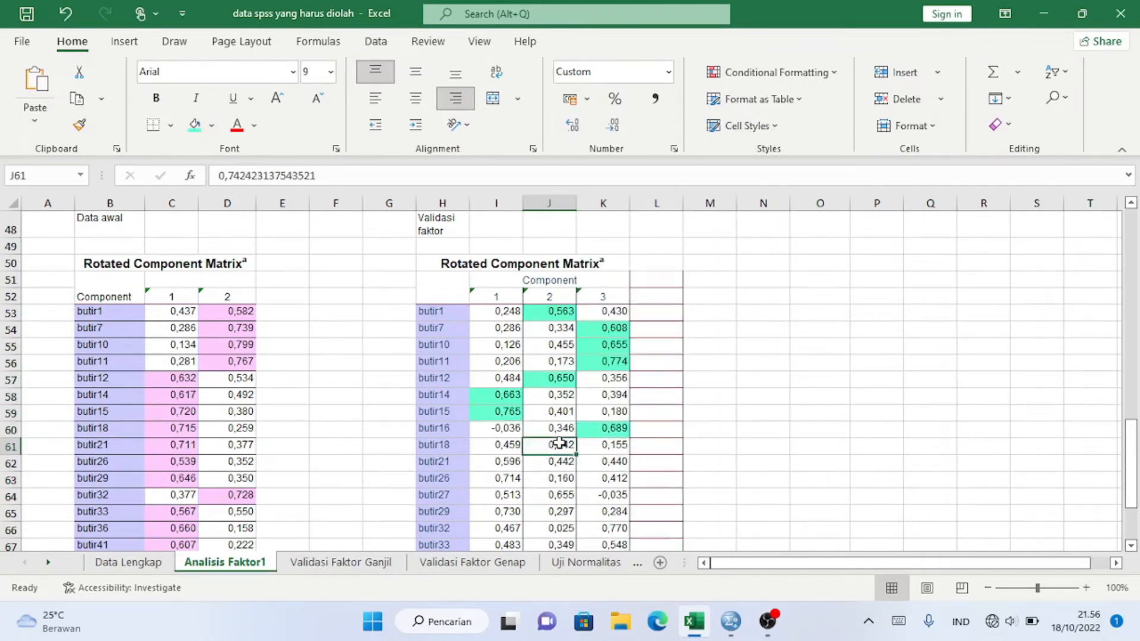
key(F4)
- Fill the highest loadings of butir21, butir26, butir27 and butir29 with turquoise green, cells I62, I63, J64 and I65
key(Left)
key(Down)
key(F4)
key(Down)
key(F4)
key(Right)
key(Down)
key(F4)
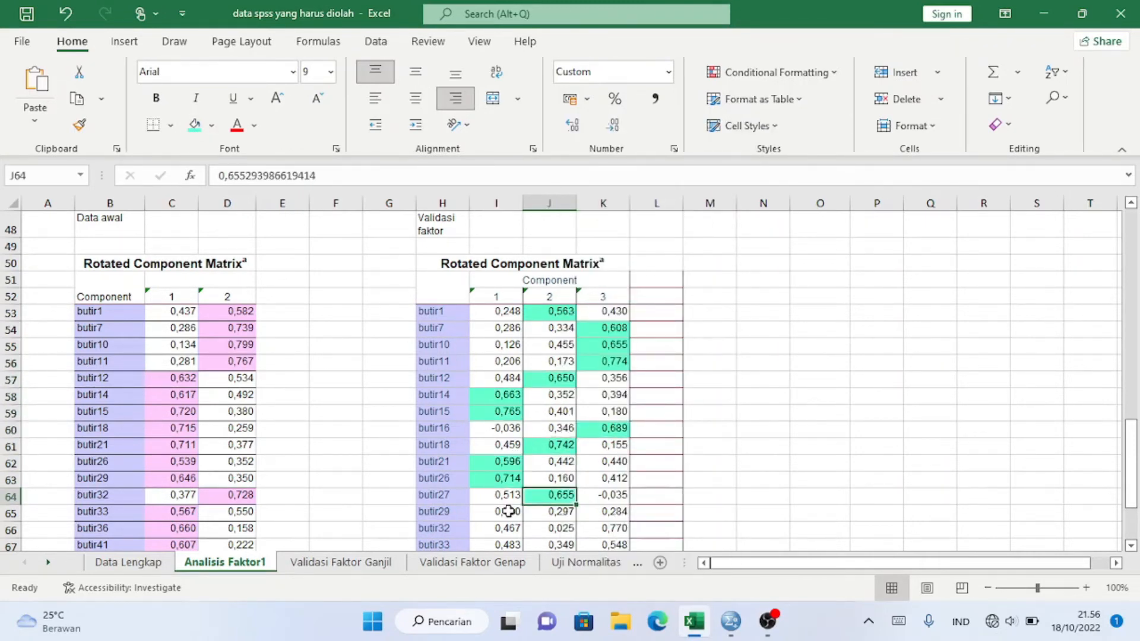
key(Left)
key(Down)
key(F4)
- Mark the highest loadings of butir32, butir33, butir35 and butir36 in turquoise green, cells K66, K67, I68 and I69
scroll(1120, 460, down, 2)
key(Right)
key(Right)
key(Down)
key(F4)
key(Down)
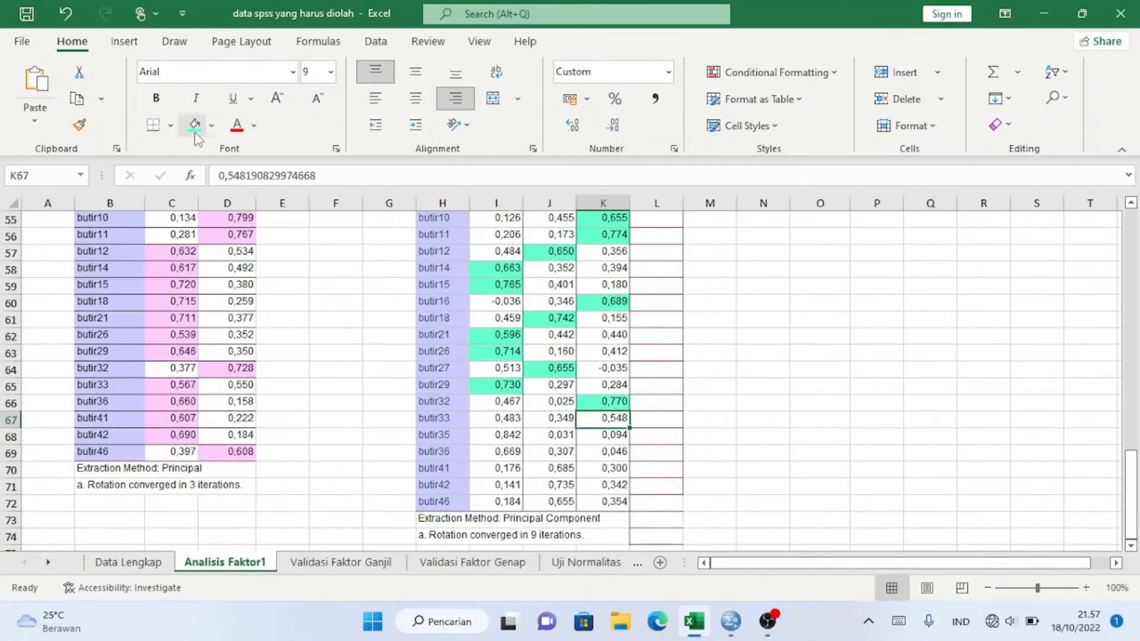
key(F4)
key(Left)
key(Left)
key(Down)
key(F4)
key(Down)
key(F4)
- Apply the turquoise-green fill to the component 2 loadings of butir41, butir42 and butir46, cells J70:J72
key(Right)
key(Down)
key(F4)
key(Down)
key(F4)
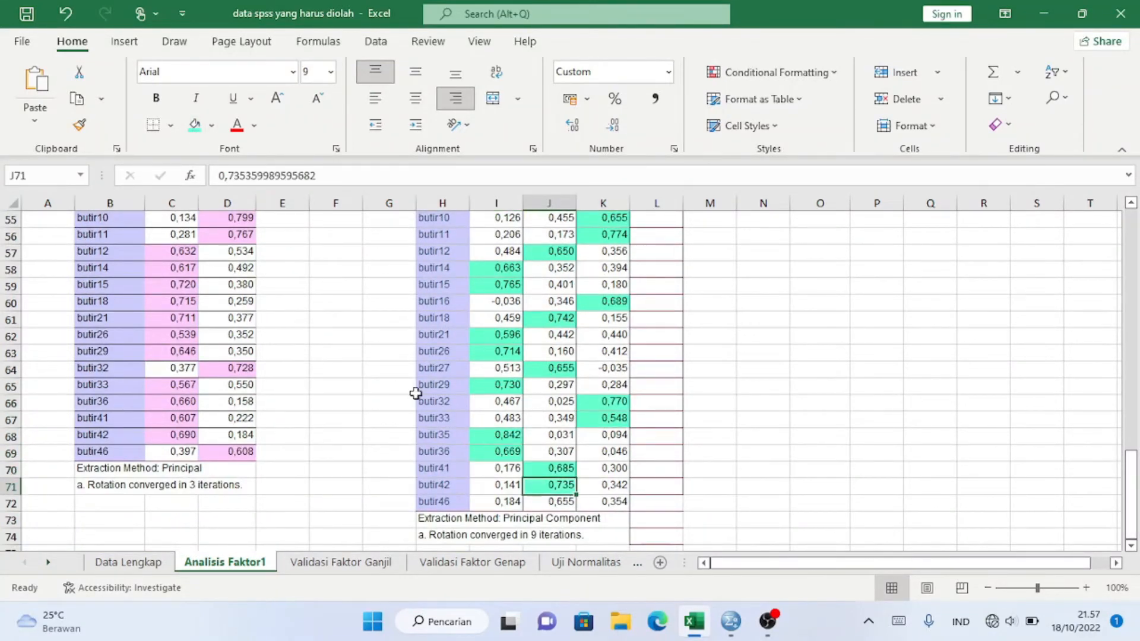
key(Down)
key(F4)
- Set the font colour of the item labels butir27, butir16 and butir35 in the Validasi faktor matrix to red
drag(1131, 496, 1132, 469)
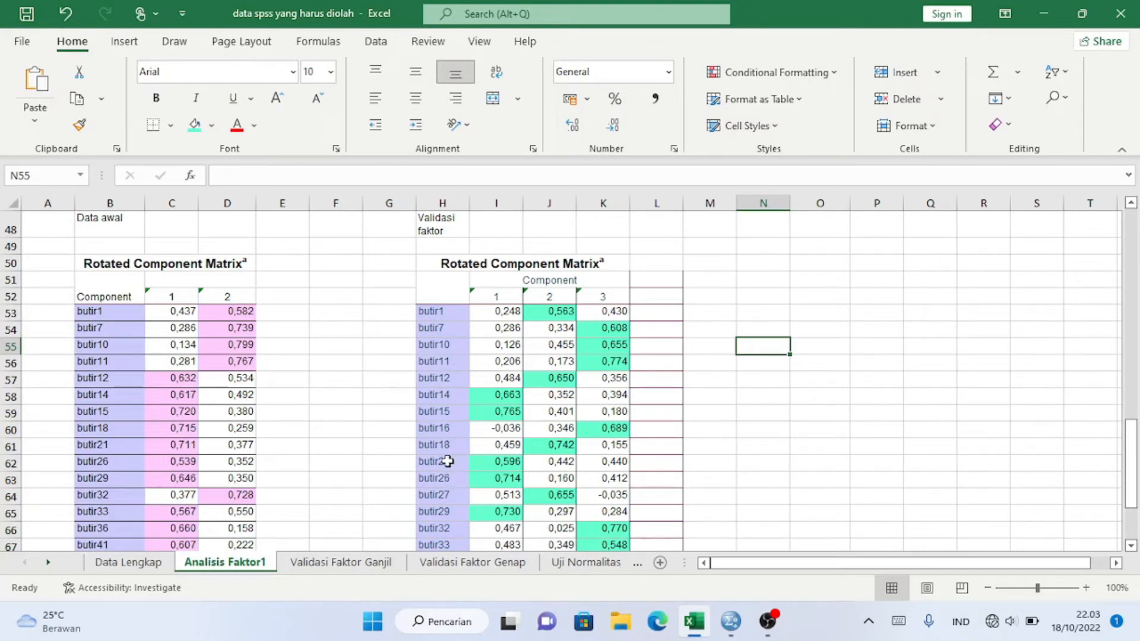
click(448, 496)
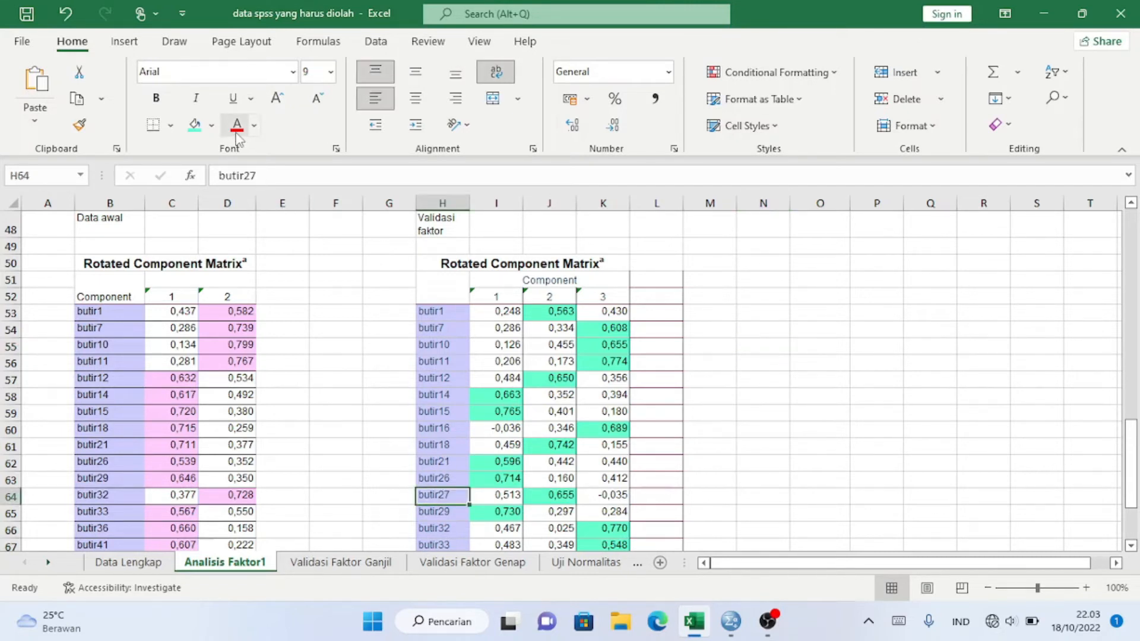
click(236, 132)
click(445, 427)
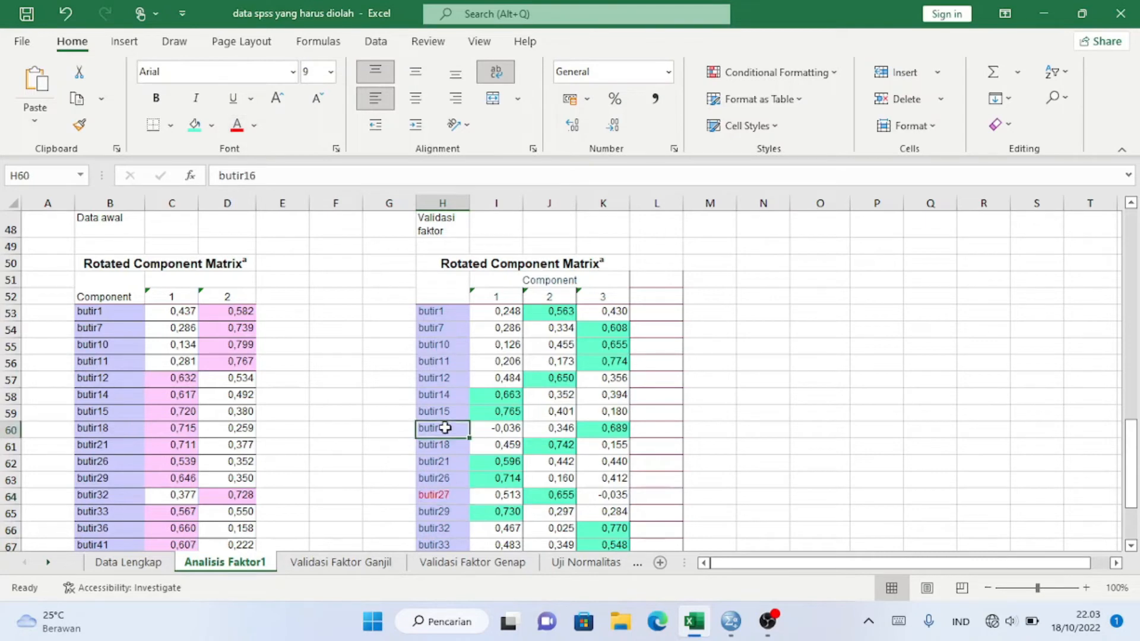
click(236, 126)
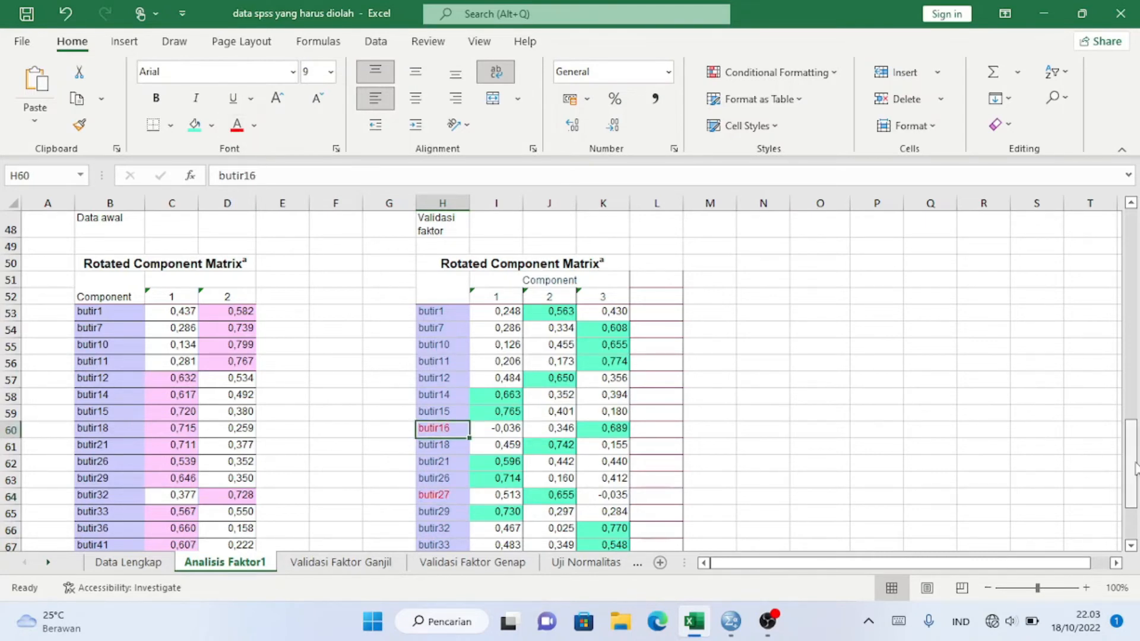
drag(1135, 469, 1133, 494)
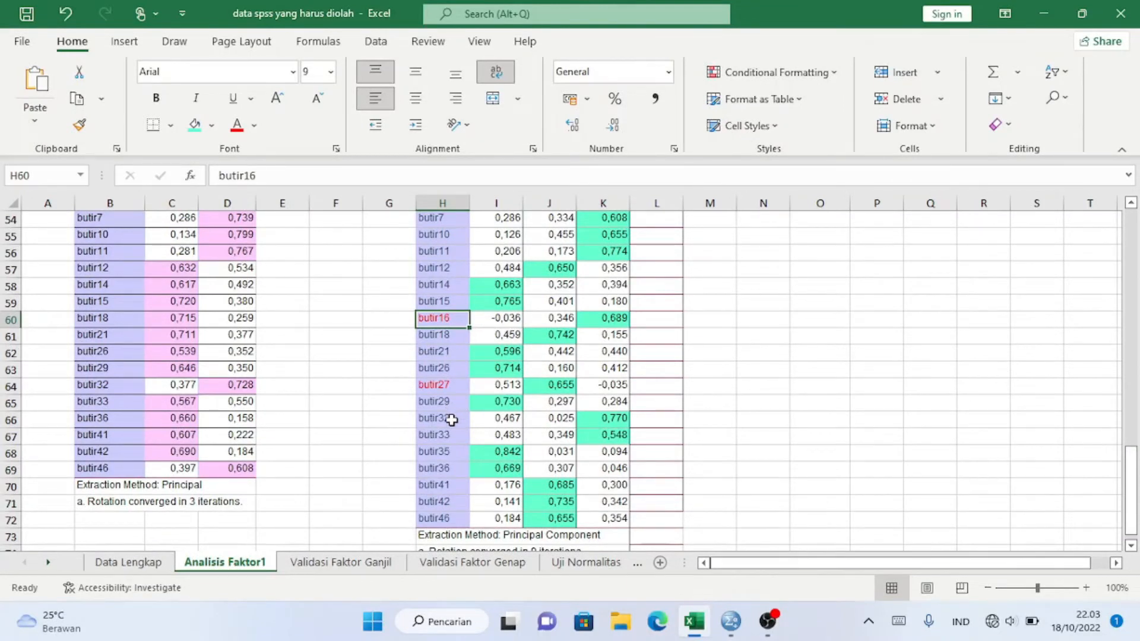
click(450, 455)
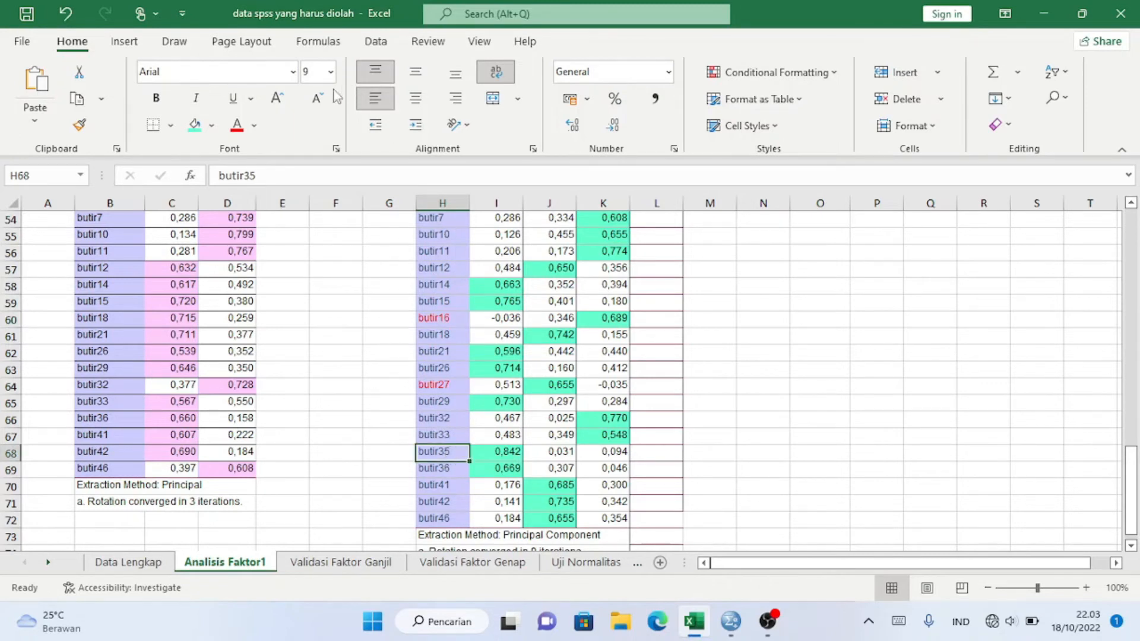
click(237, 126)
- Compare the KMO values and Rotated Component Matrix loadings of Data awal with those of Validasi faktor
scroll(454, 246, up, 2)
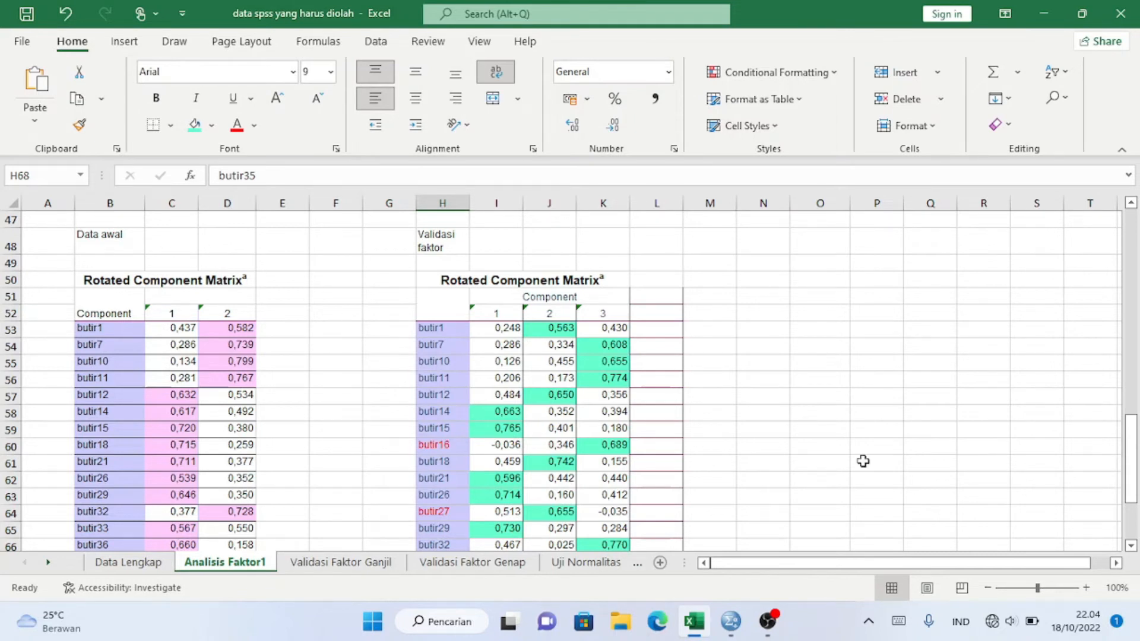
drag(1137, 461, 1136, 466)
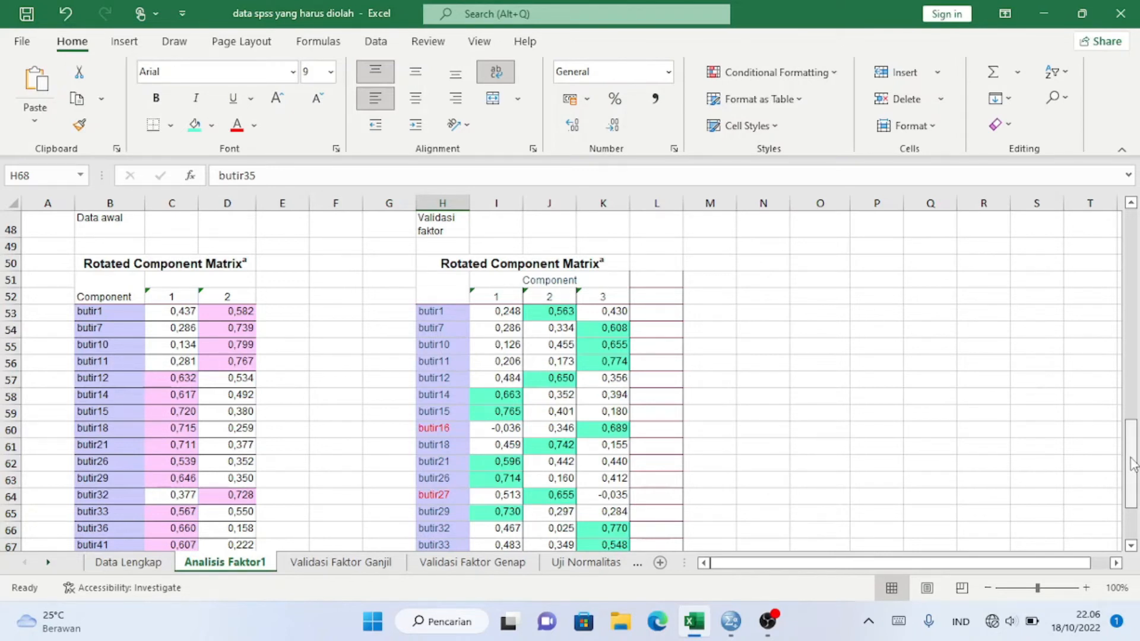
drag(1133, 462, 1133, 232)
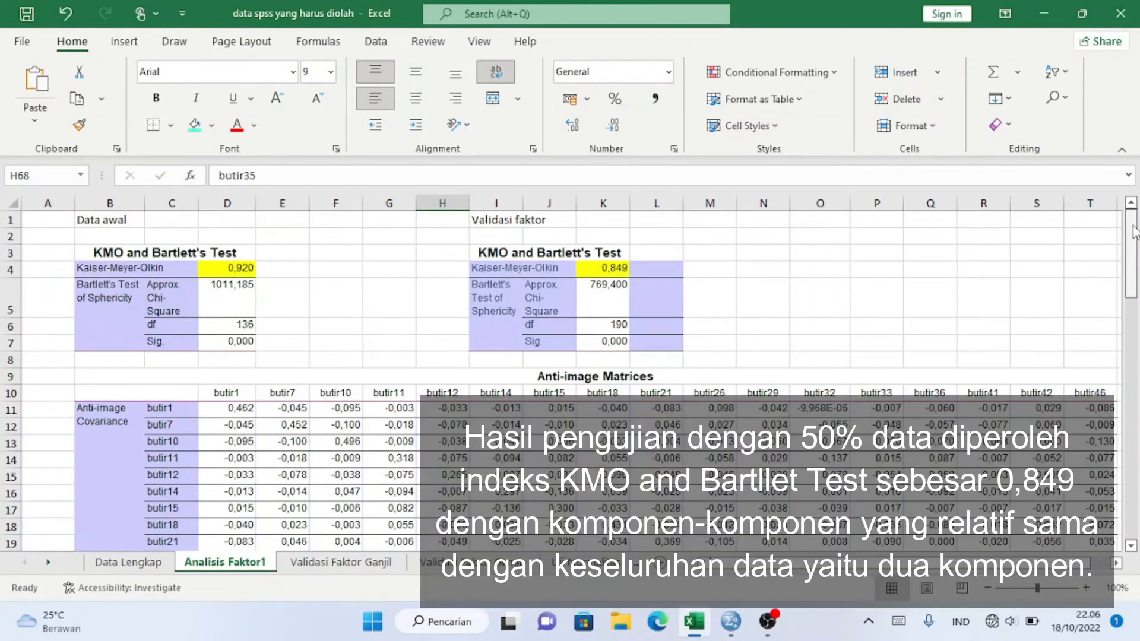
click(1038, 240)
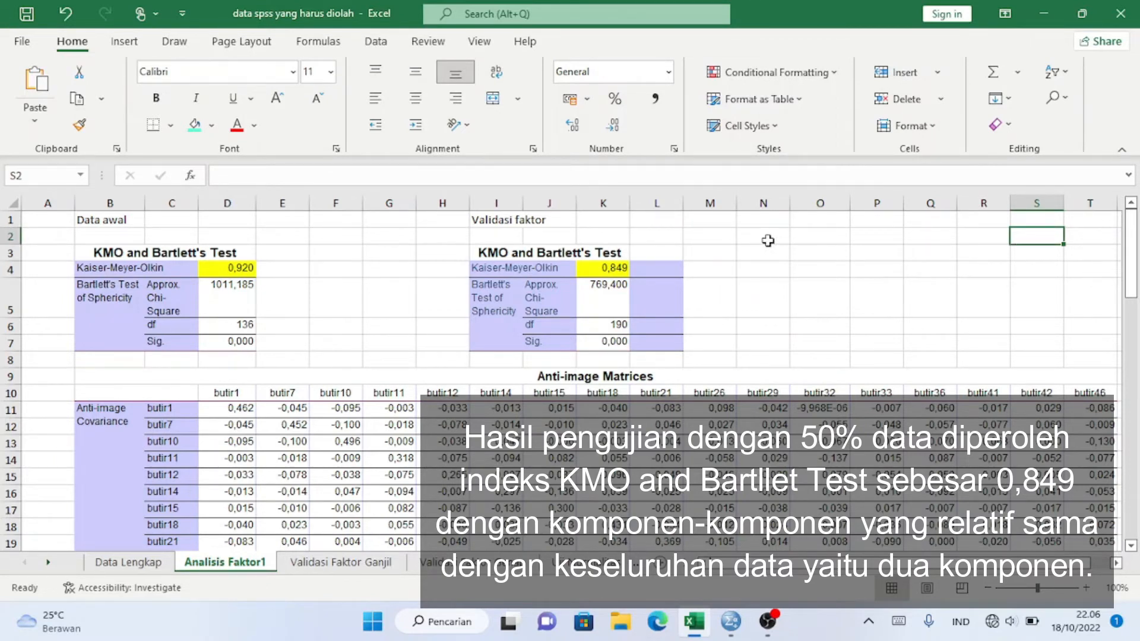
click(603, 270)
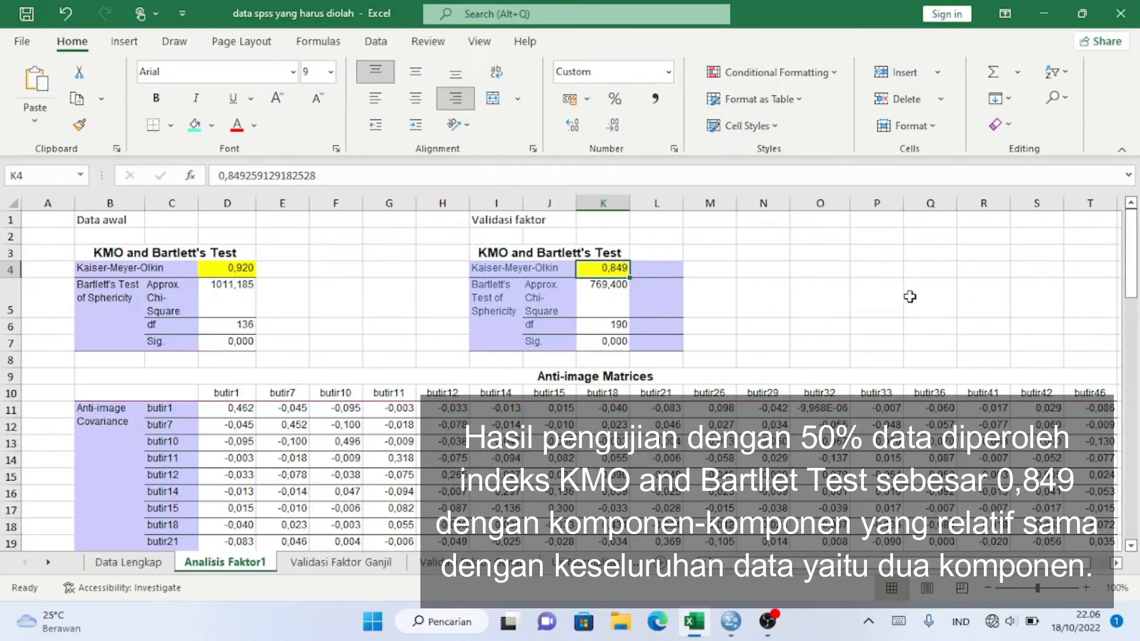
drag(1130, 279, 1126, 499)
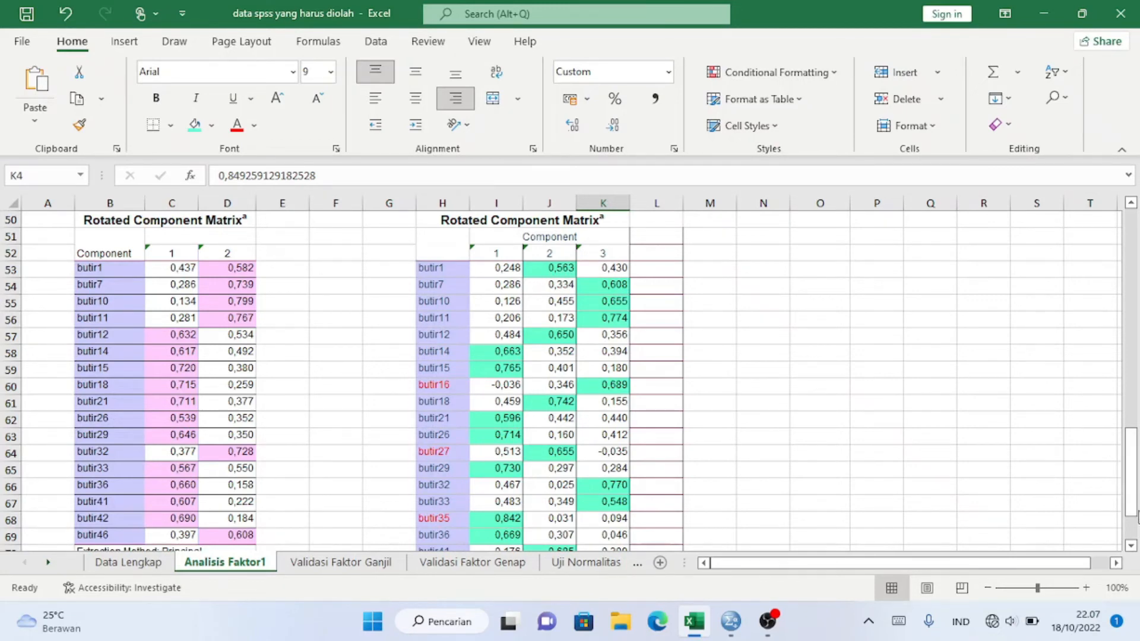
mouse_move(1136, 515)
mouse_down()
mouse_move(1131, 525)
mouse_move(1133, 493)
mouse_move(1131, 526)
mouse_up()
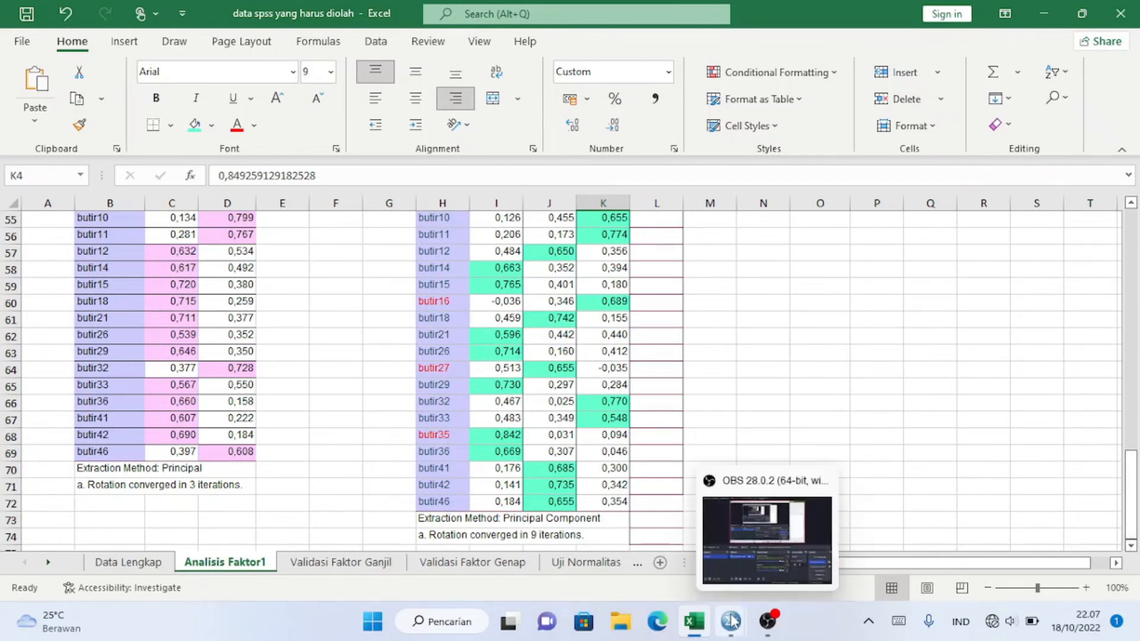
- Switch to the Tugas Analisis Faktor 100 data.sav dataset in the SPSS Data Editor
mouse_move(731, 620)
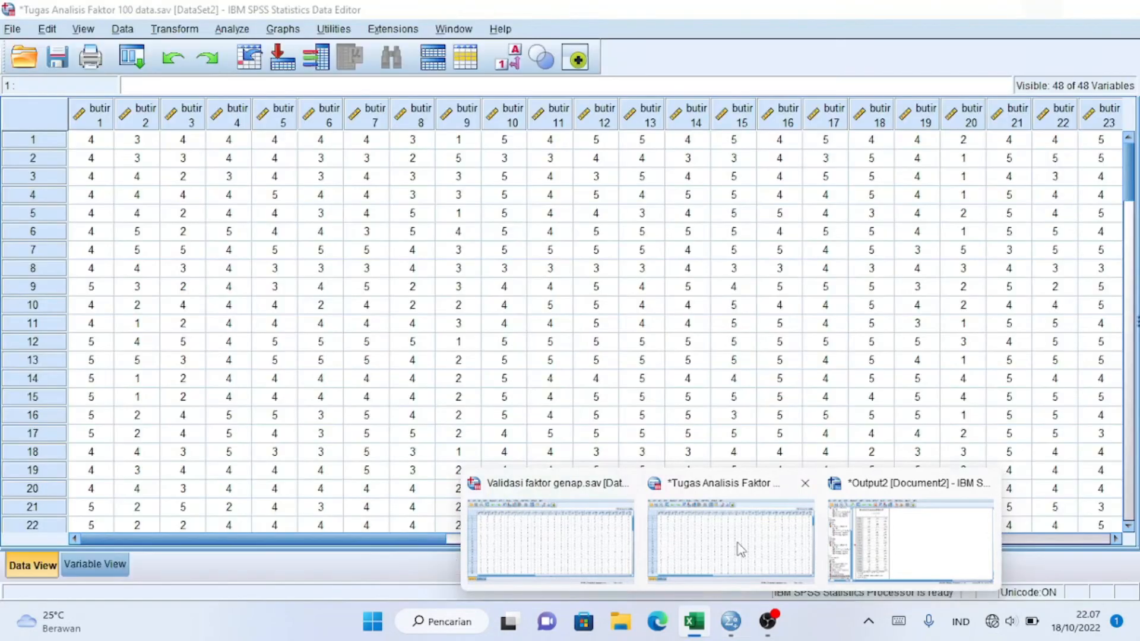
click(734, 546)
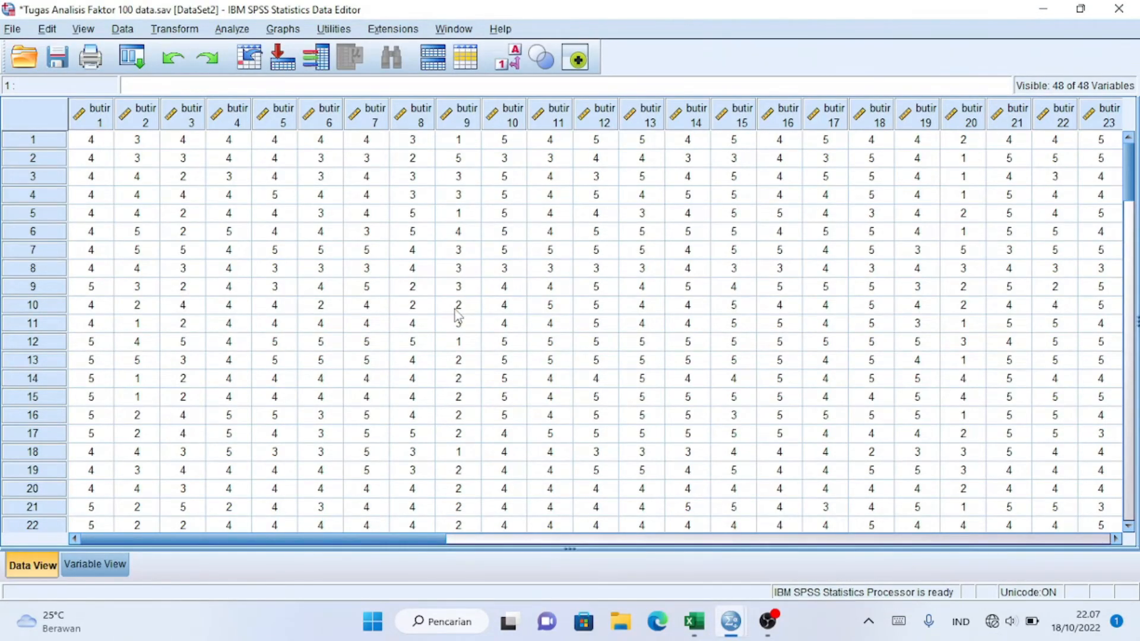
- Switch to Excel and review the items in the Data awal rotated component matrix, starting from butir1 in B53
click(694, 623)
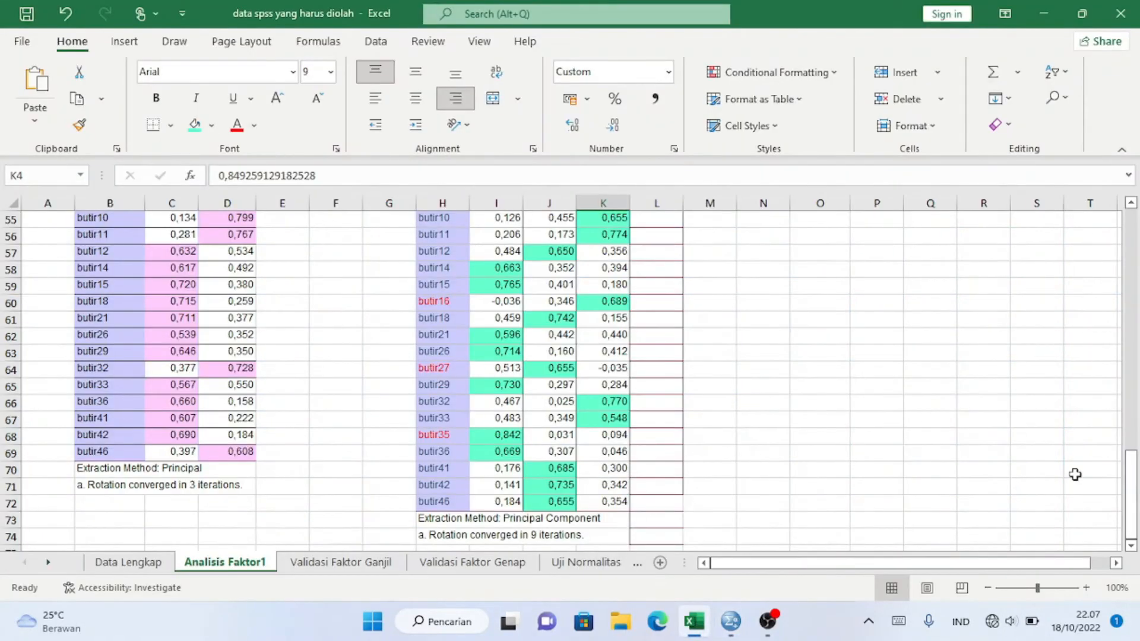
drag(1131, 493, 1134, 480)
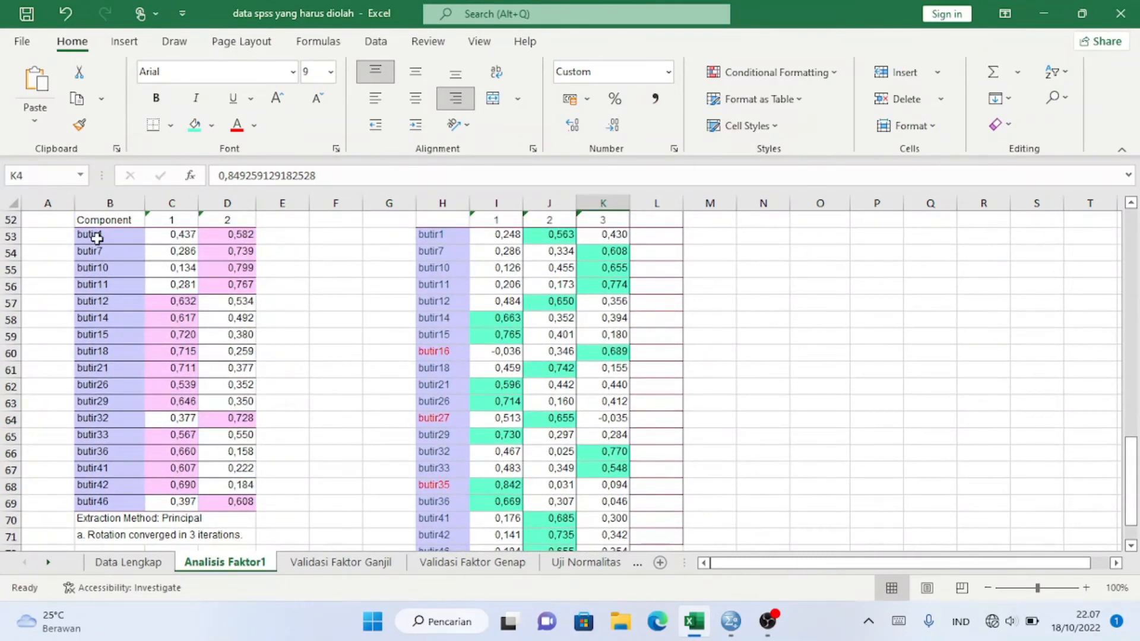
click(97, 238)
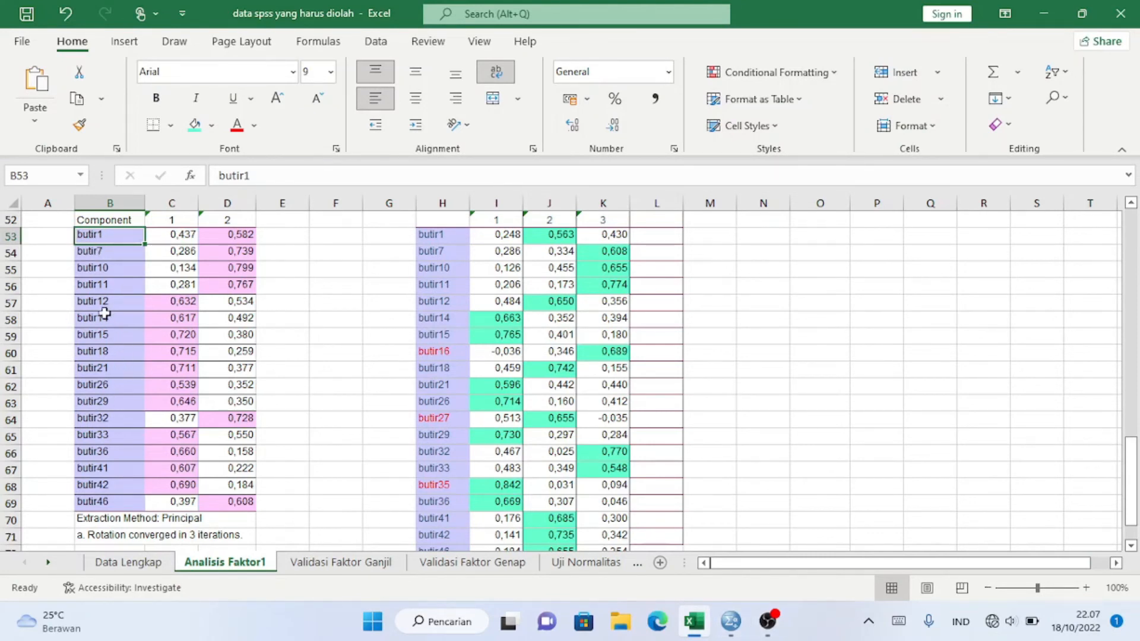
- Switch back to the SPSS Data Editor and open the Reliability Analysis dialog for the 100-data dataset
key(alt+Tab)
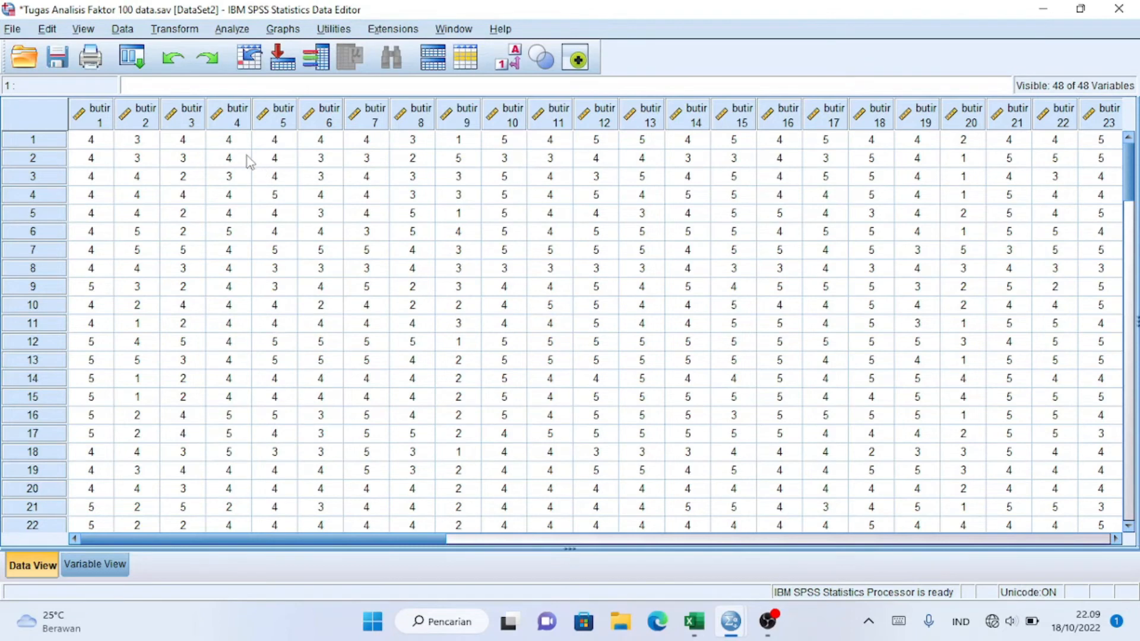
click(232, 30)
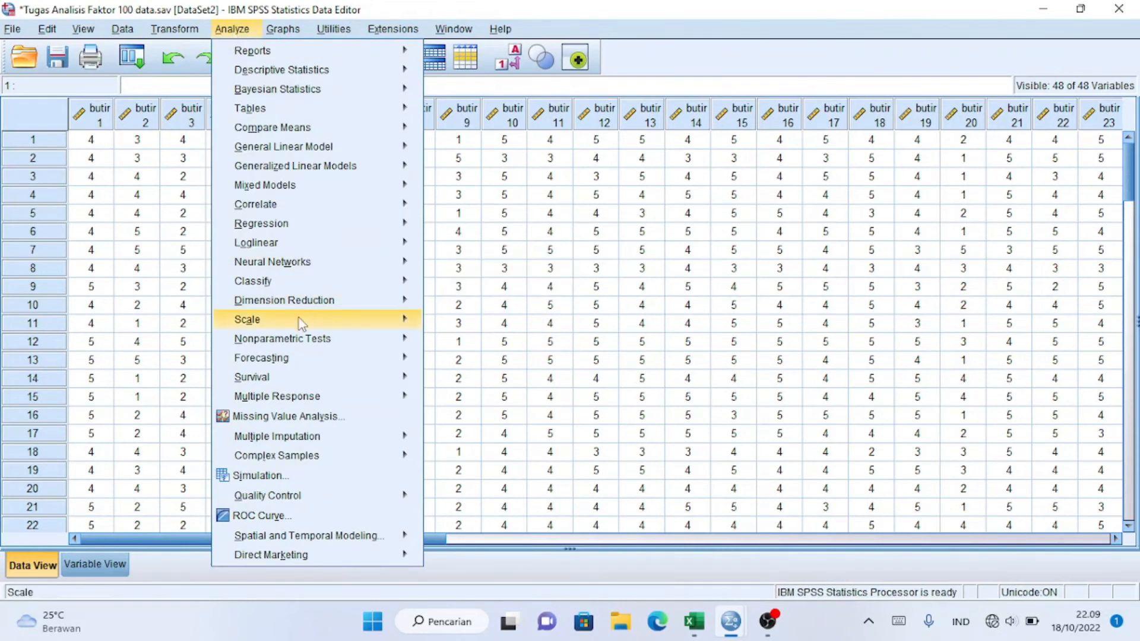
mouse_move(301, 326)
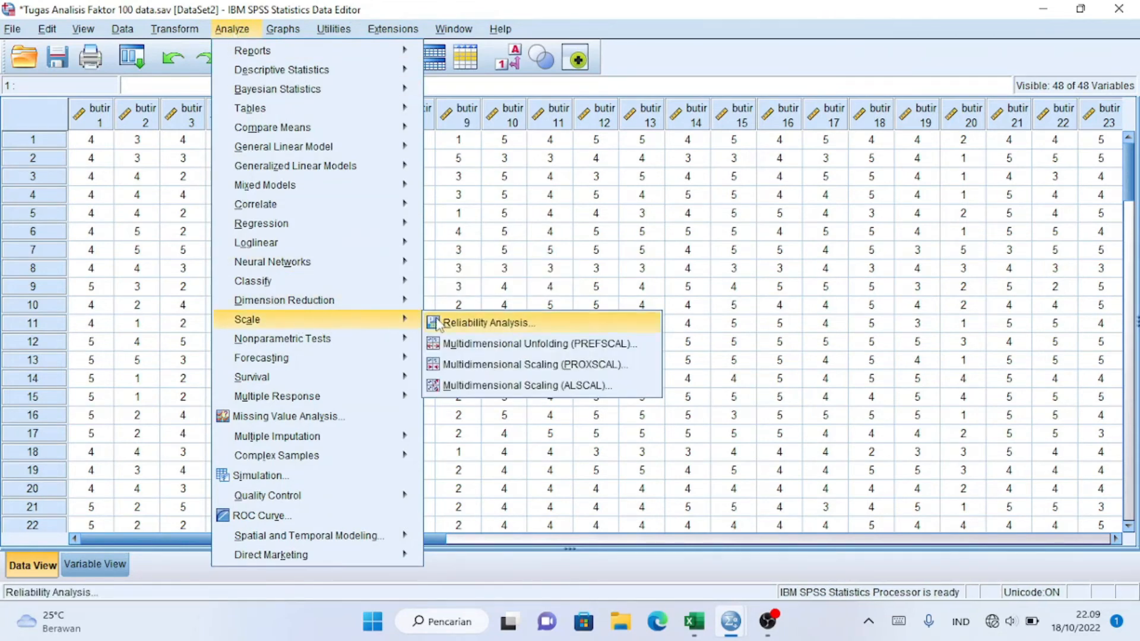
click(475, 323)
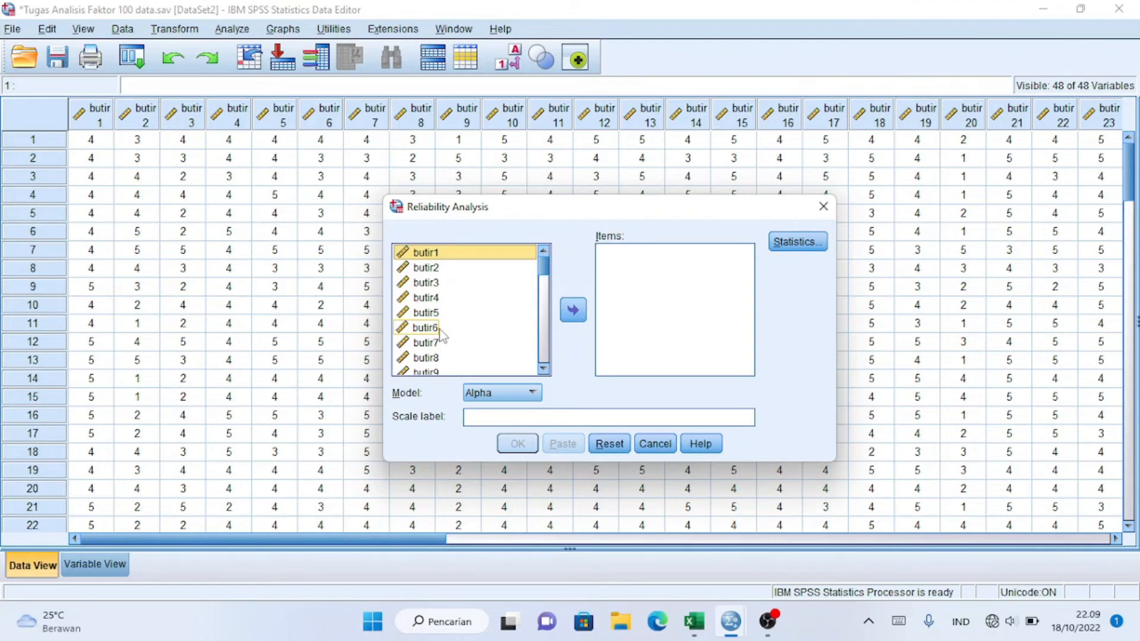
- Check the Data awal item labels in B53:B69 of the Excel sheet, then return to the SPSS Reliability Analysis dialog
click(694, 622)
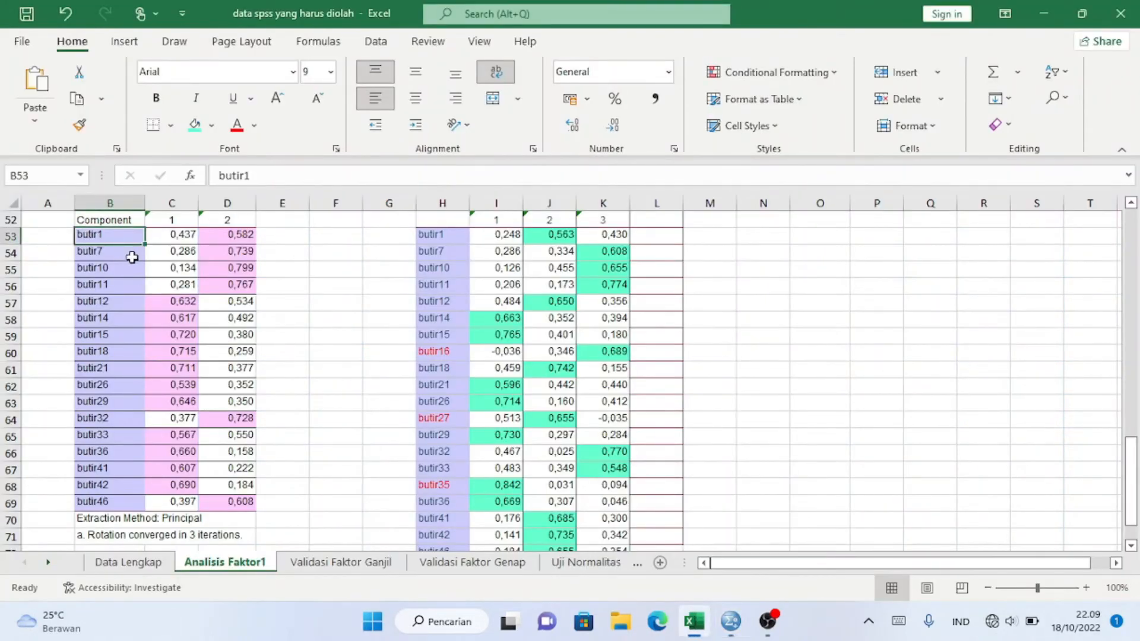
drag(119, 235, 107, 451)
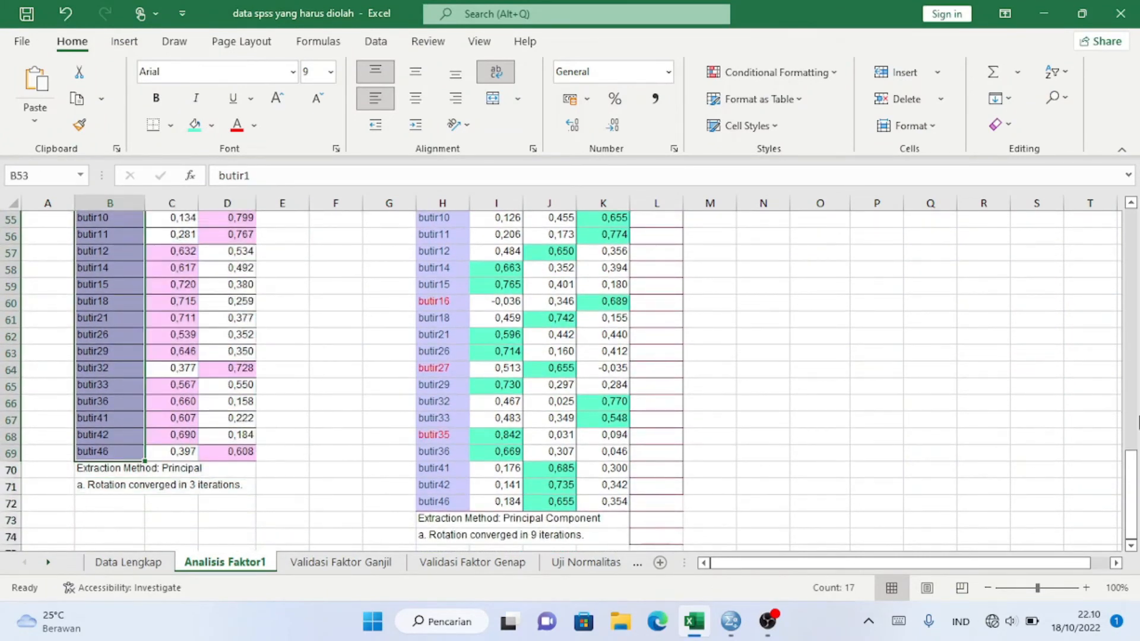
key(alt+Tab)
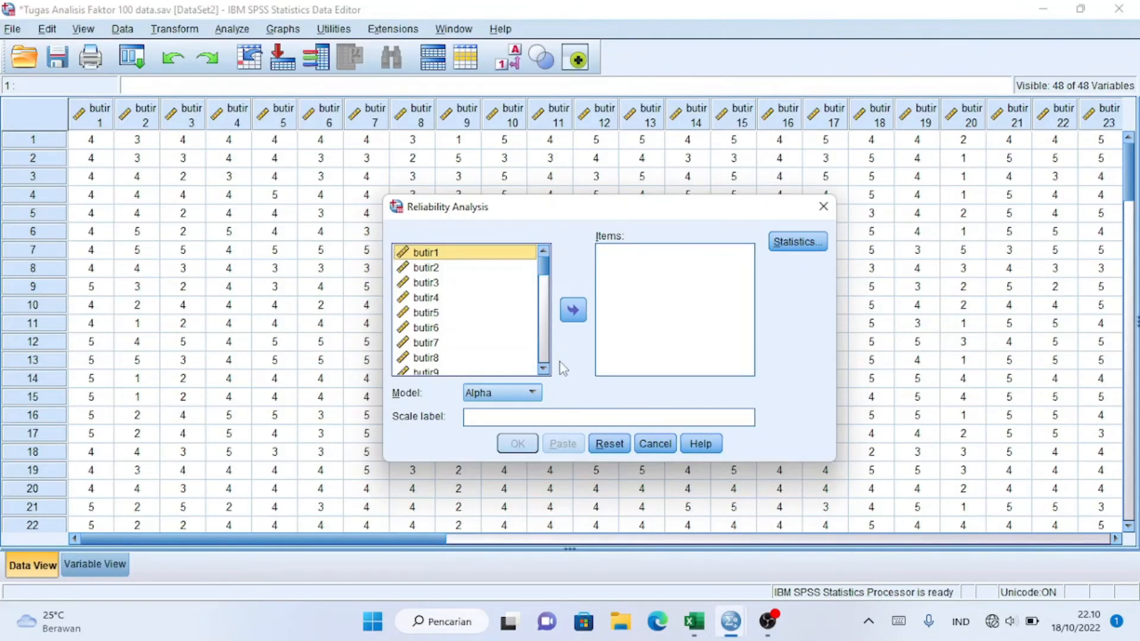
- Add butir7, butir10, butir11, butir12, butir14, butir15 and butir18 to the butir1 selection among the source variables
click(427, 347)
scroll(430, 339, down, 2)
ctrl+click(436, 304)
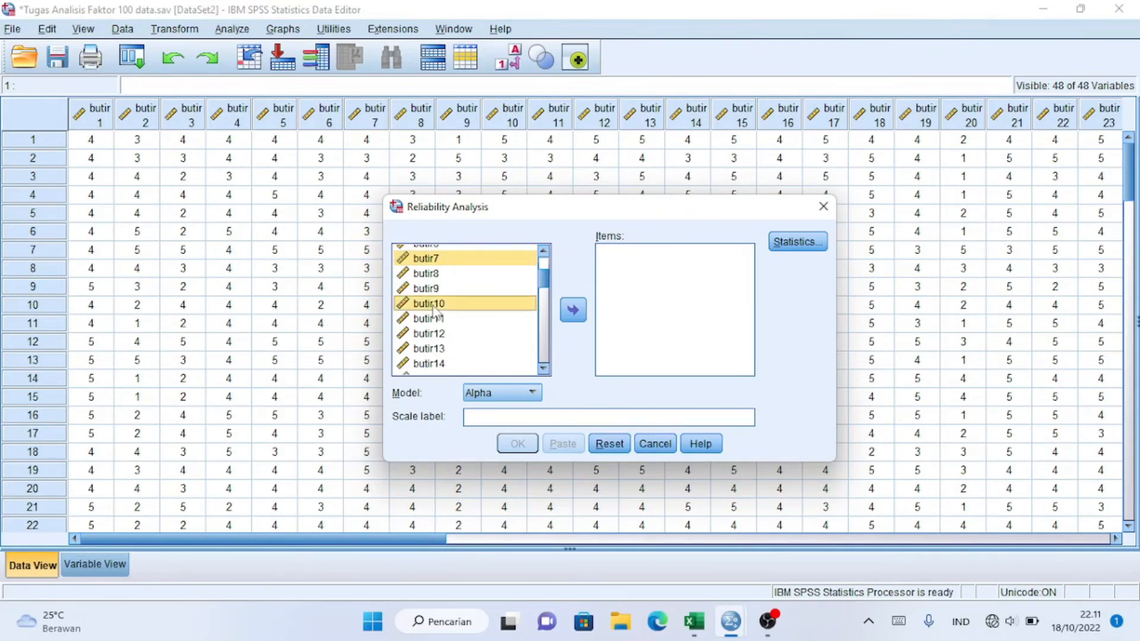
ctrl+click(437, 321)
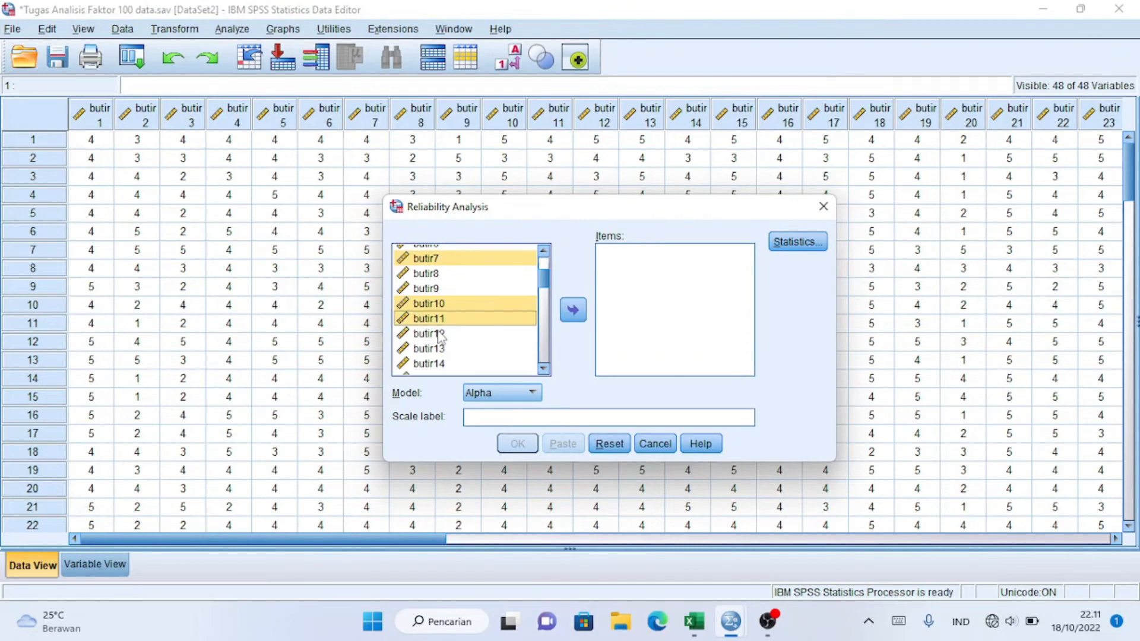
ctrl+click(440, 334)
ctrl+click(440, 364)
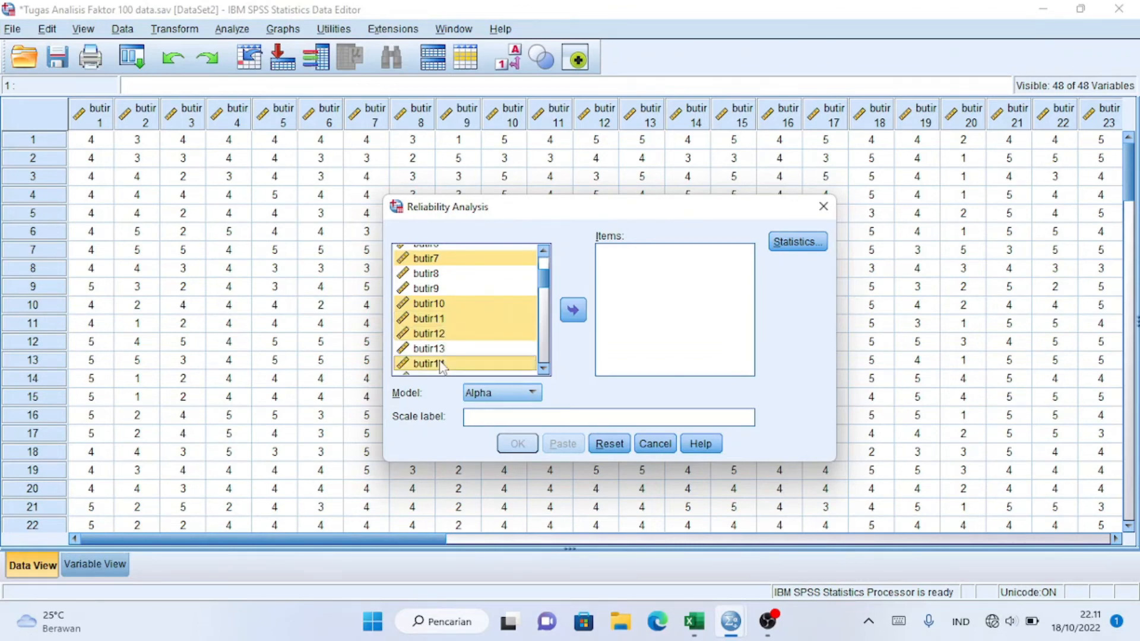
scroll(441, 357, down, 2)
ctrl+click(442, 295)
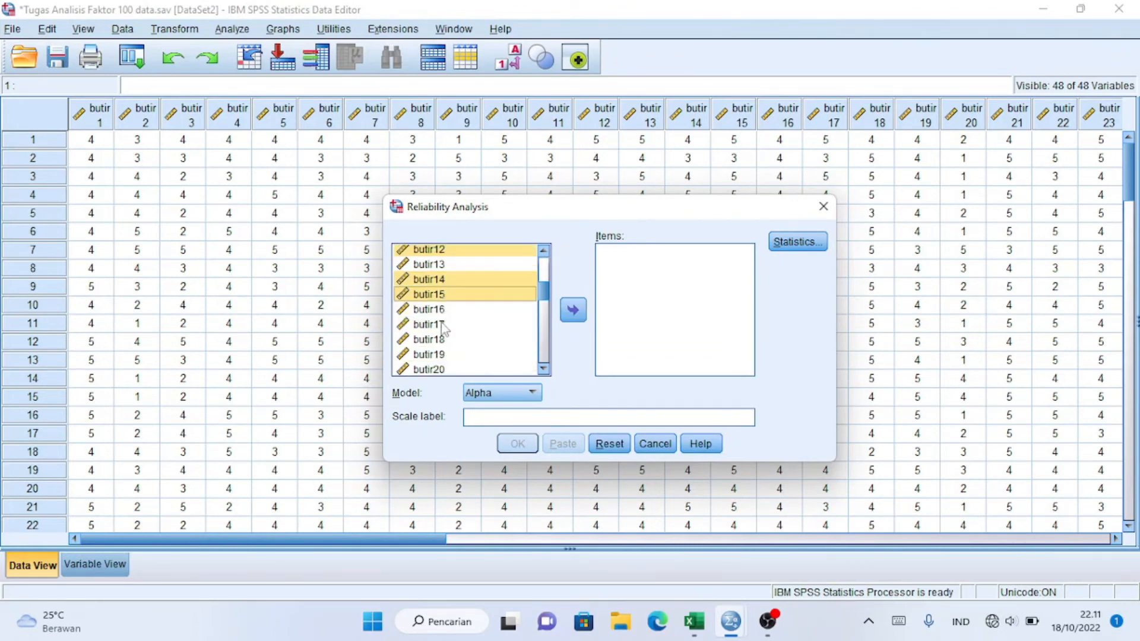
ctrl+click(444, 341)
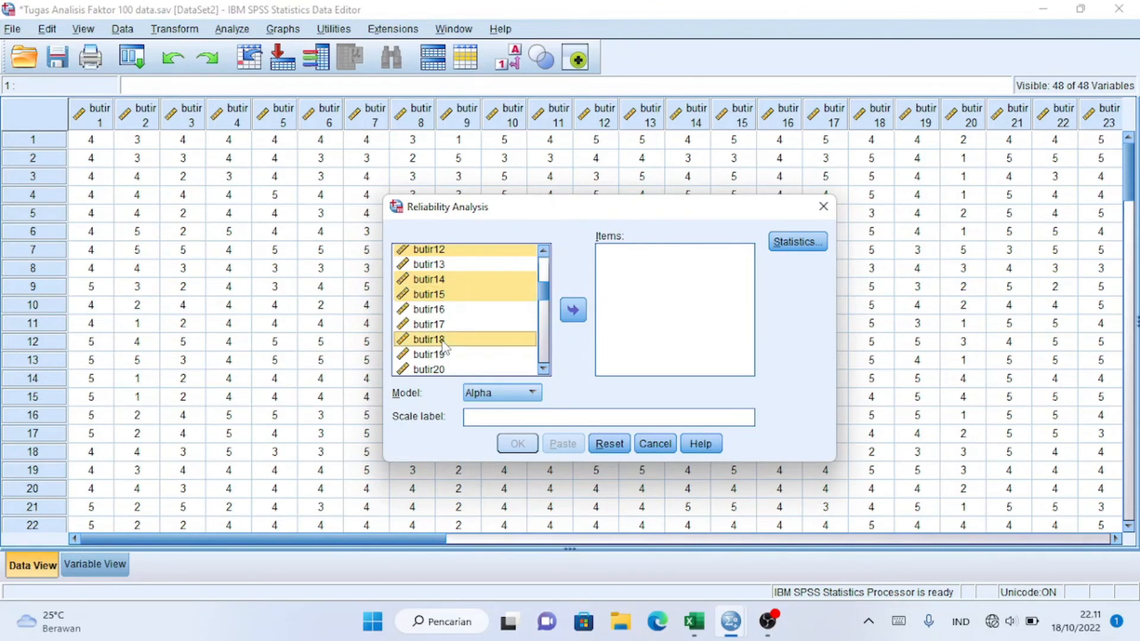
- Extend the source variable selection with butir21, butir26, butir29, butir32, butir33 and butir36
drag(542, 295, 543, 304)
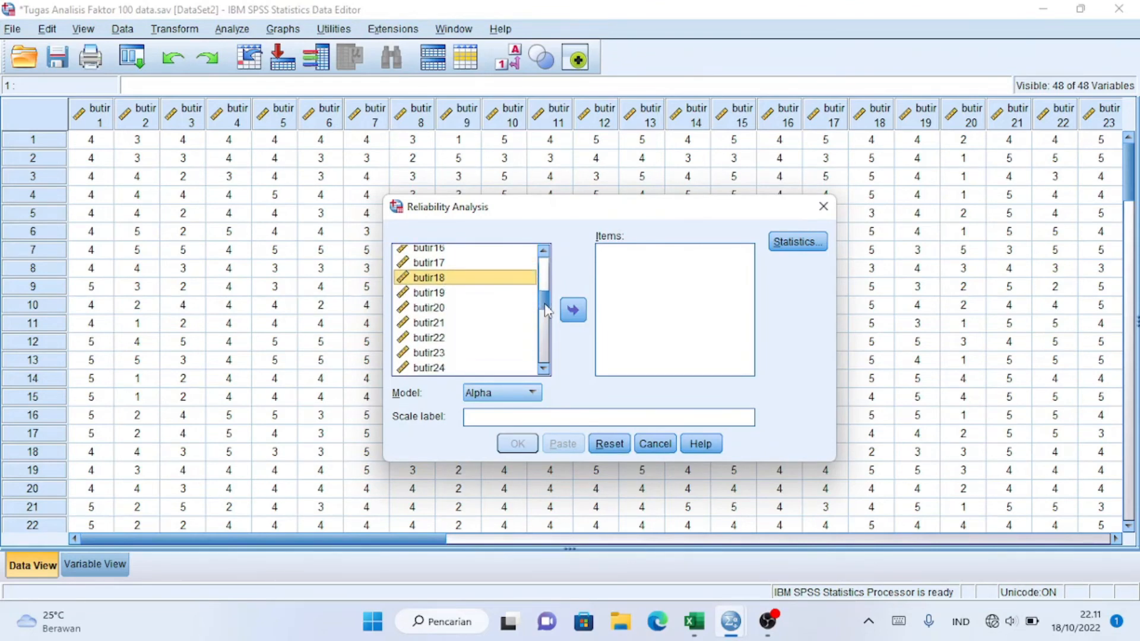
scroll(429, 332, down, 3)
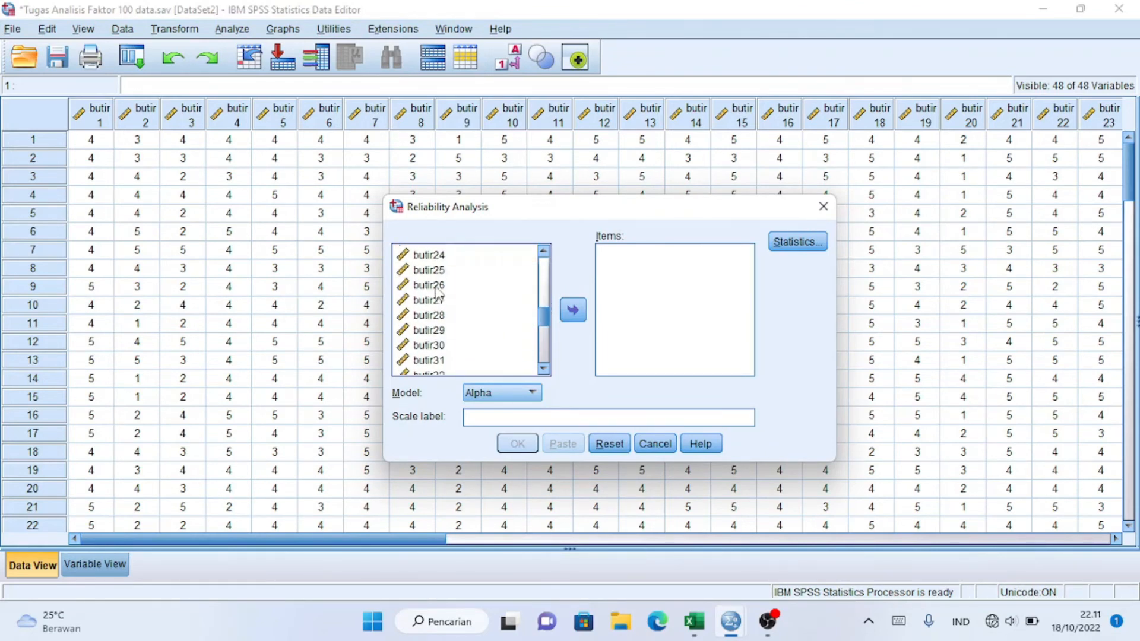
ctrl+click(437, 287)
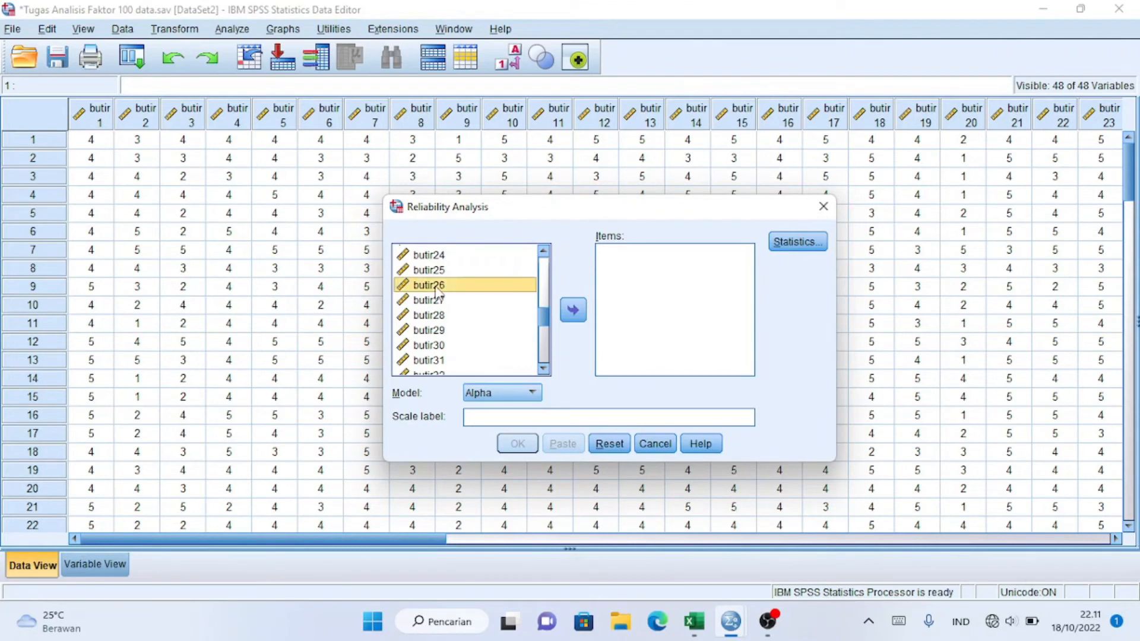
ctrl+click(440, 330)
scroll(518, 325, down, 2)
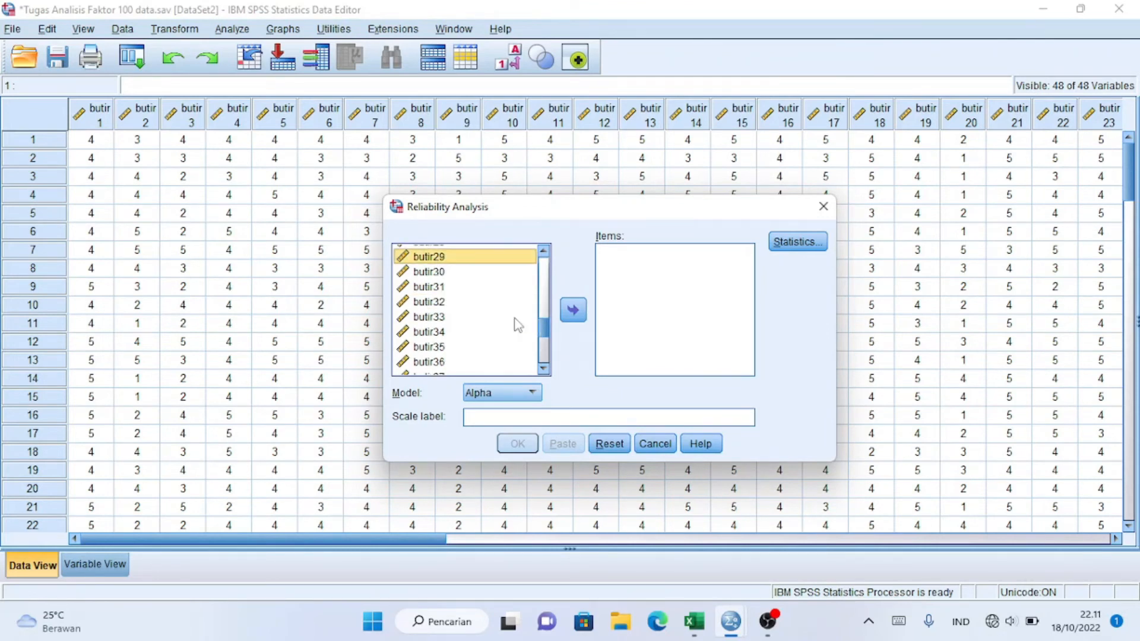
ctrl+click(435, 302)
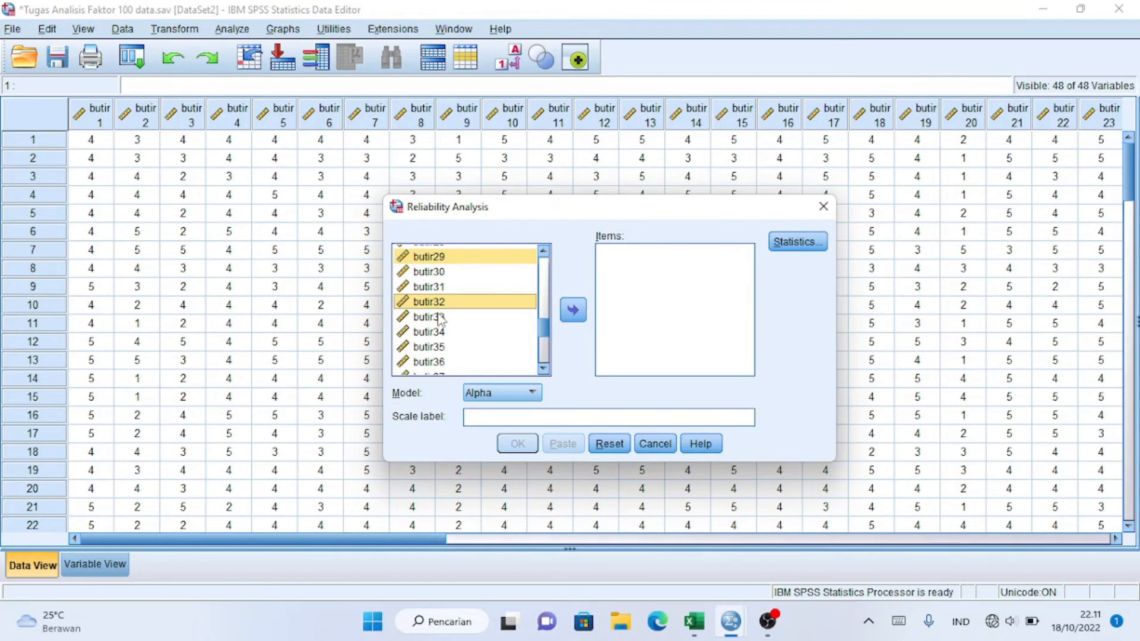
ctrl+click(441, 319)
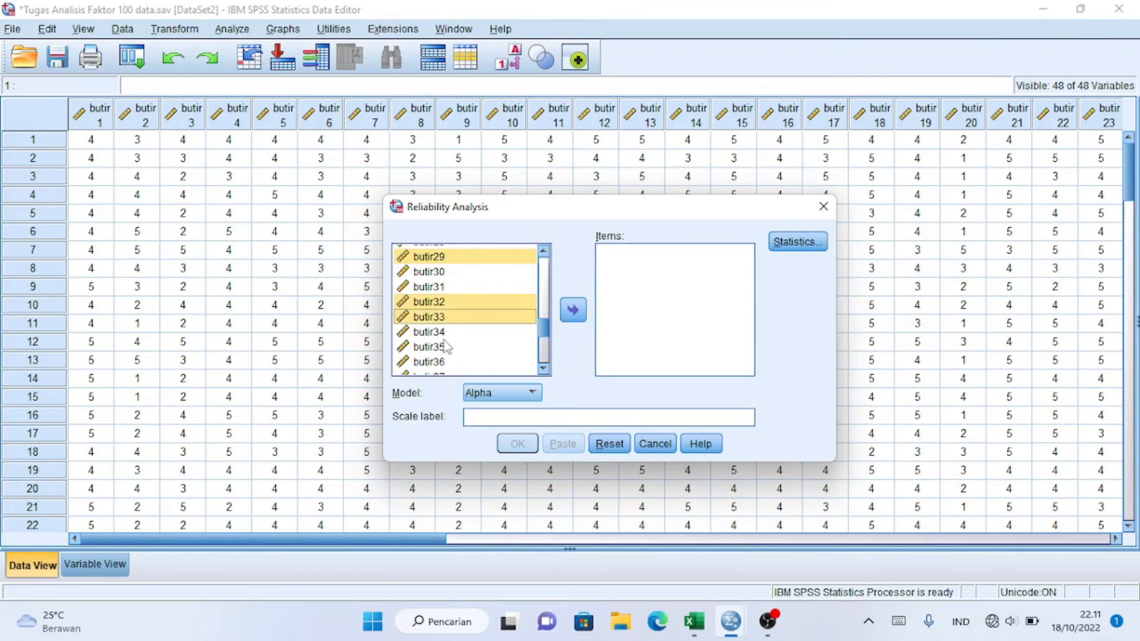
ctrl+click(438, 362)
- Add butir41, butir42 and butir46 to the selection and transfer all selected variables to the reliability analysis items
scroll(438, 333, down, 3)
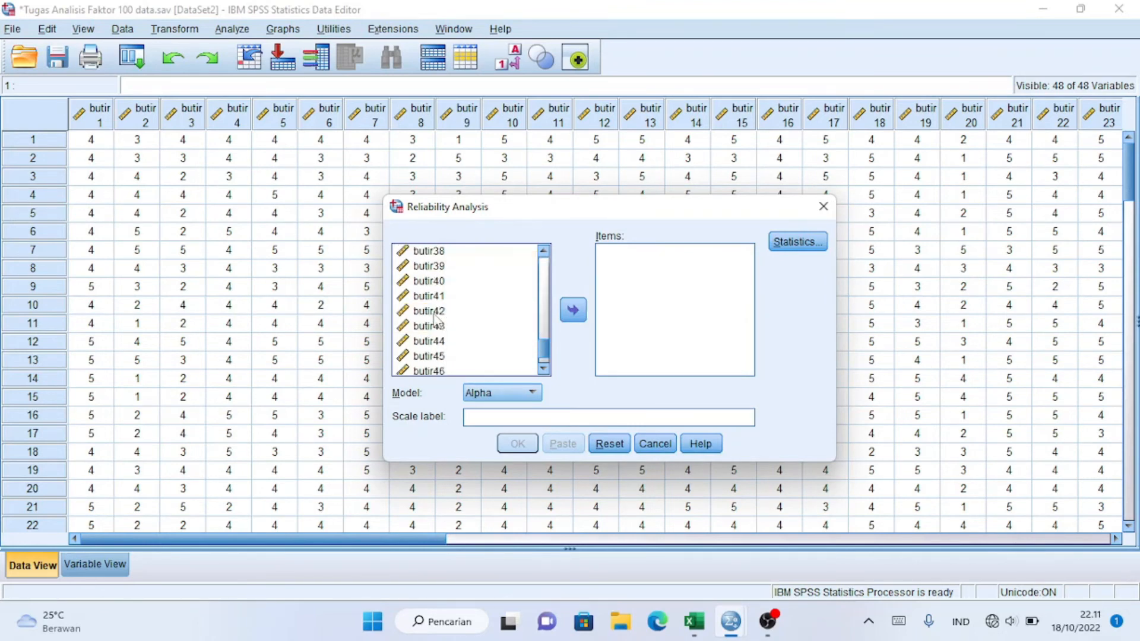
ctrl+click(435, 299)
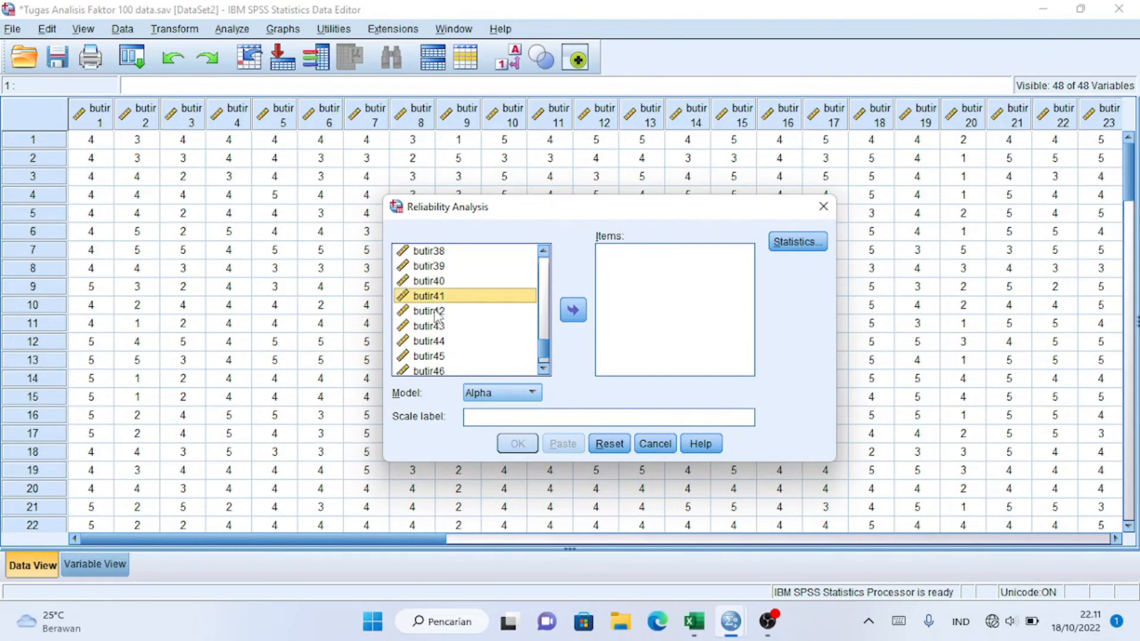
ctrl+click(438, 312)
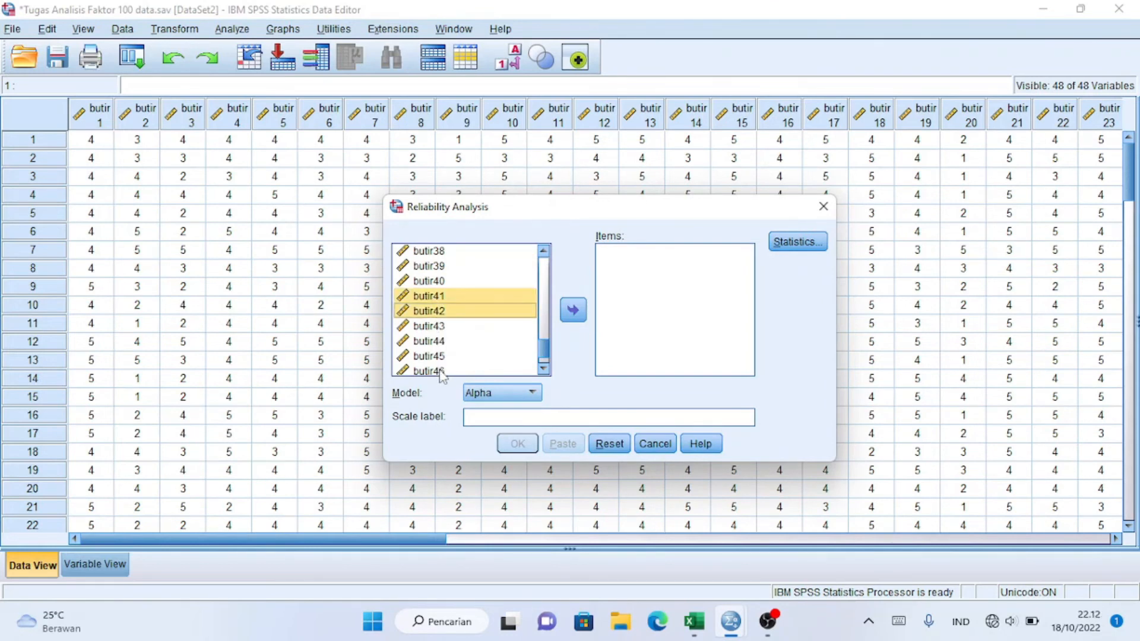
ctrl+click(441, 371)
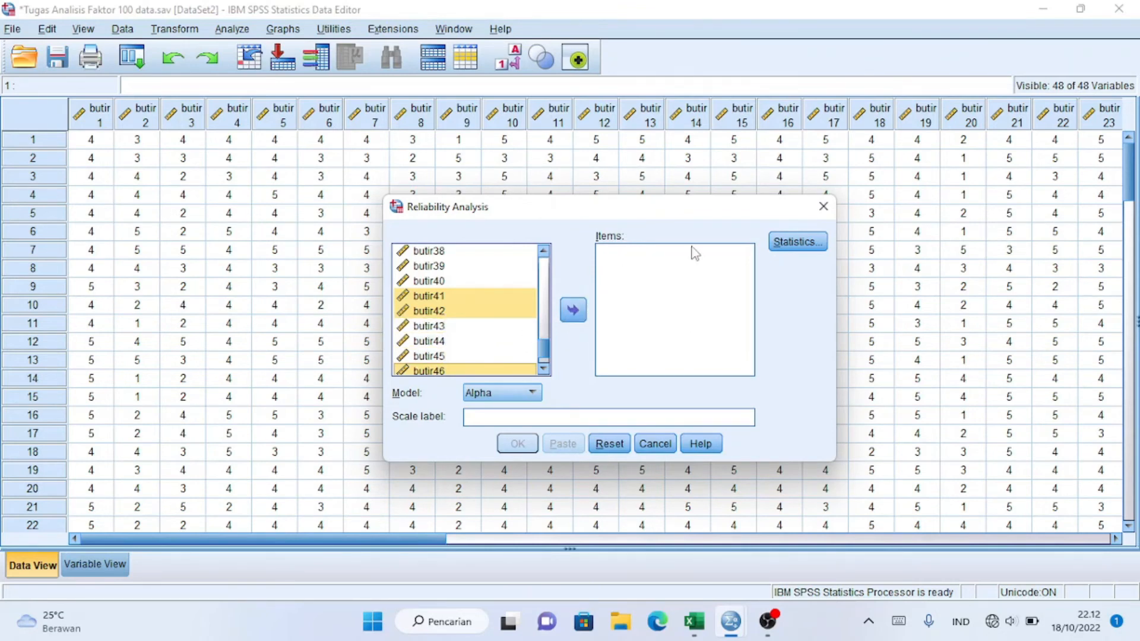
click(574, 317)
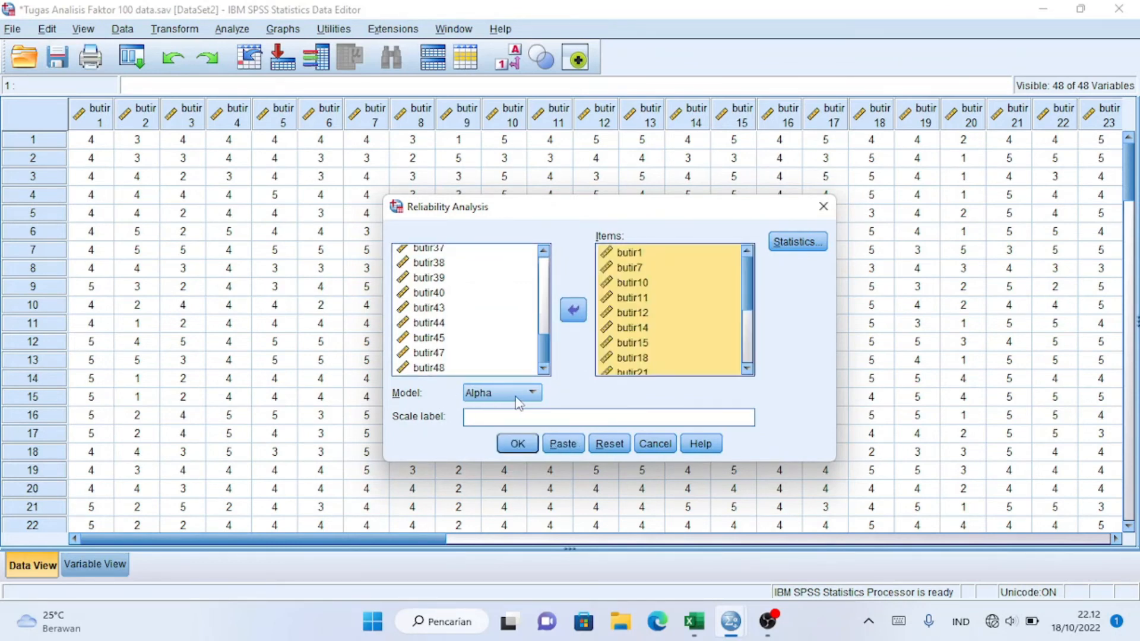
- Request the Scale if item deleted descriptives and run the reliability analysis with the Alpha model
click(794, 248)
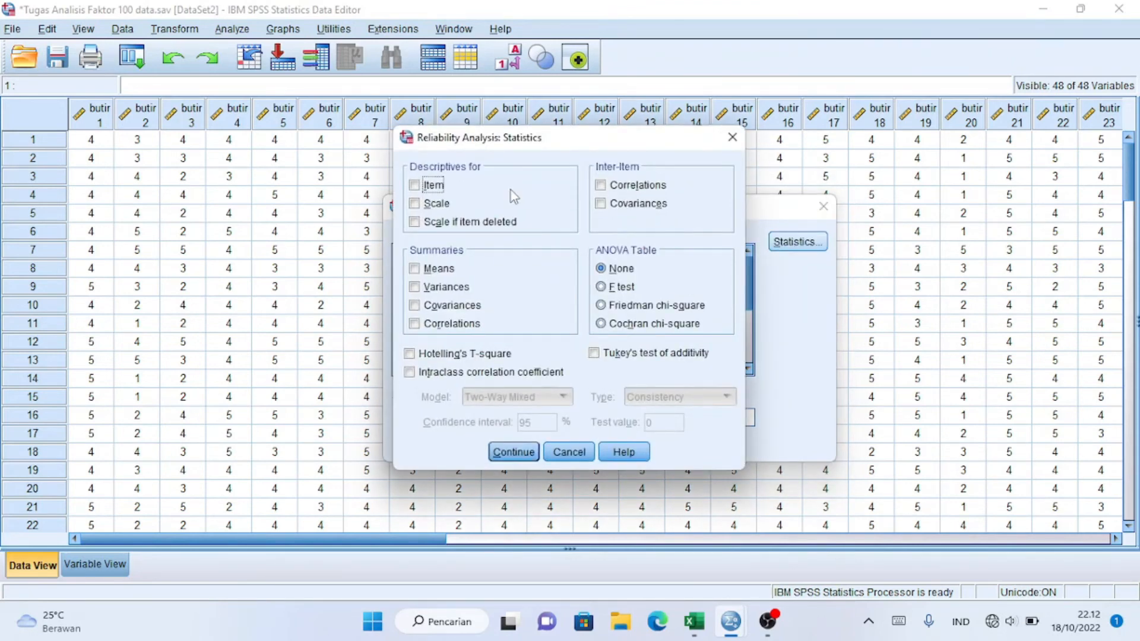
click(415, 223)
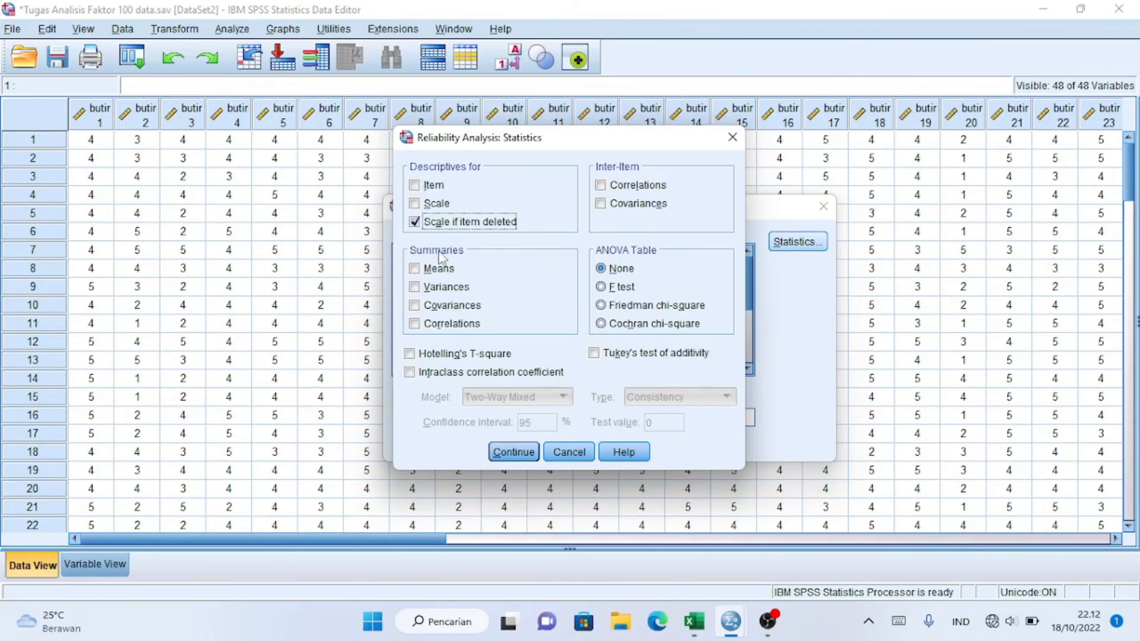
click(525, 452)
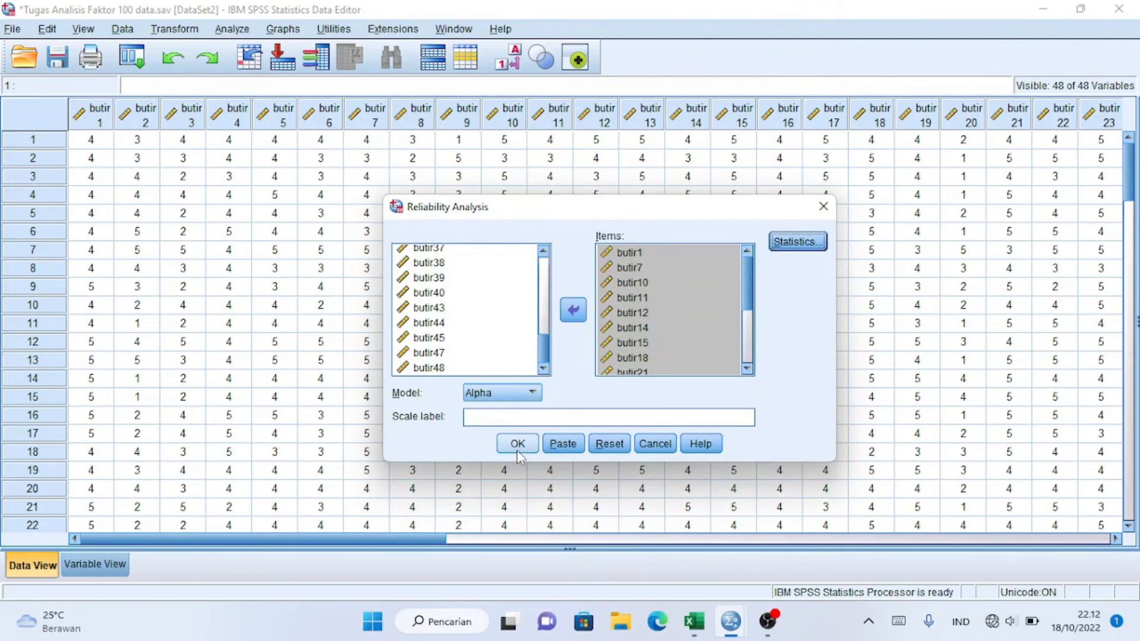
click(519, 451)
click(517, 445)
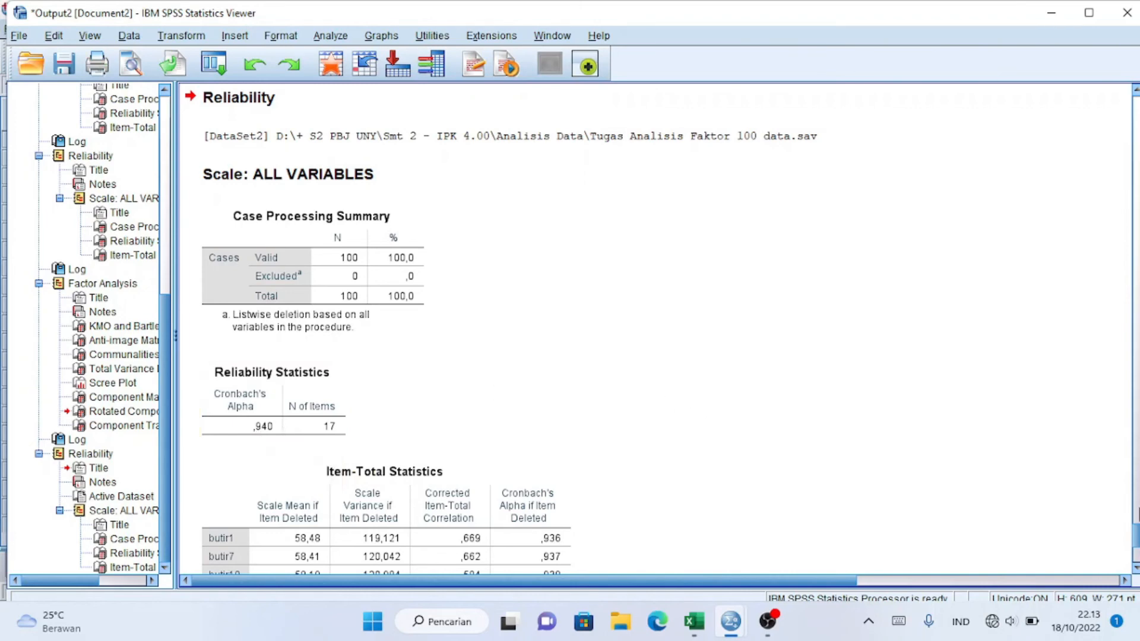
- Examine Cronbach's Alpha in the Reliability Statistics and the corrected item-total correlations in the Item-Total Statistics table
scroll(1104, 543, down, 5)
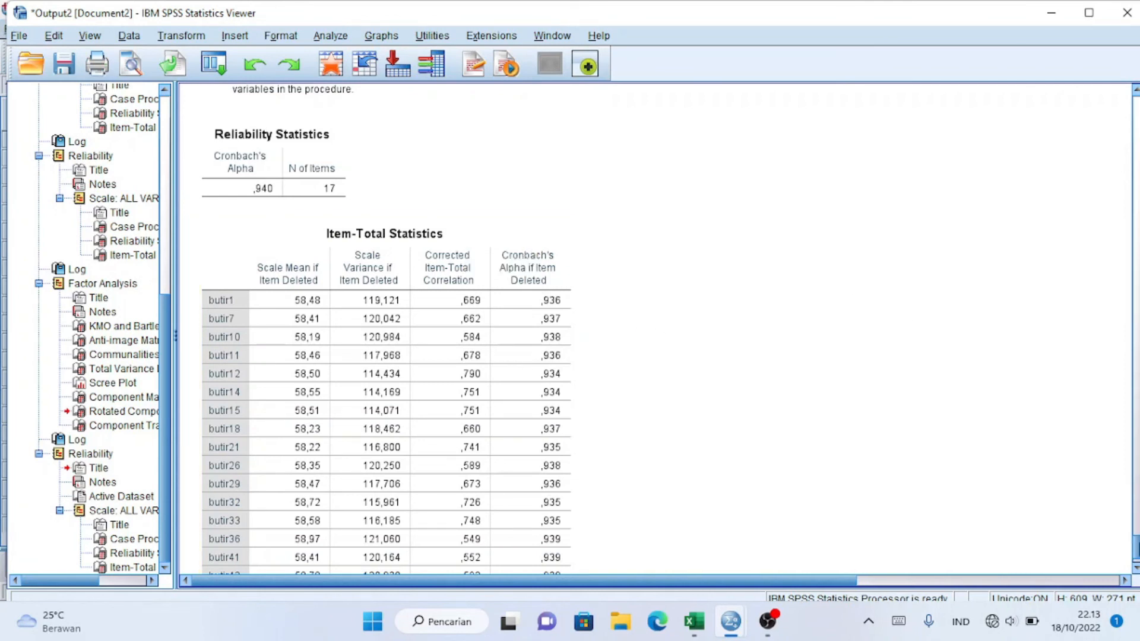
scroll(385, 356, down, 2)
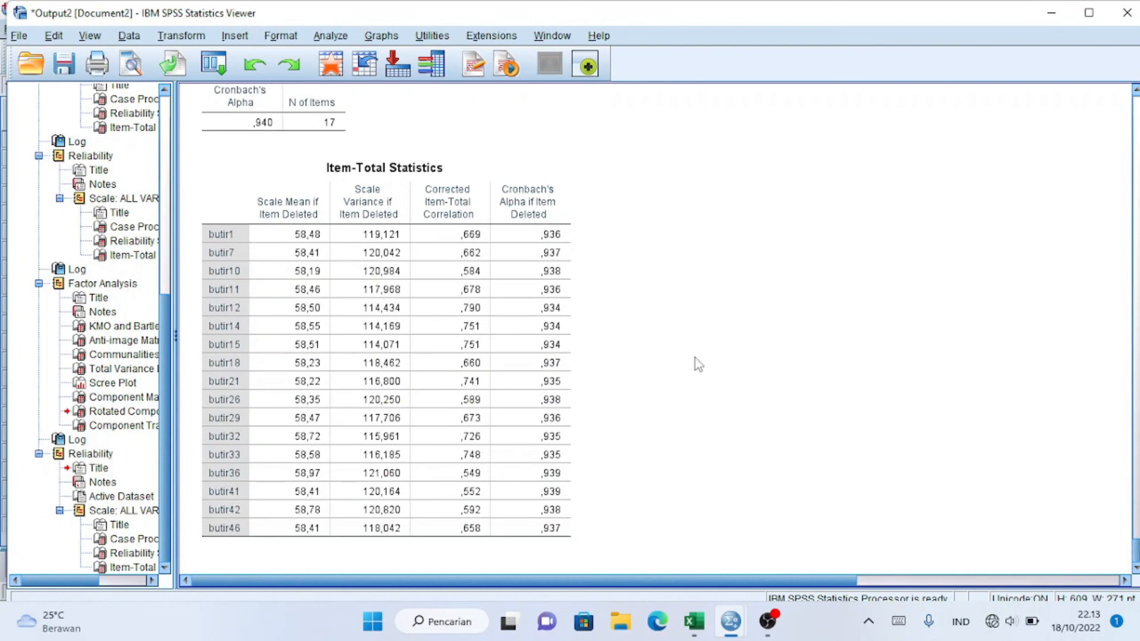
click(485, 245)
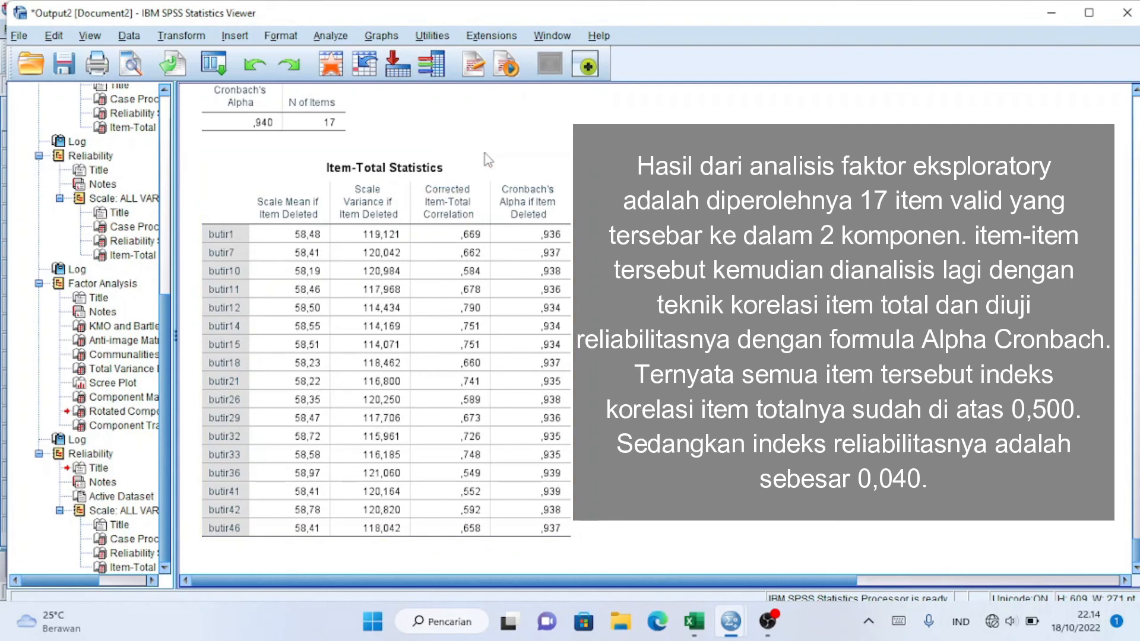
click(304, 132)
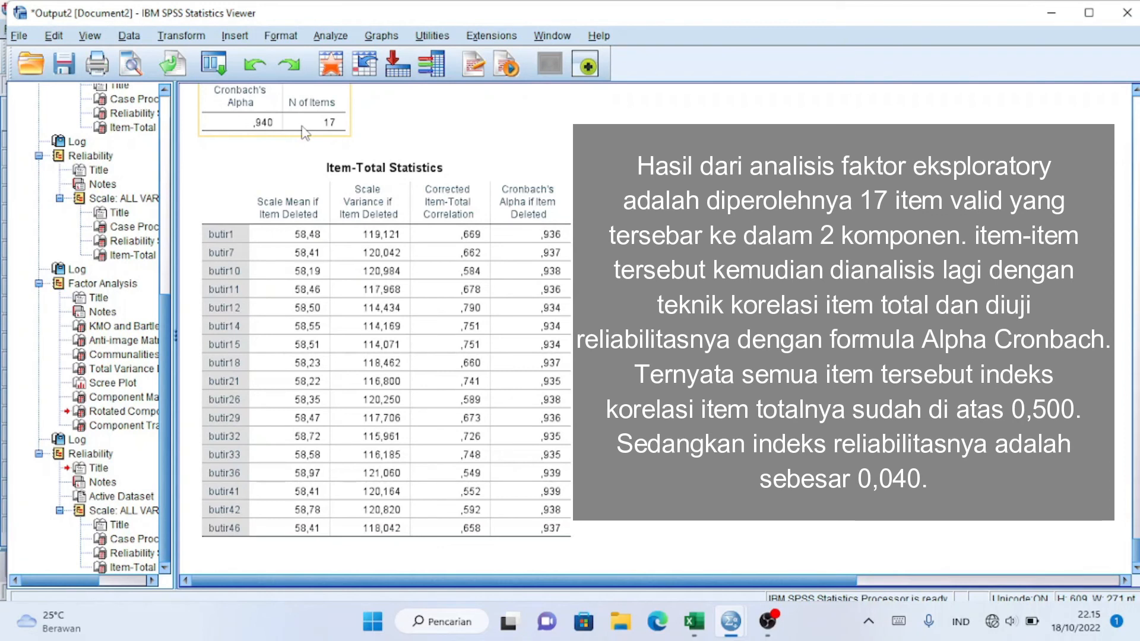
click(353, 169)
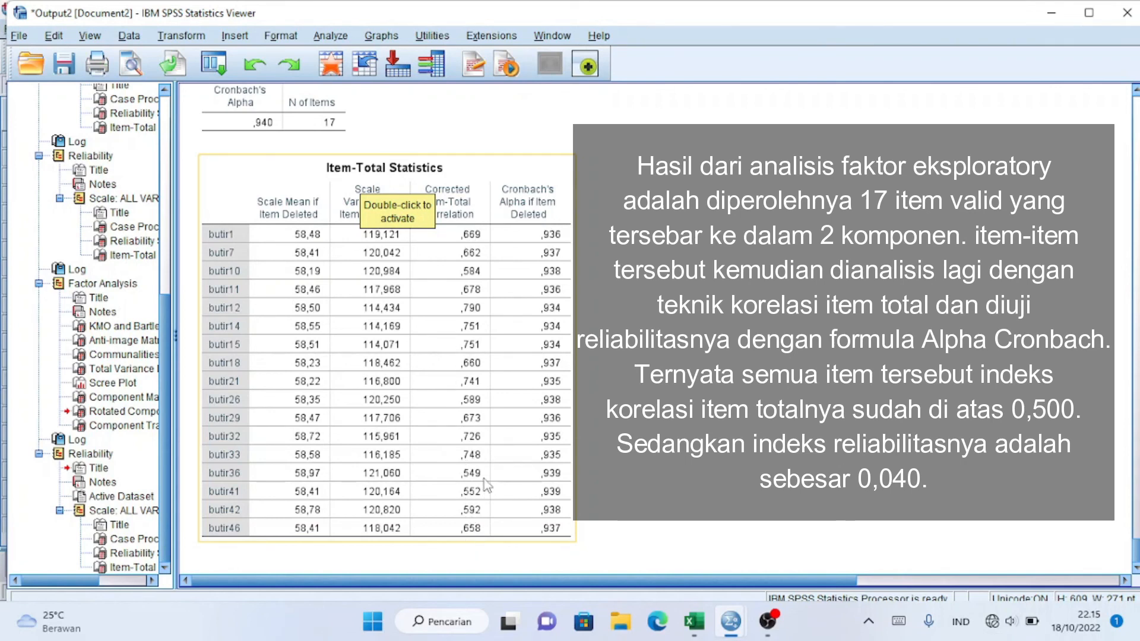
scroll(1135, 552, up, 3)
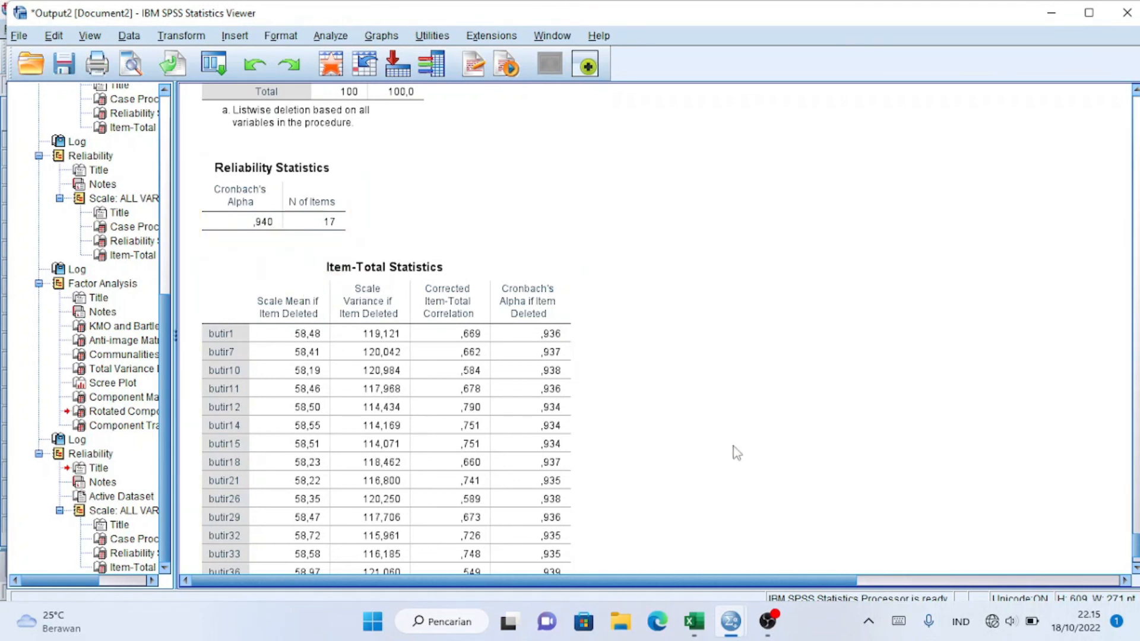
drag(1135, 549, 1135, 555)
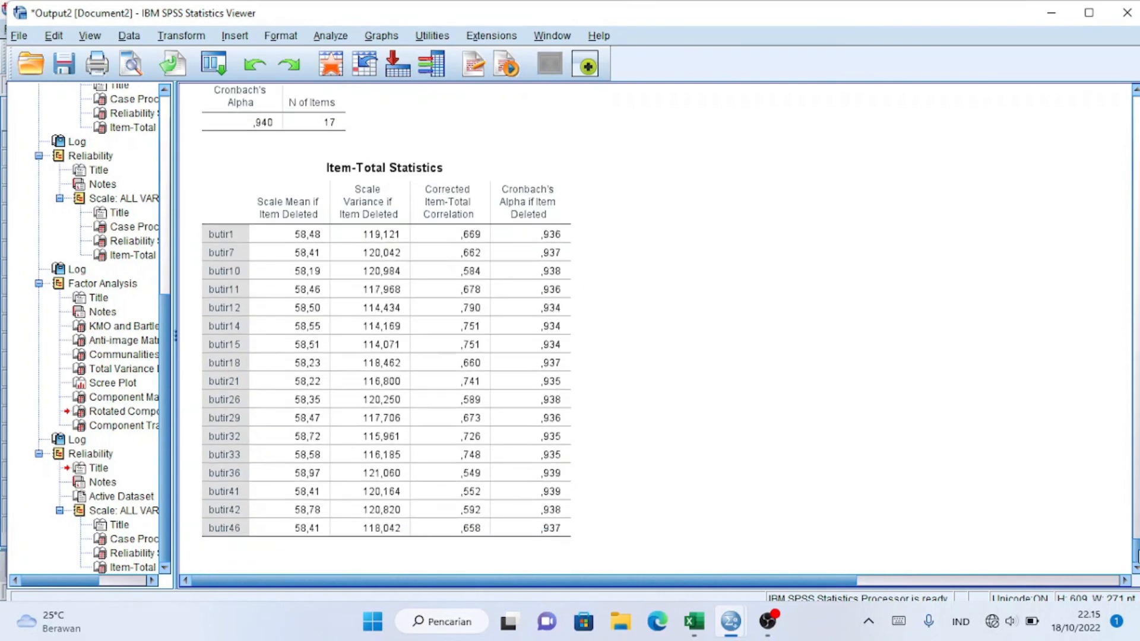